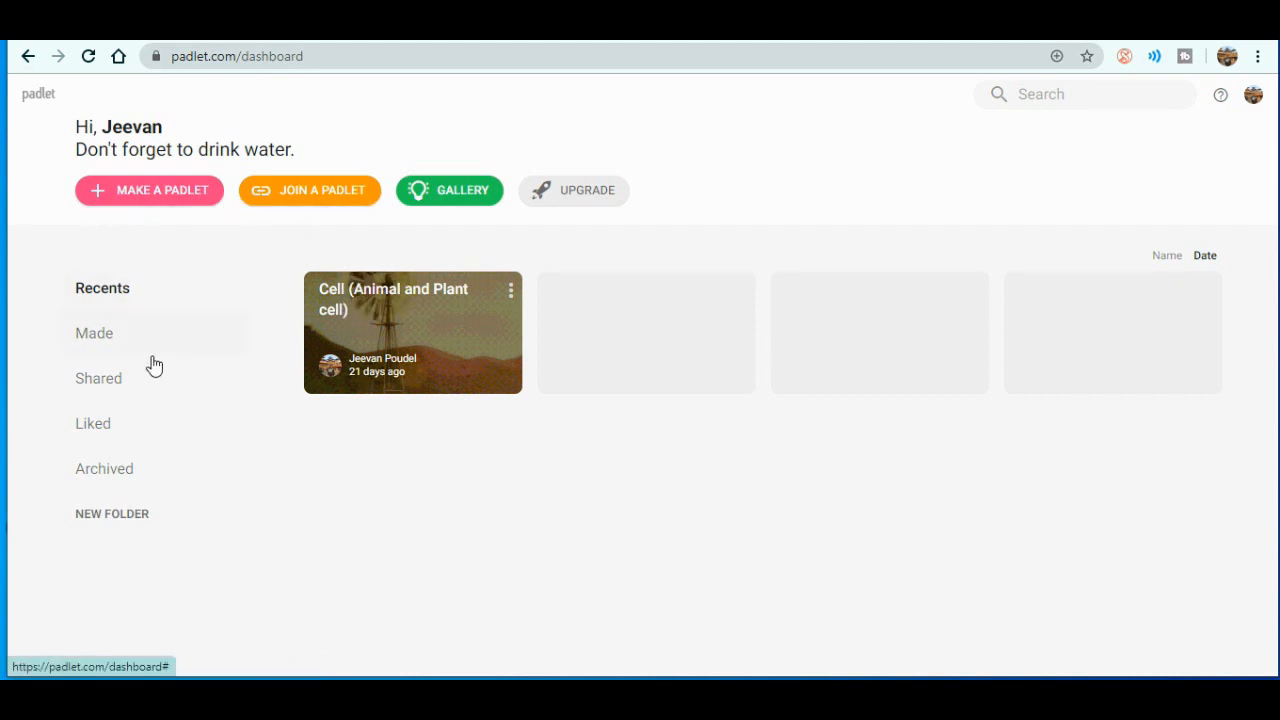
- Open the existing "Cell (Animal and Plant cell)" padlet and look through the students' posts and a post's options
click(391, 358)
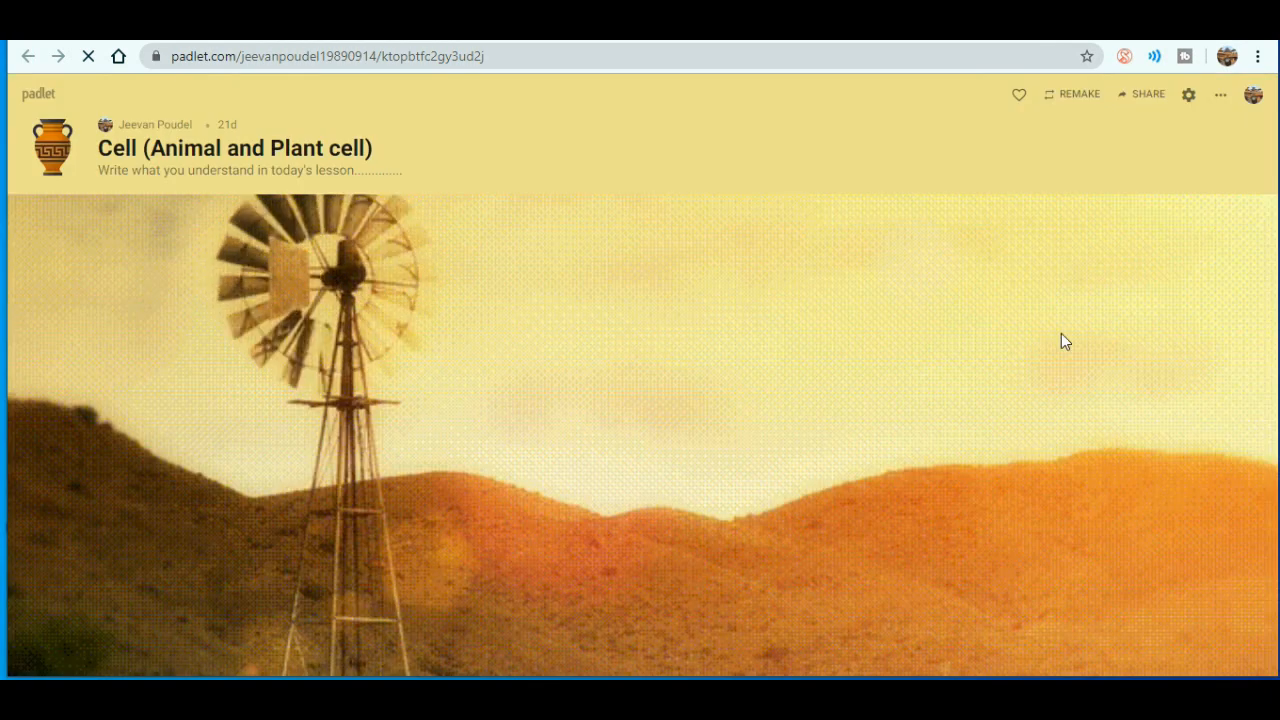
scroll(686, 316, down, 1)
scroll(686, 316, down, 6)
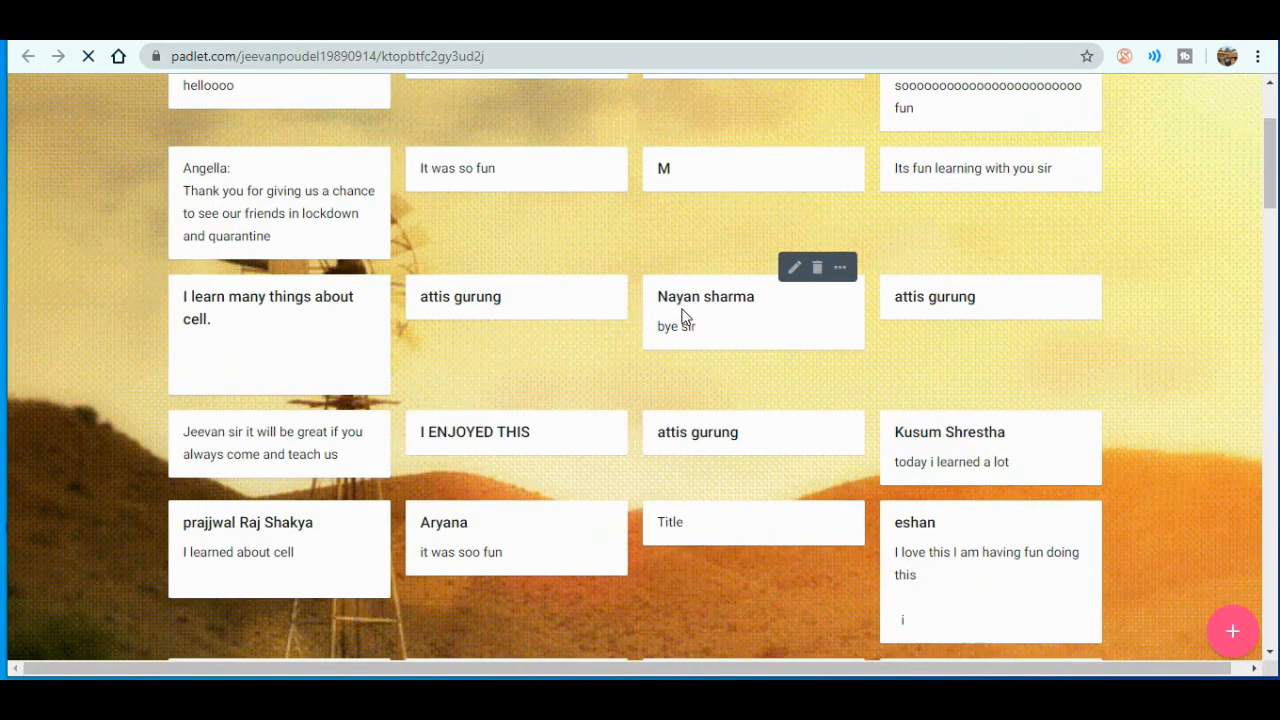
scroll(686, 316, down, 1)
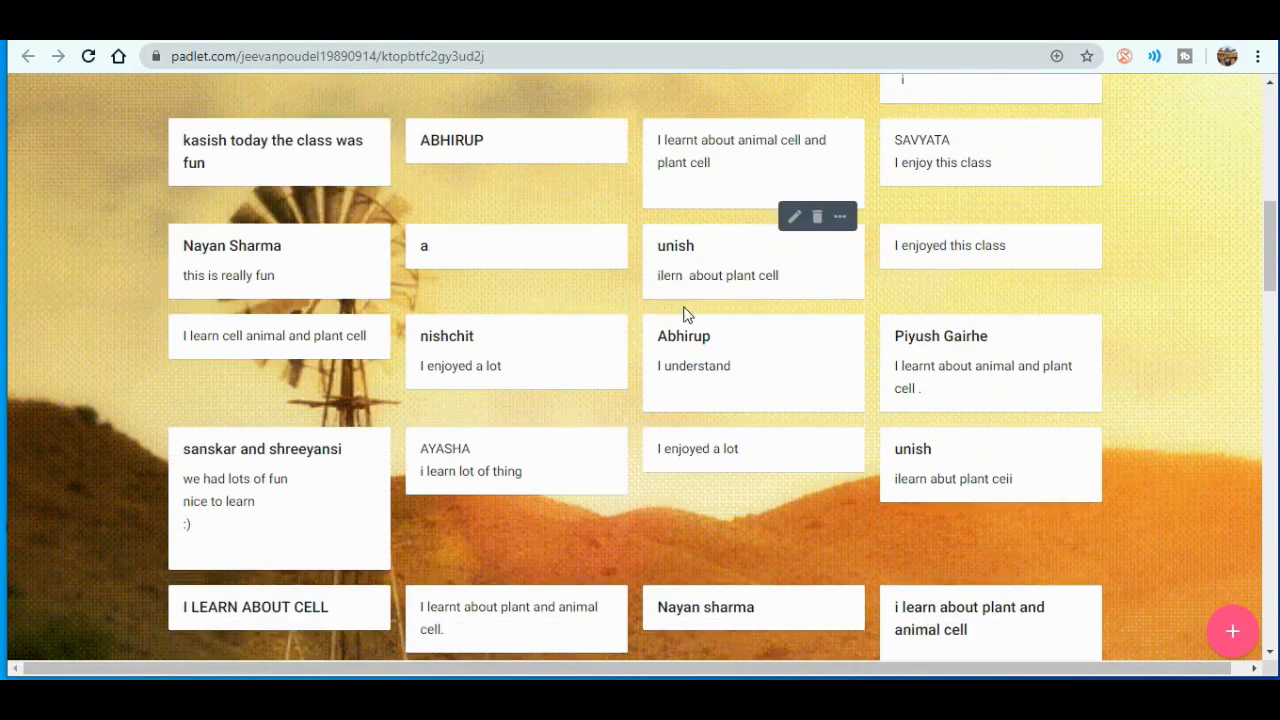
click(840, 219)
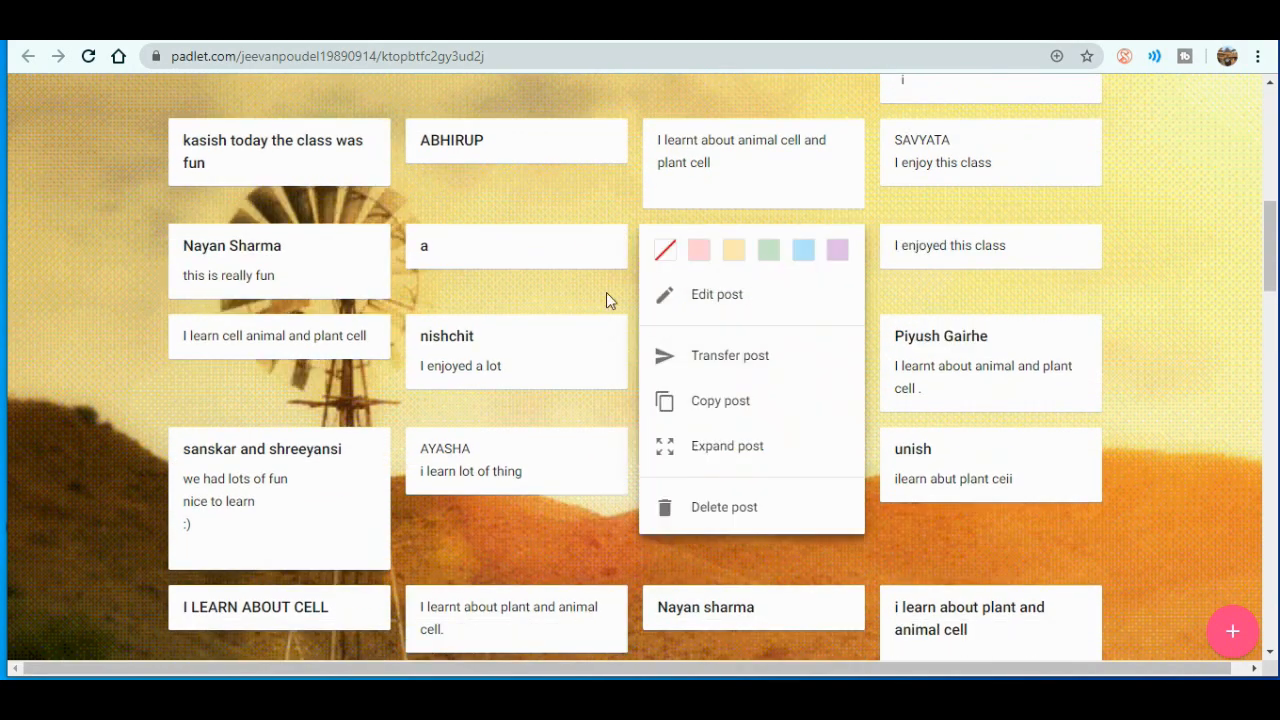
click(607, 291)
scroll(1156, 335, down, 6)
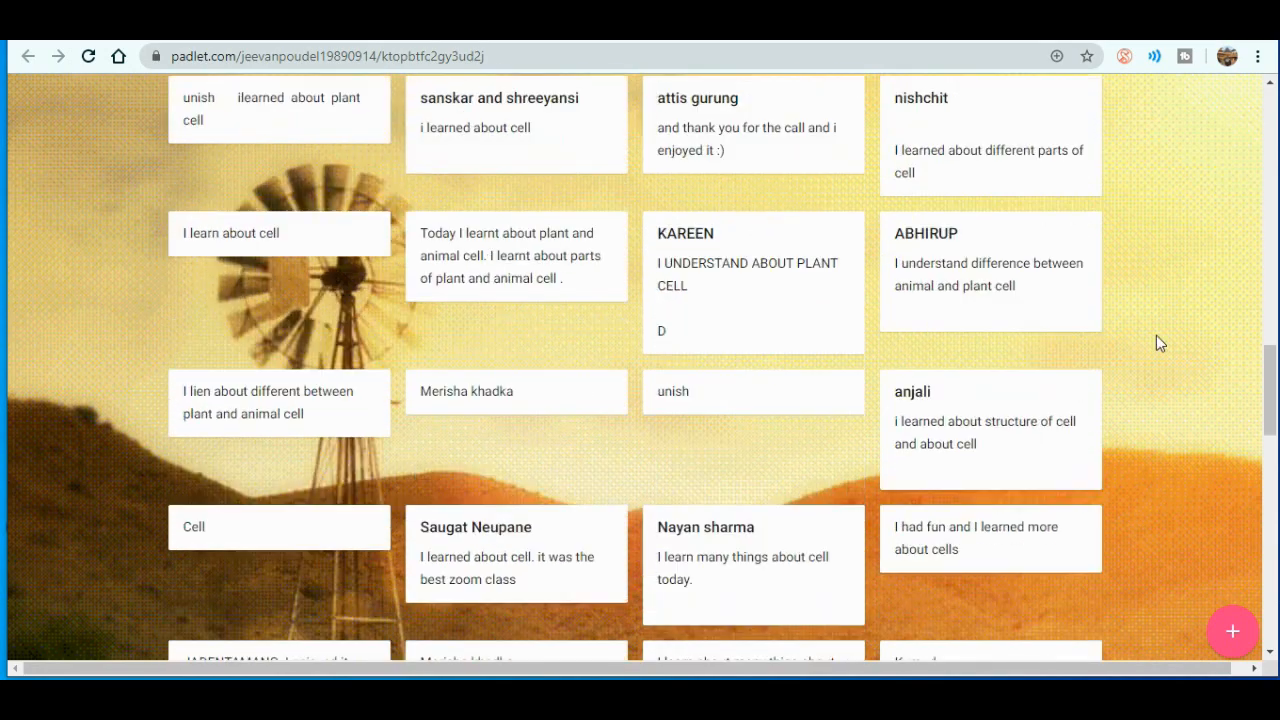
scroll(1156, 343, down, 5)
scroll(1156, 343, up, 8)
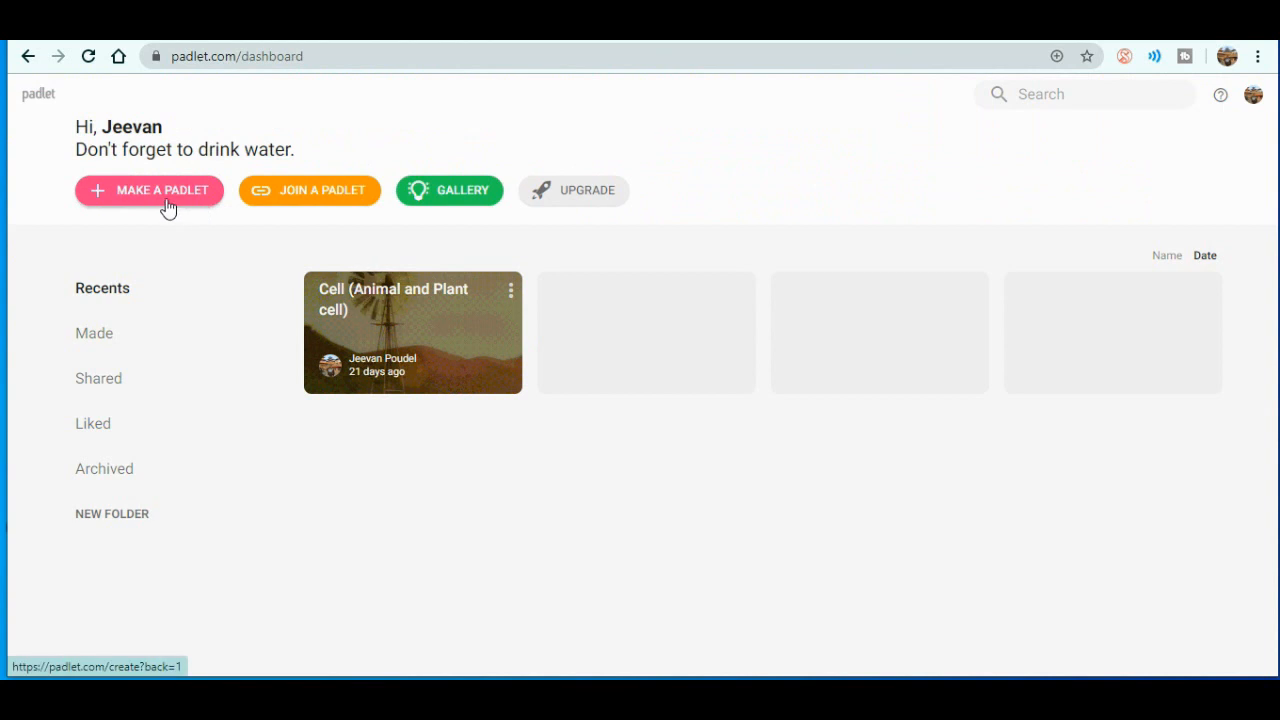
- Create a new blank padlet with the Wall layout
click(164, 201)
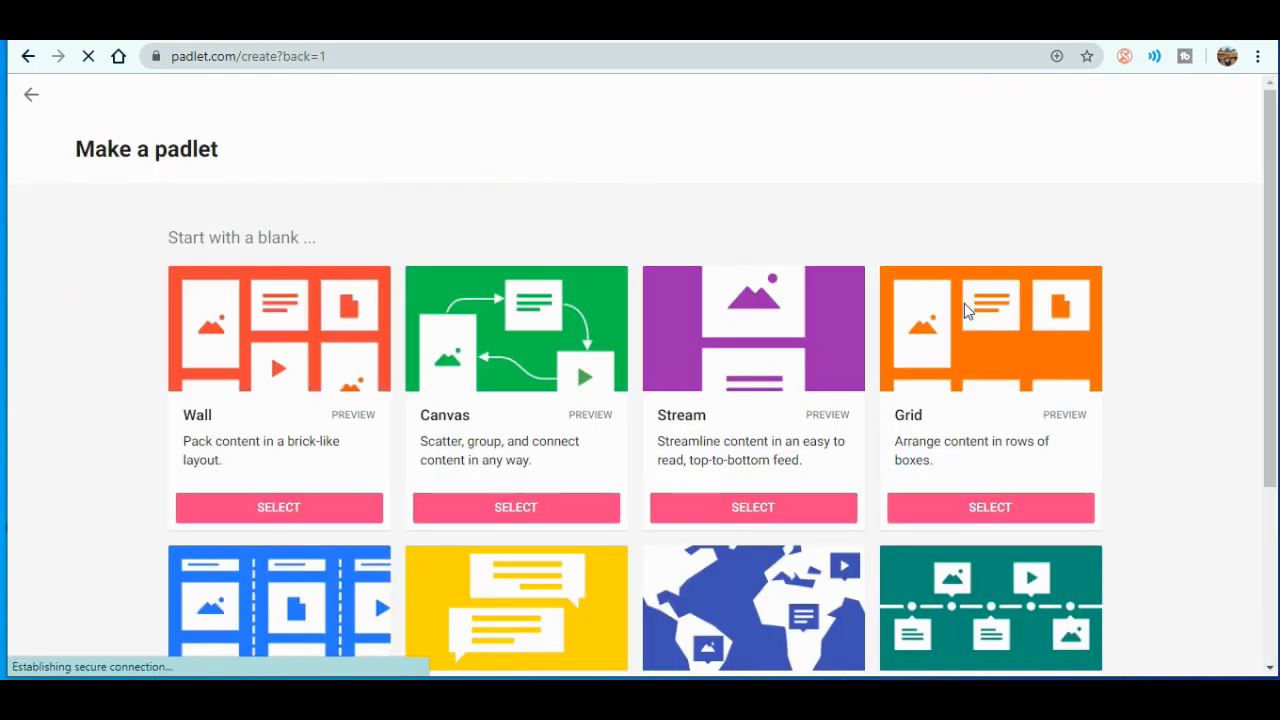
scroll(1217, 338, down, 3)
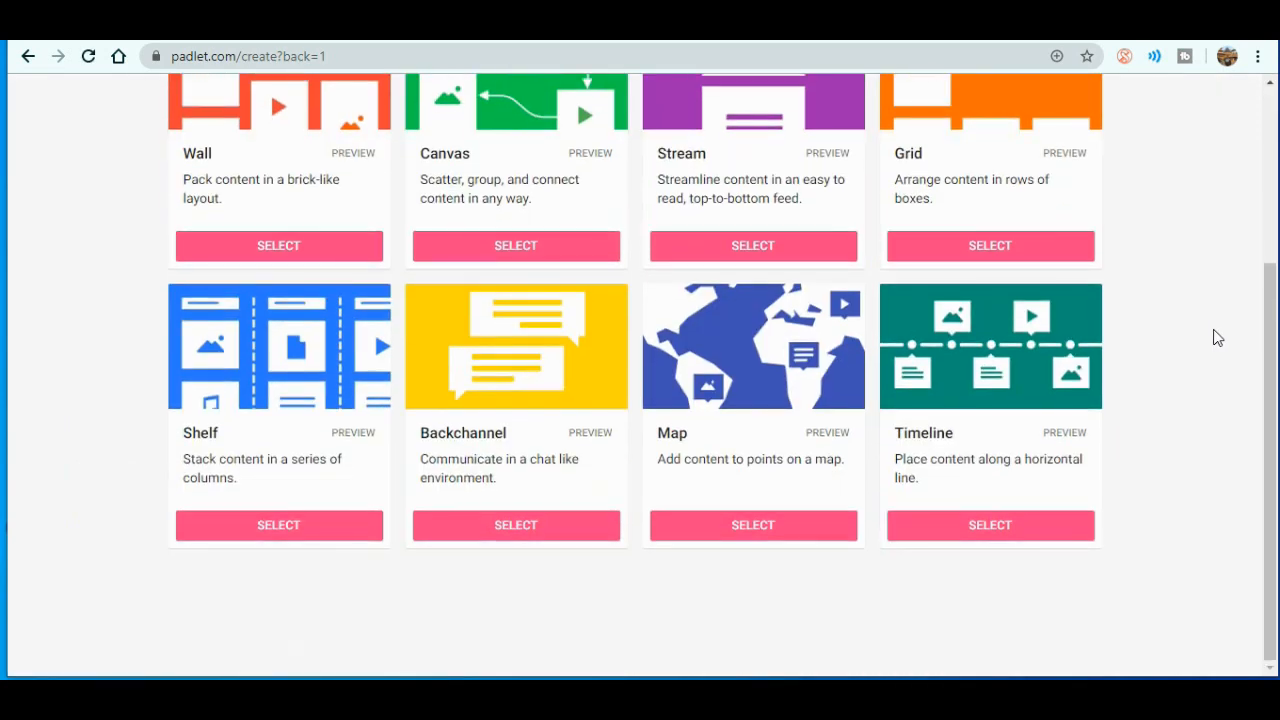
scroll(1217, 338, up, 1)
scroll(1217, 338, up, 1)
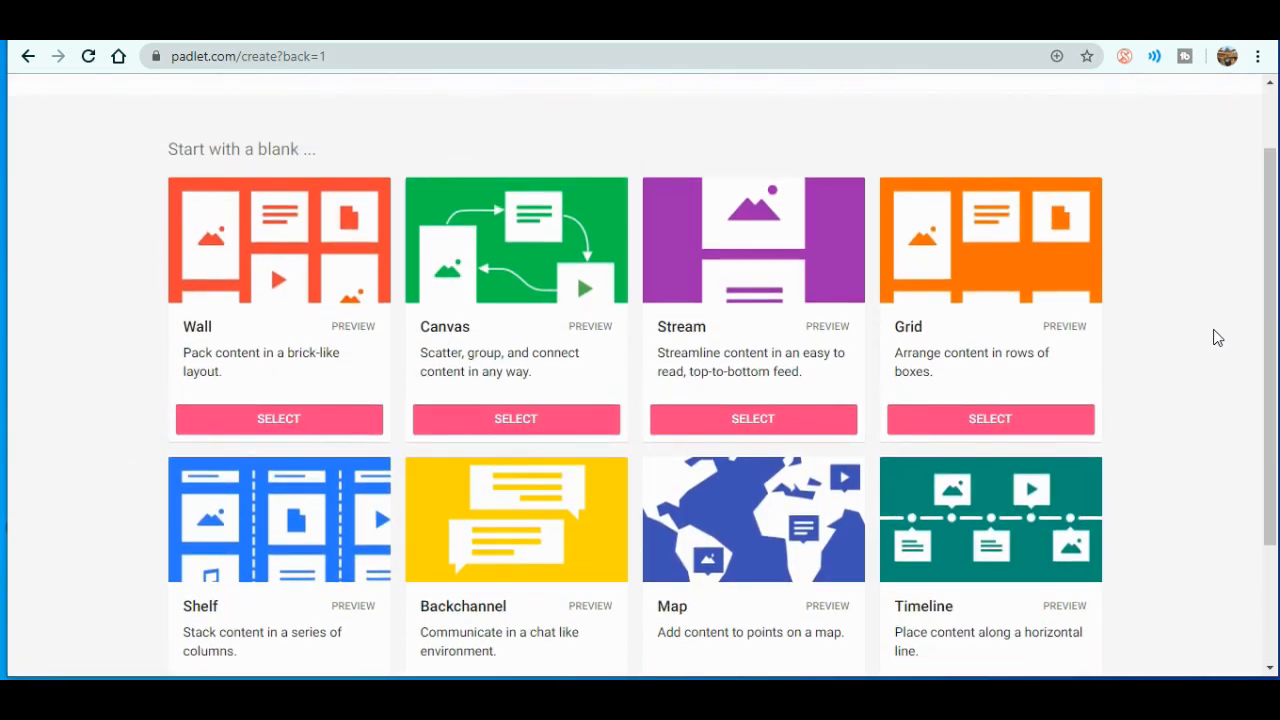
scroll(1217, 338, down, 1)
scroll(1217, 338, down, 1)
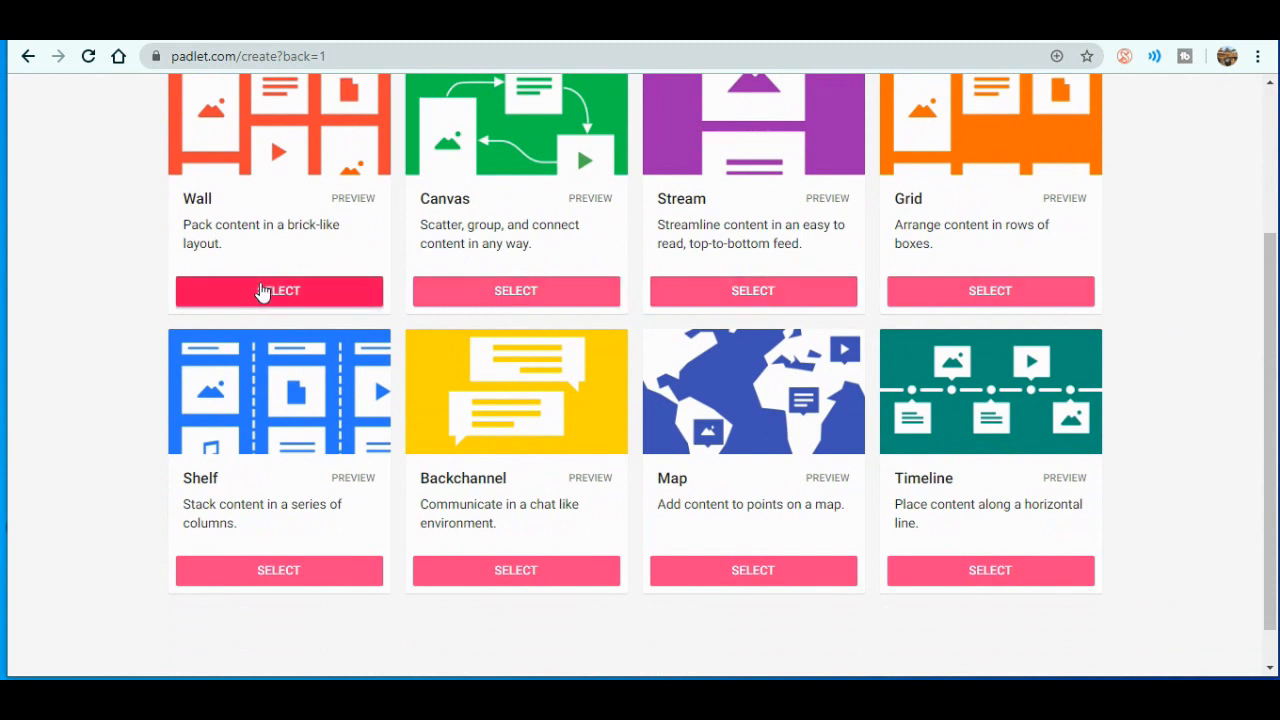
click(256, 290)
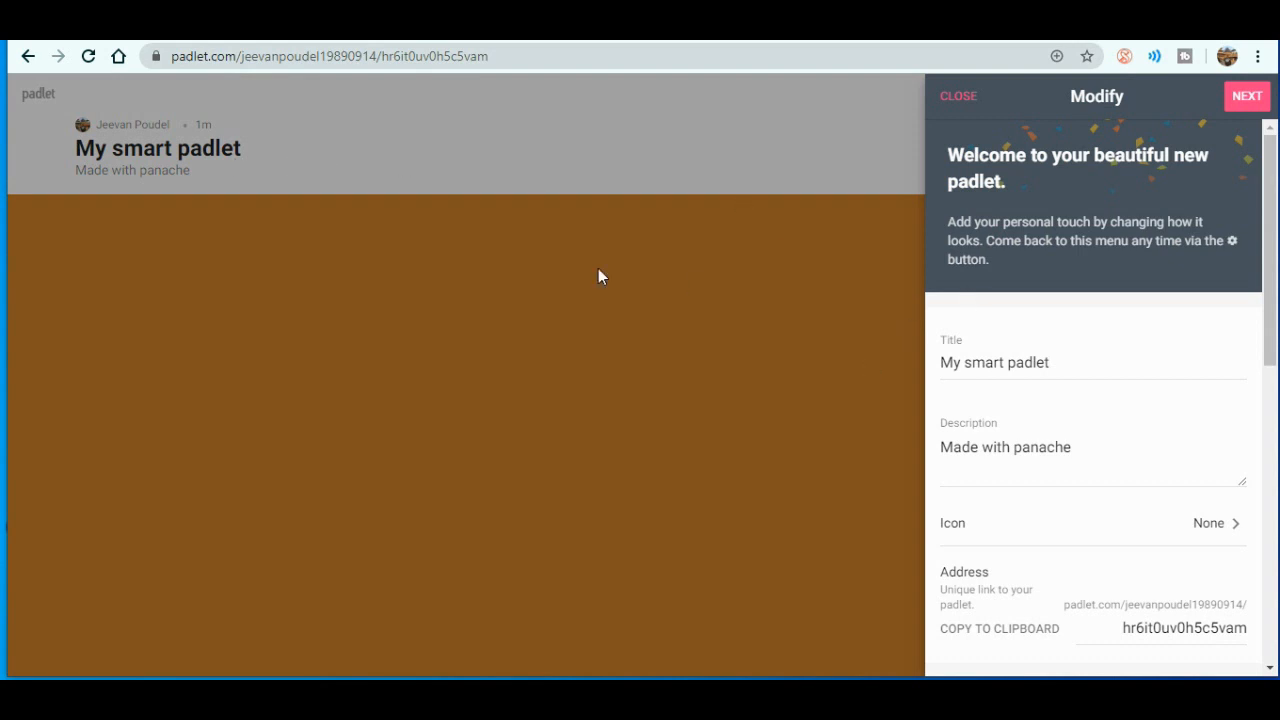
- Replace the new padlet's title with "Students feedback"
click(1056, 357)
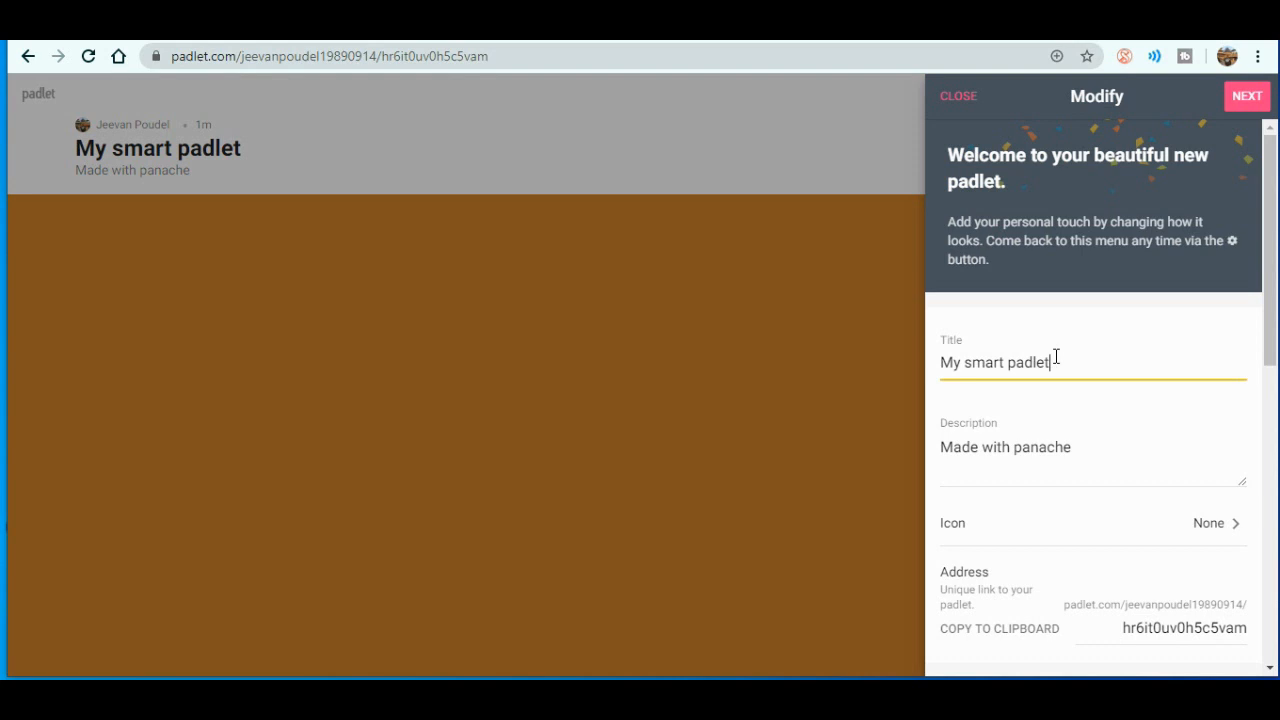
key(BackSpace)
key(BackSpace)
key(BackSpace)
key(BackSpace)
key(BackSpace)
key(BackSpace)
key(BackSpace)
key(BackSpace)
key(BackSpace)
key(BackSpace)
key(BackSpace)
key(BackSpace)
key(BackSpace)
key(BackSpace)
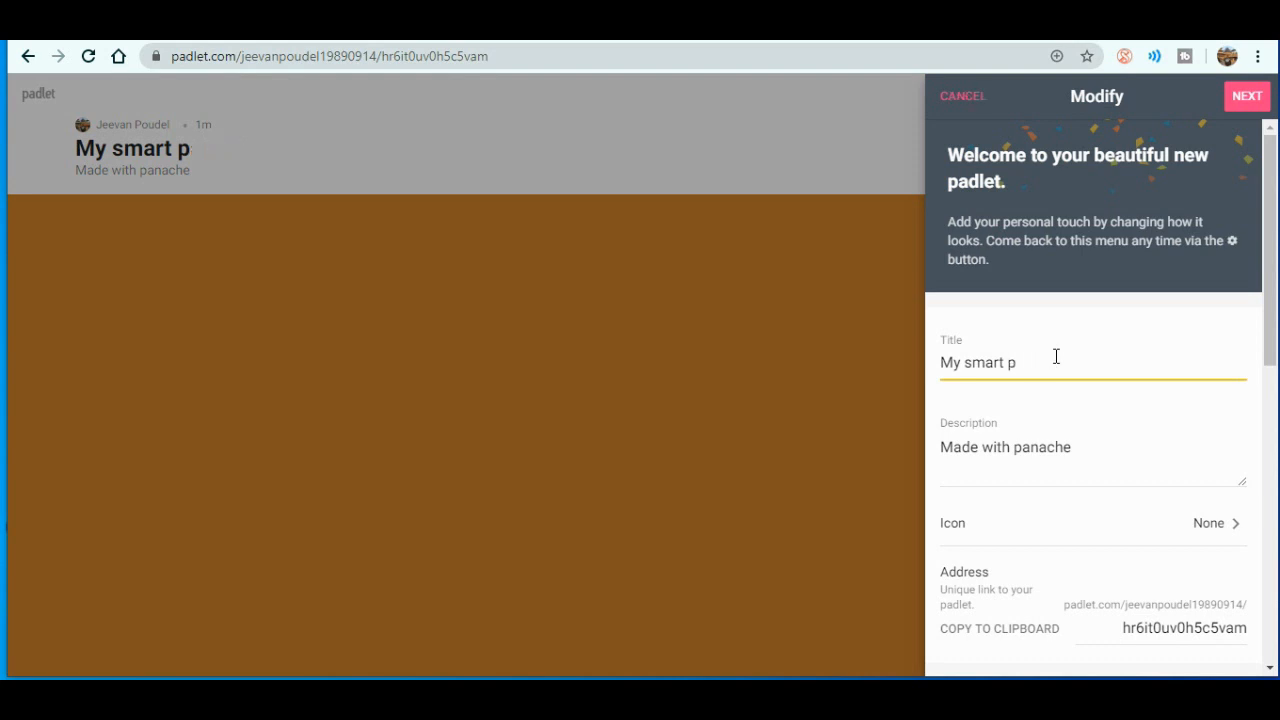
key(BackSpace)
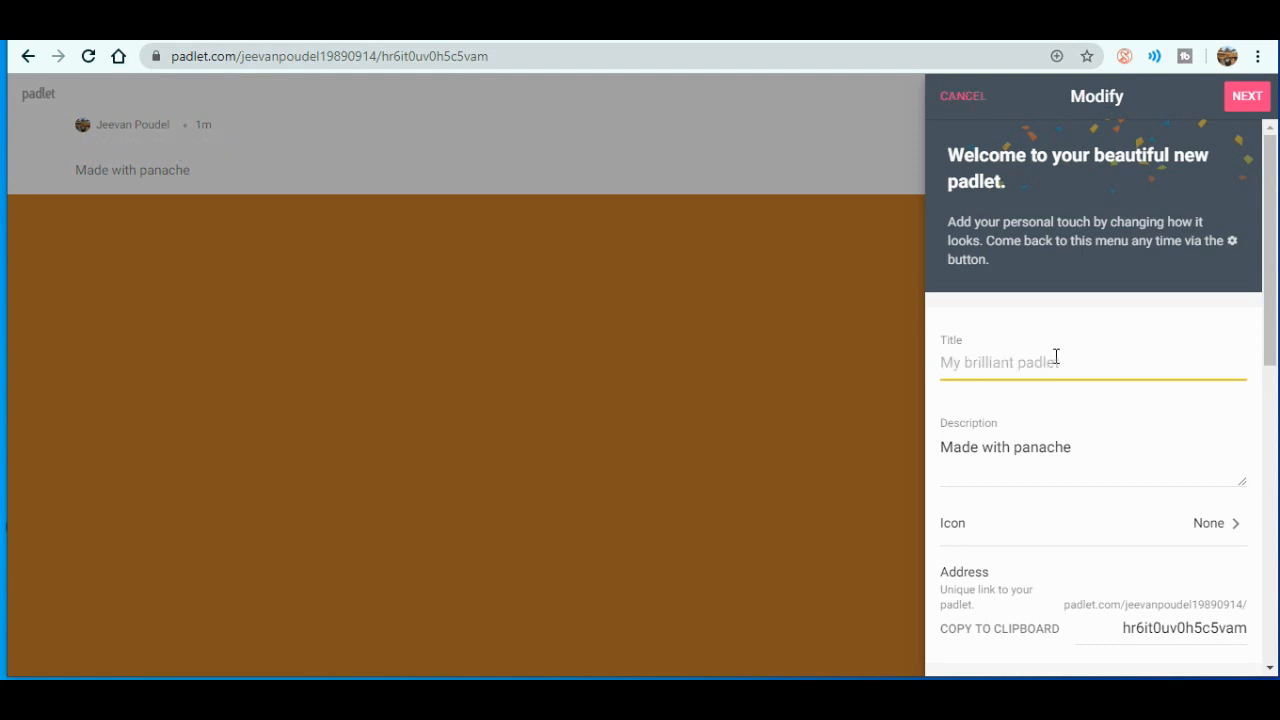
text(Students)
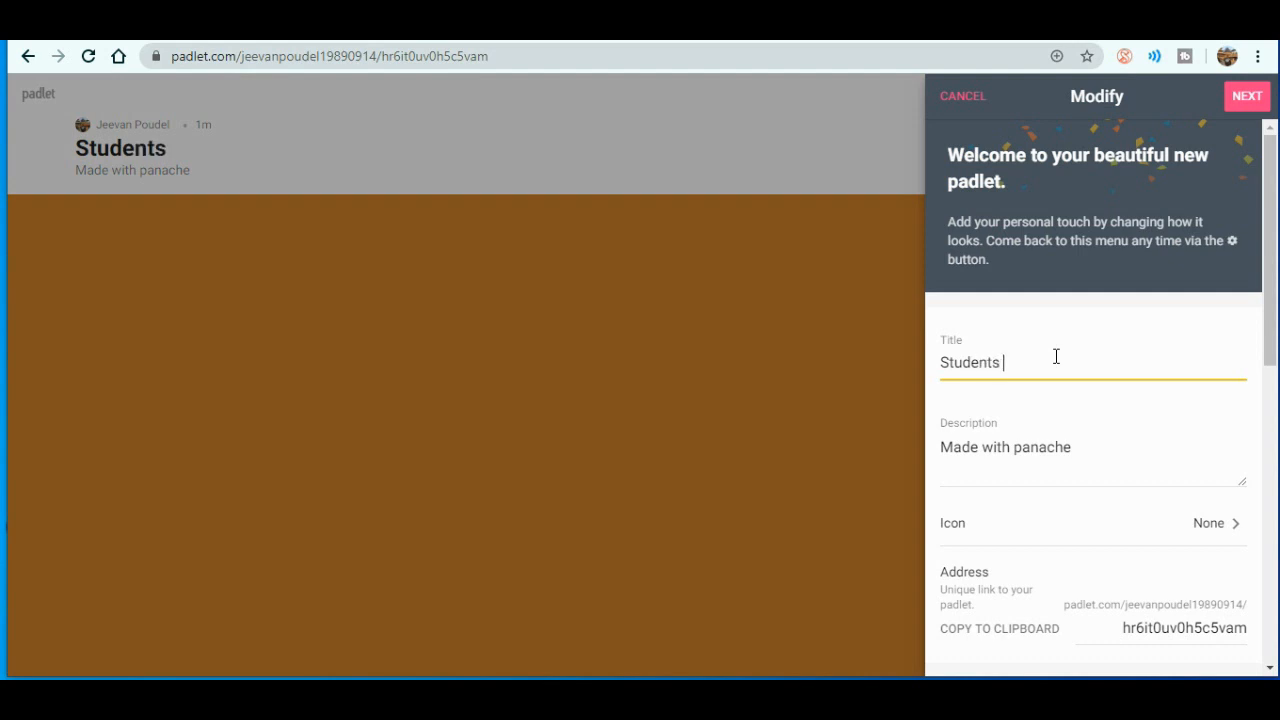
text( feedba)
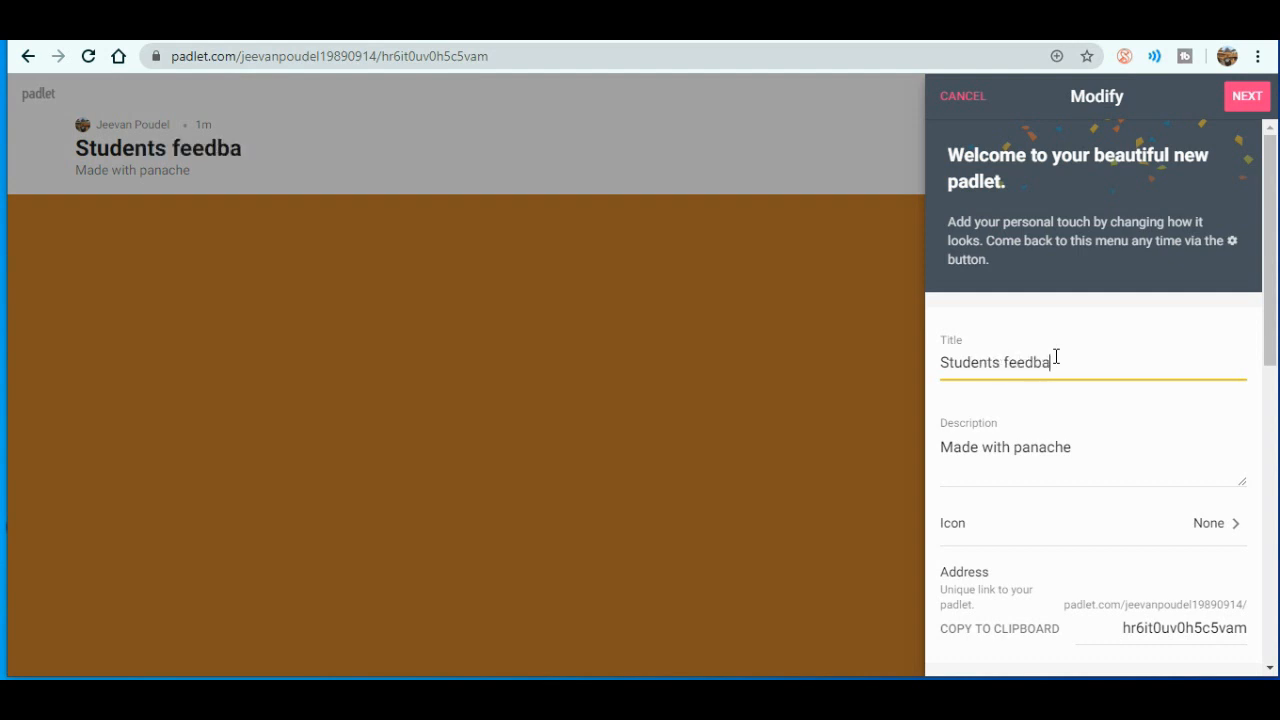
text(ck)
- Replace the padlet's description with "feedback about today's lesson"
scroll(1077, 418, down, 2)
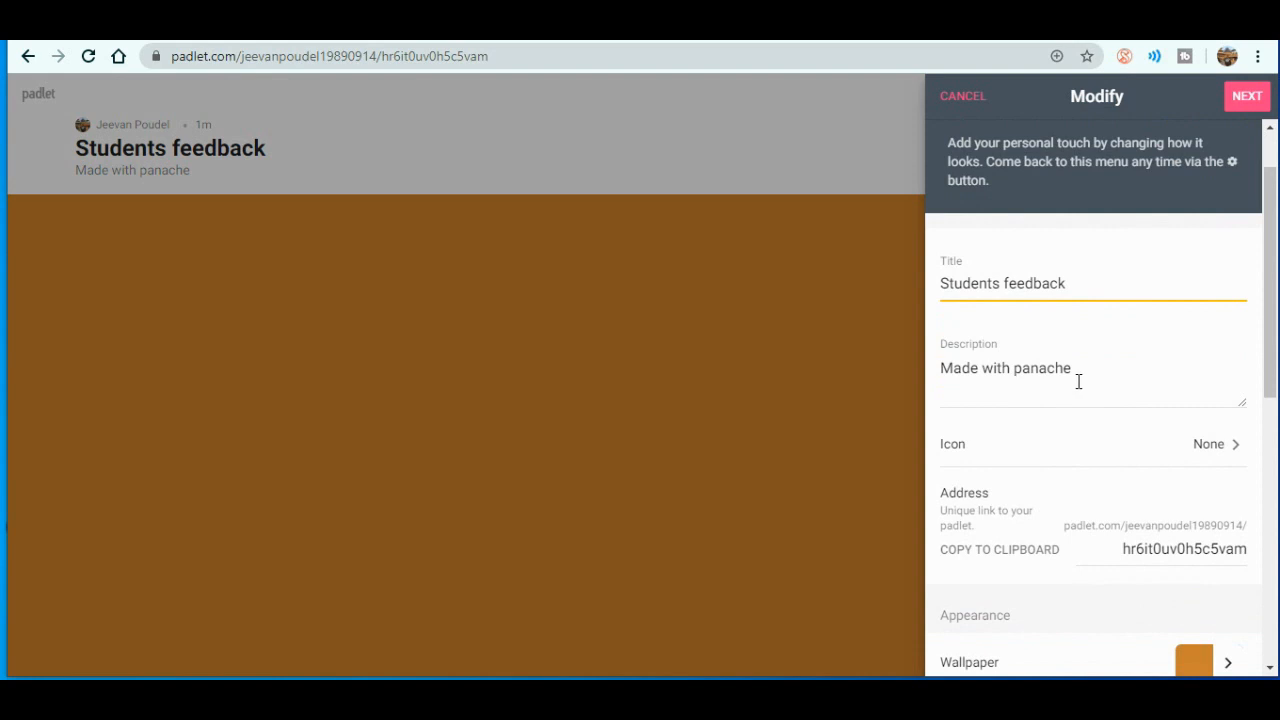
click(1079, 380)
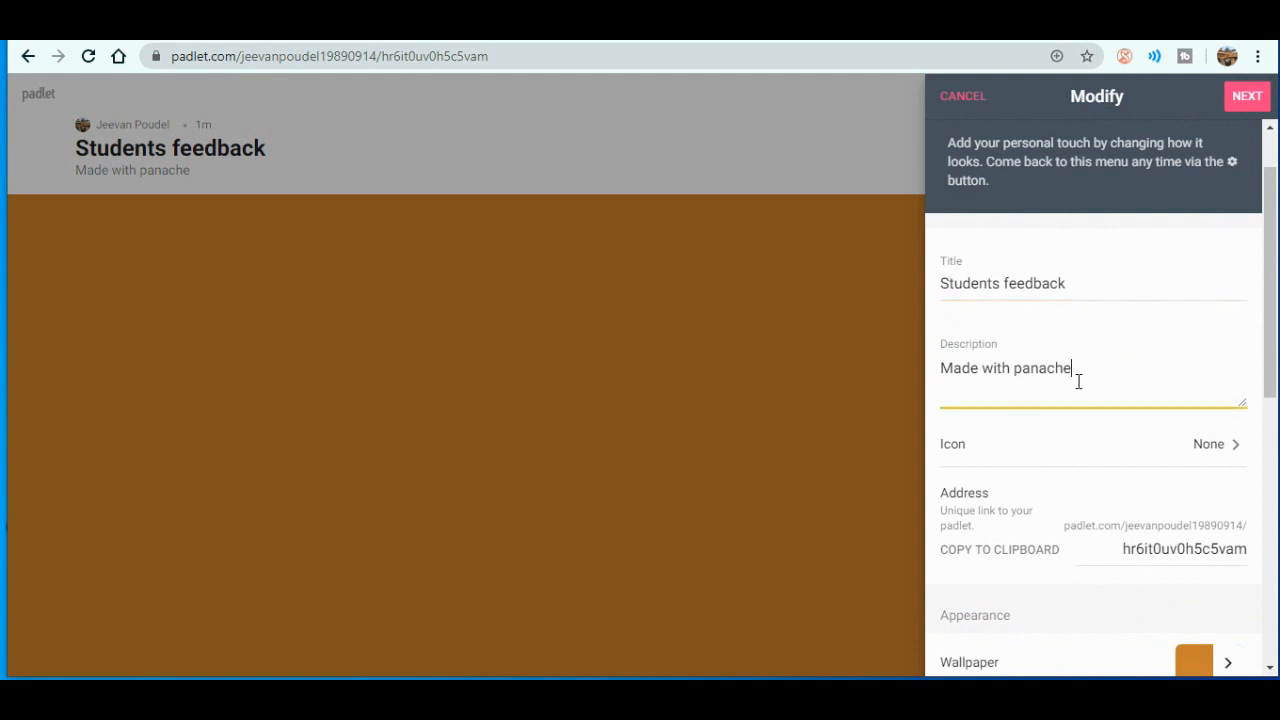
key(BackSpace)
key(BackSpace)
key(BackSpace)
key(BackSpace)
key(BackSpace)
key(BackSpace)
key(BackSpace)
key(BackSpace)
key(BackSpace)
key(BackSpace)
key(BackSpace)
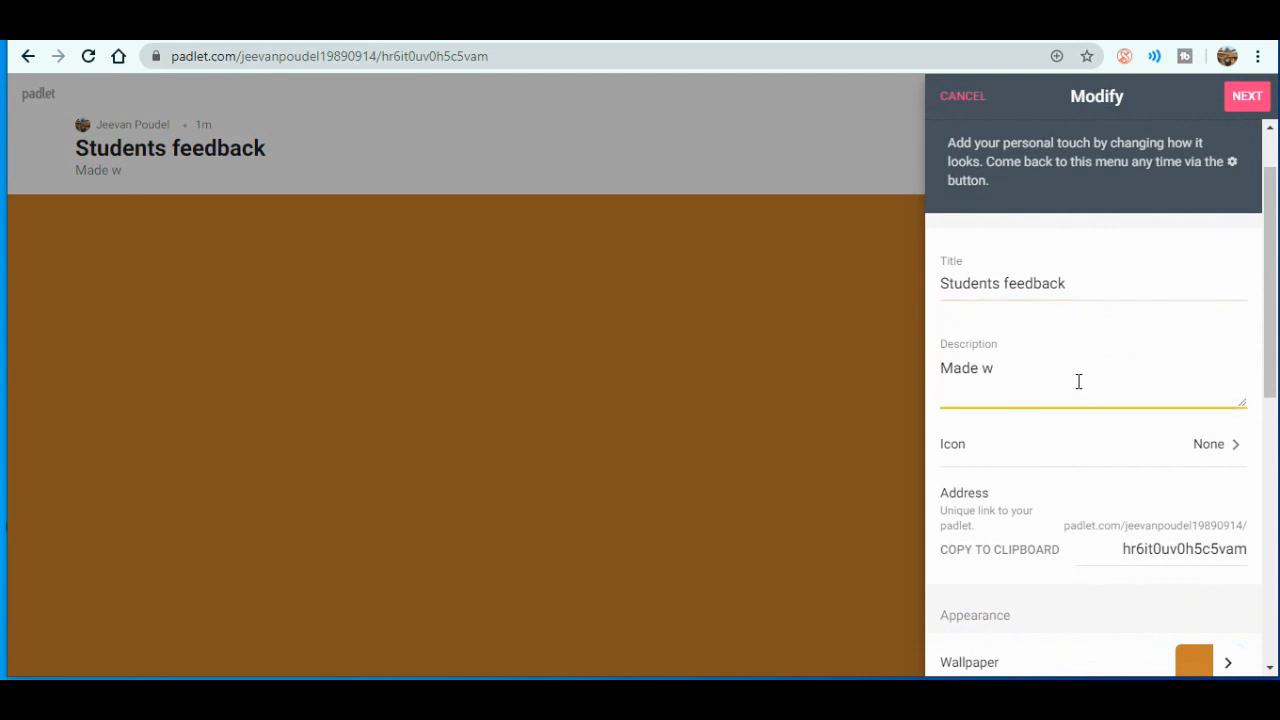
key(BackSpace)
key(BackSpace)
key(BackSpace)
key(BackSpace)
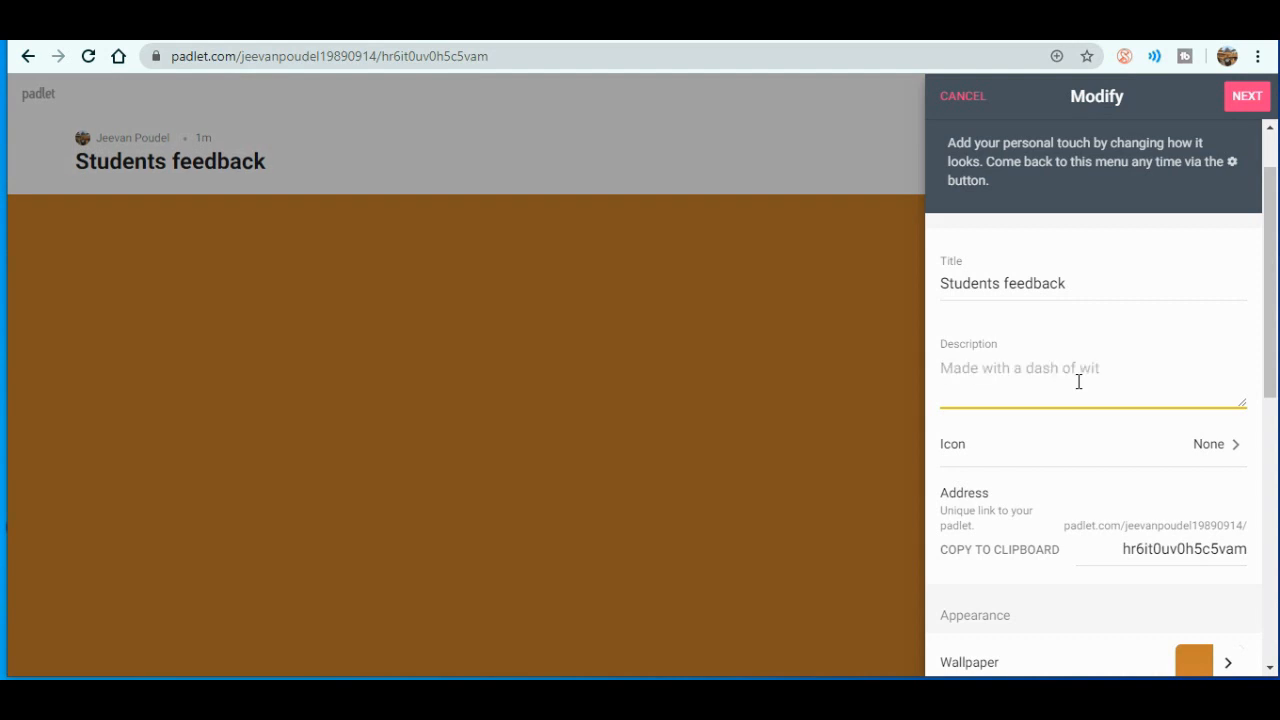
text(feed)
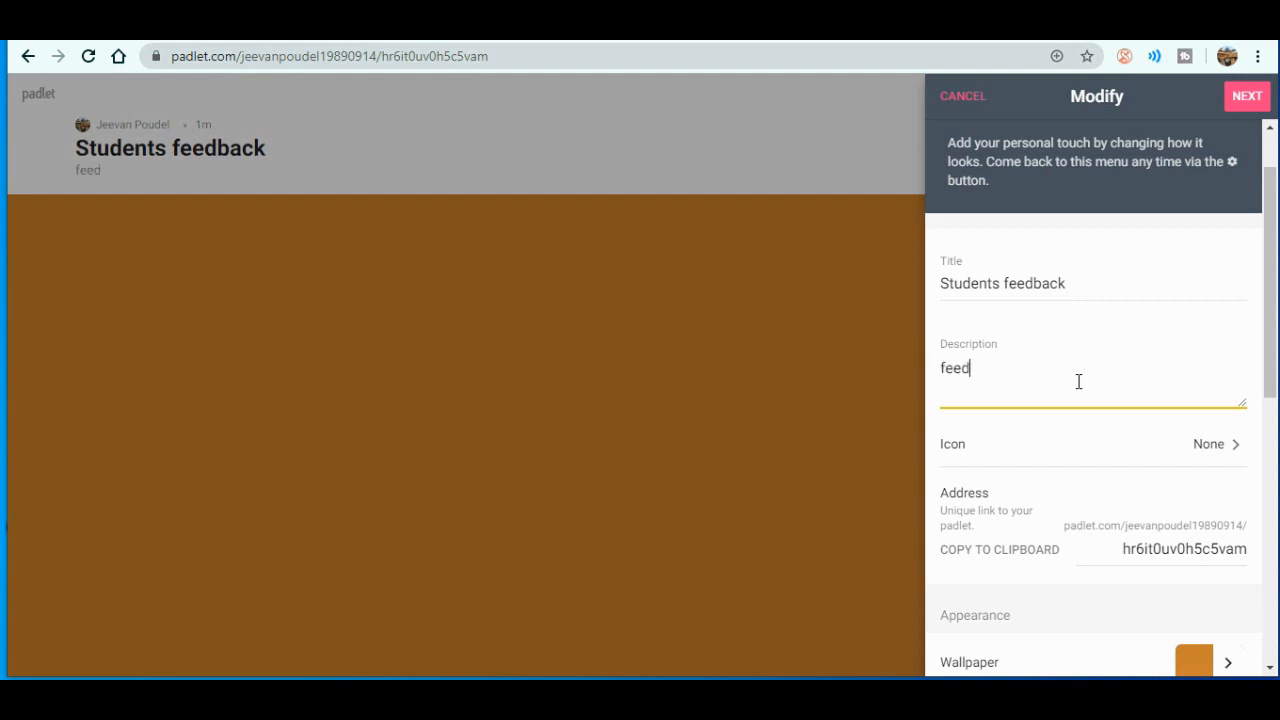
text(back about to)
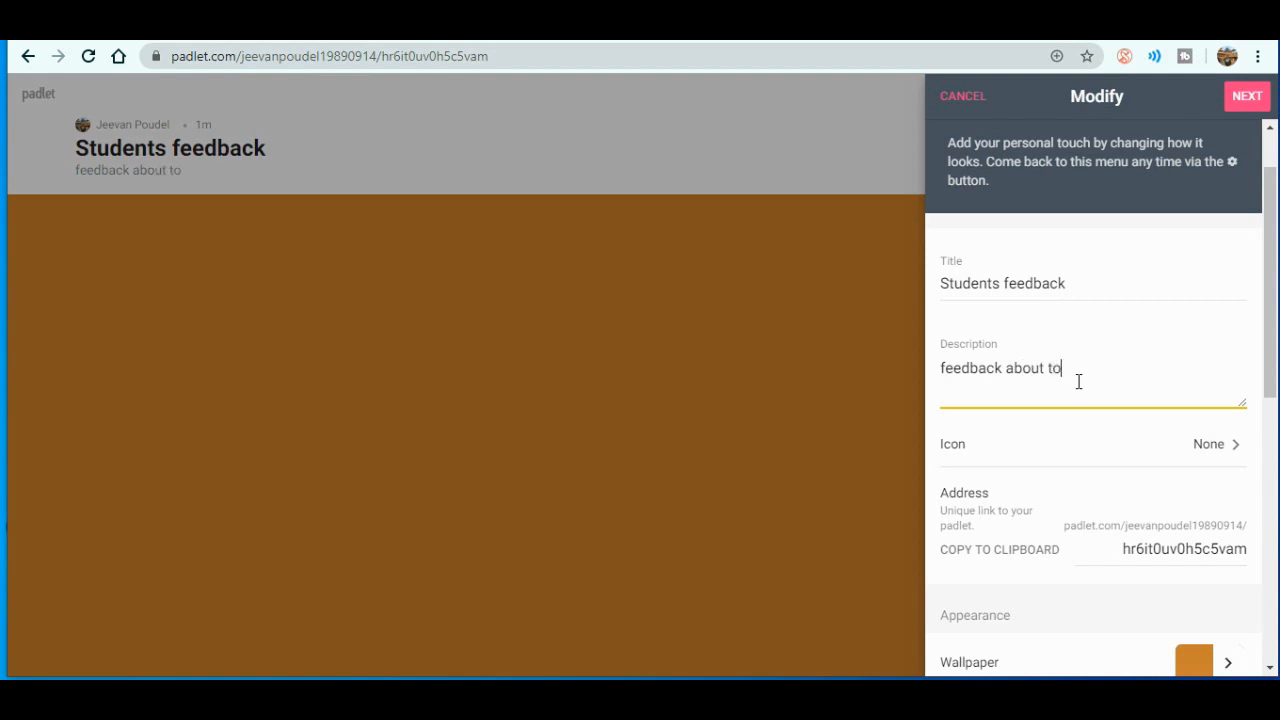
text(day's lesson)
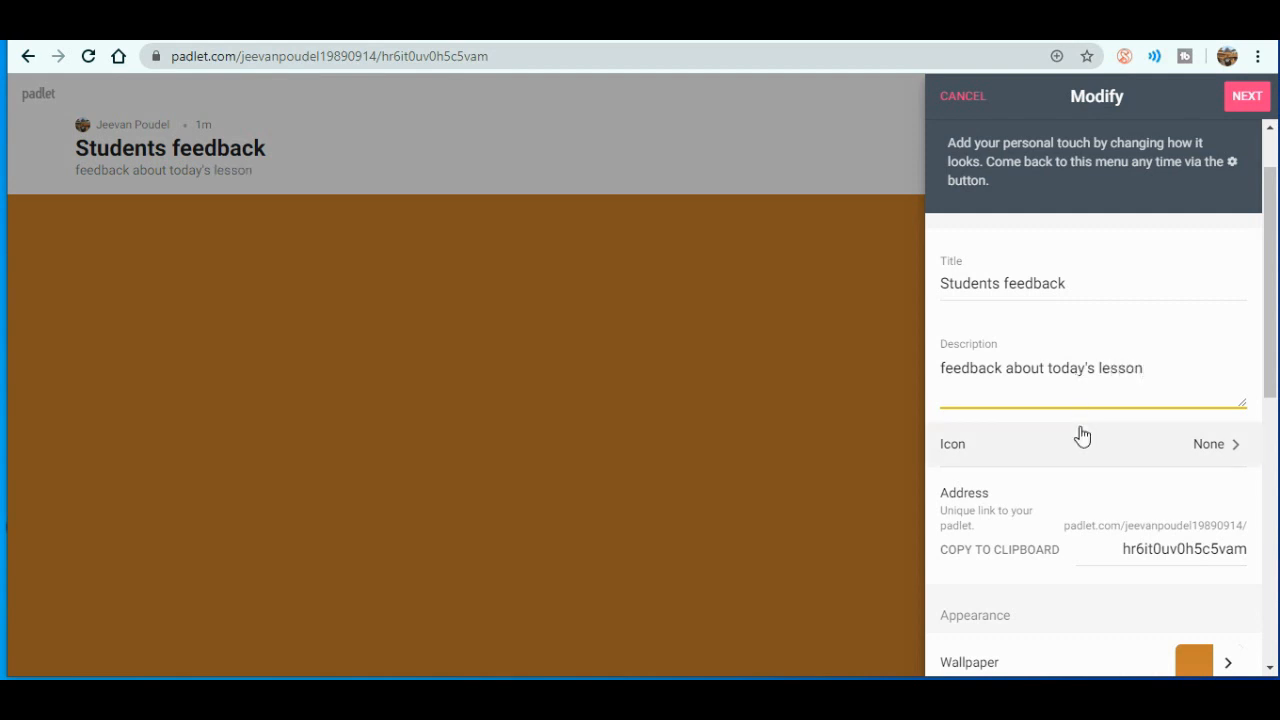
- Set the padlet's icon to the monkey covering its eyes from the Animals & Nature emojis and return to the padlet settings
scroll(1080, 434, down, 1)
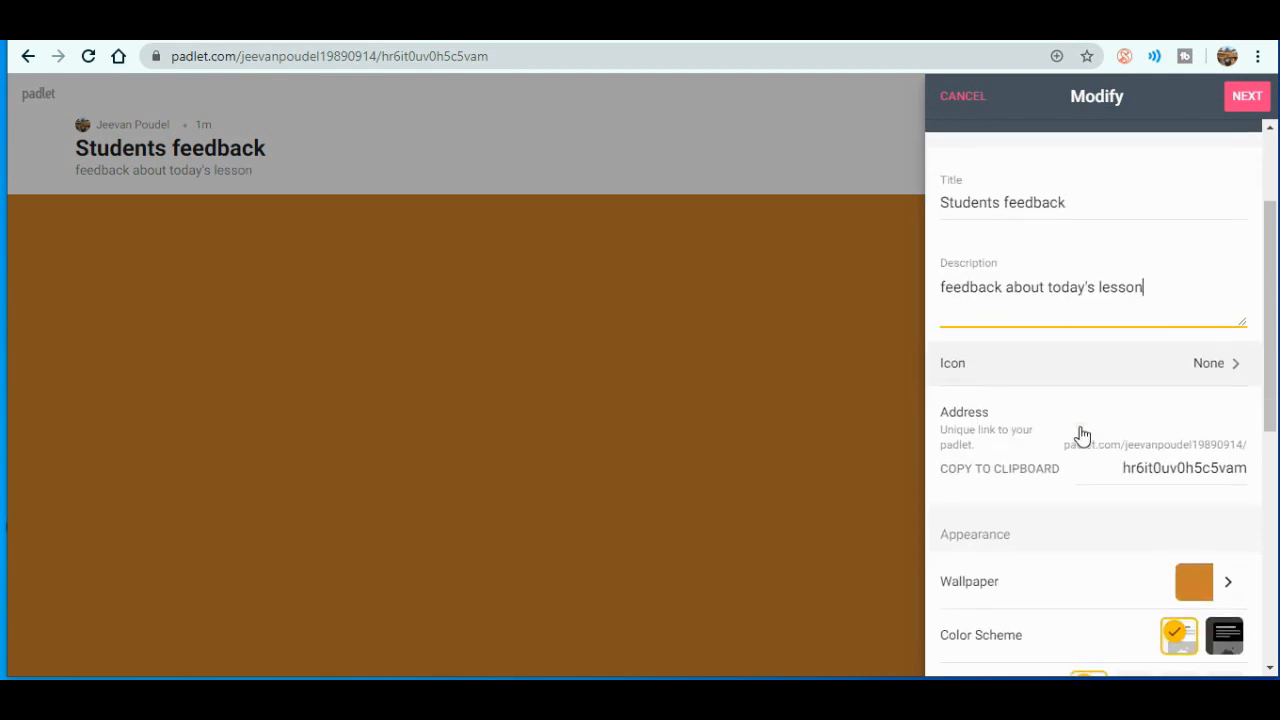
click(1237, 333)
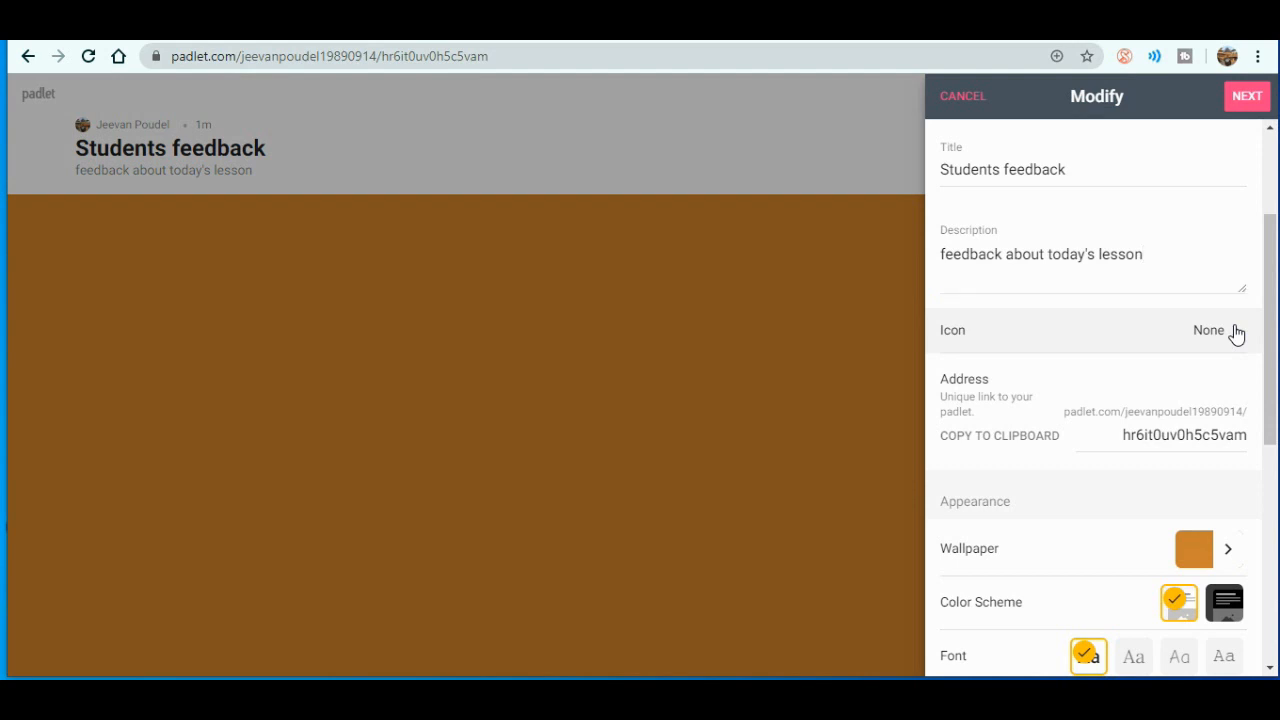
click(1237, 333)
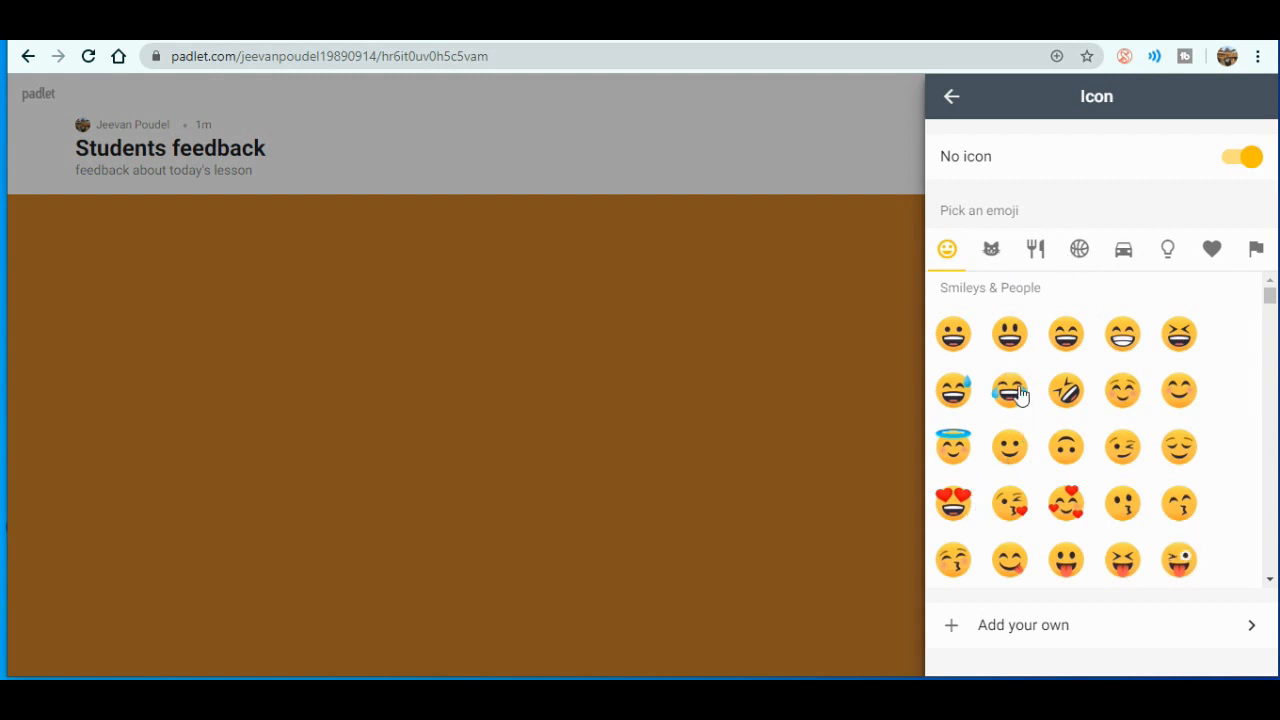
click(991, 252)
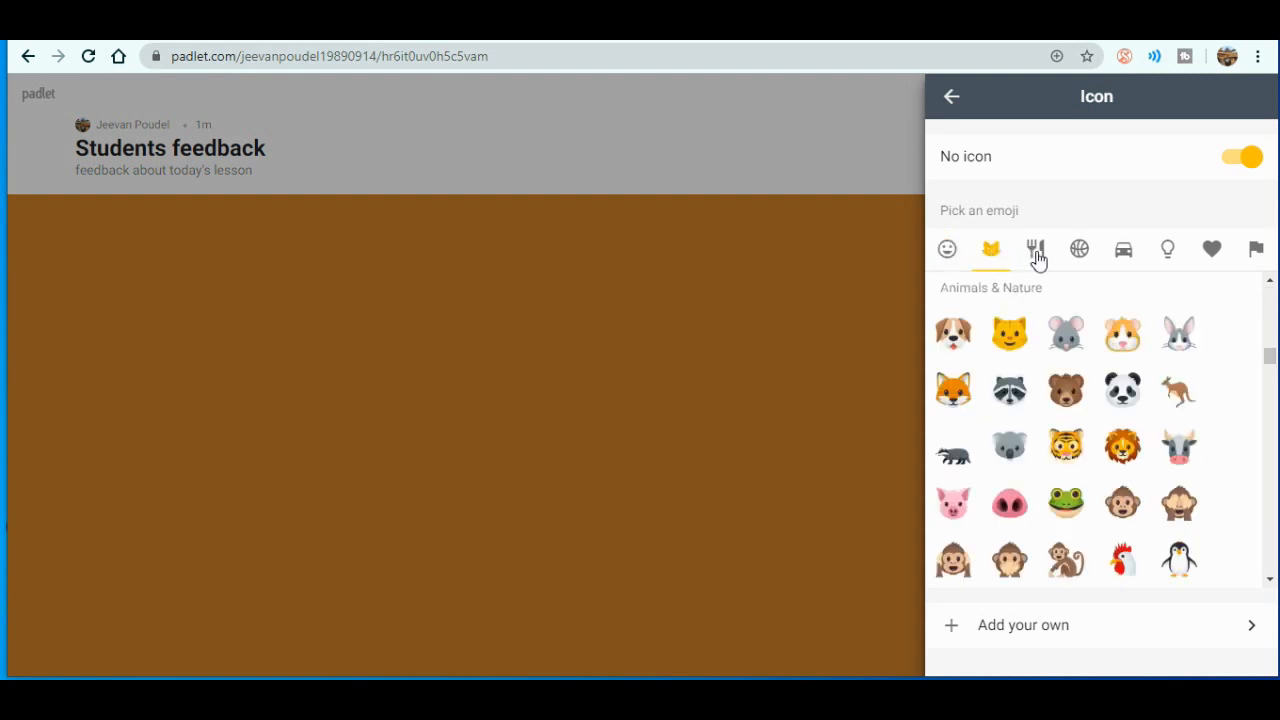
click(1037, 255)
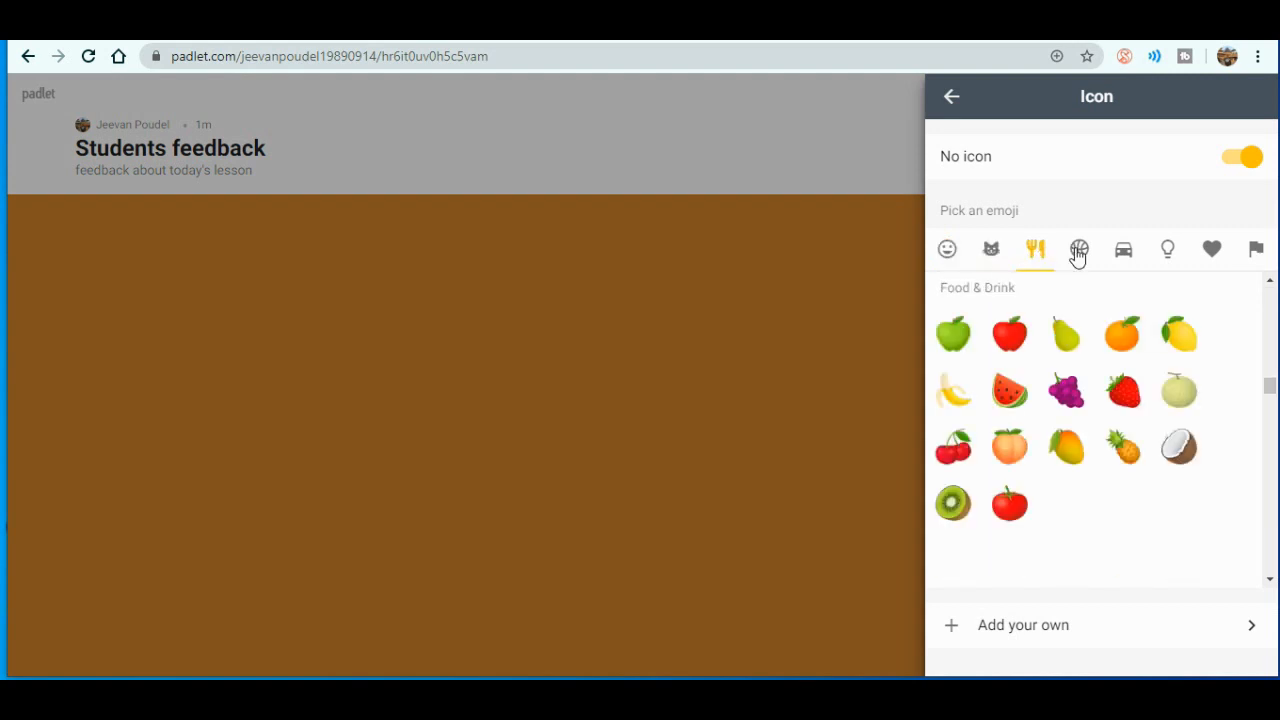
click(1078, 255)
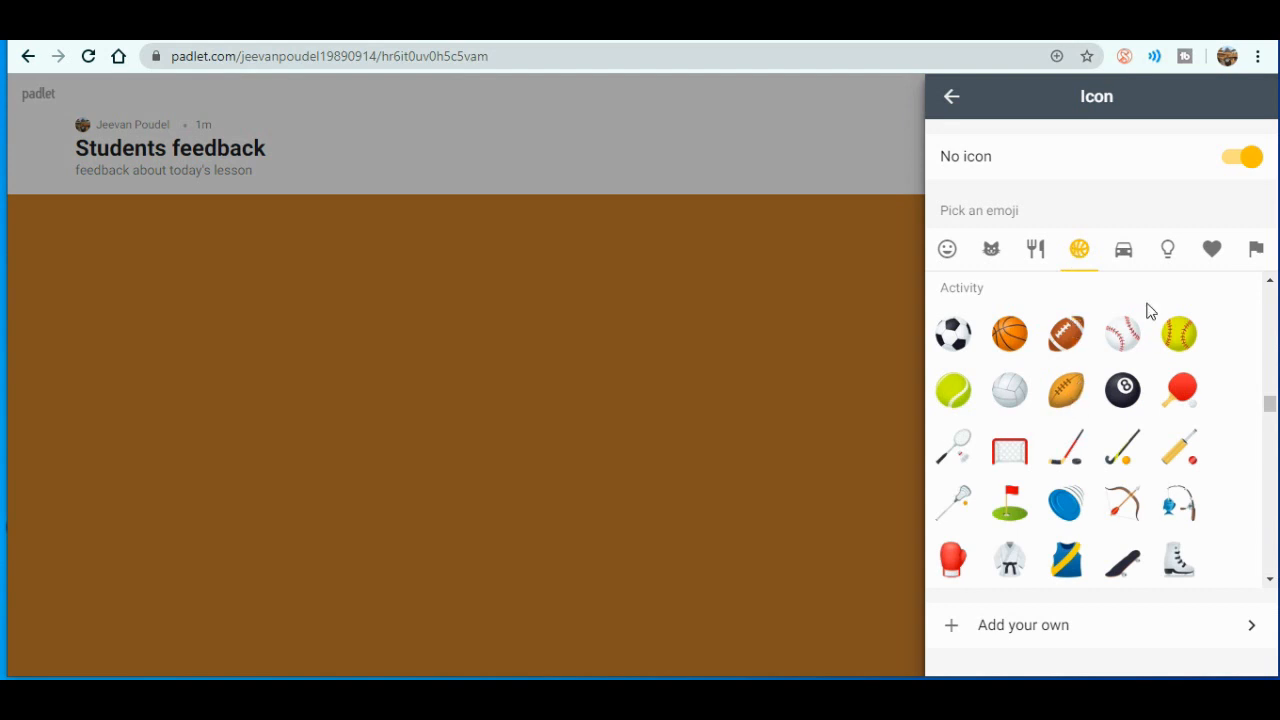
click(1124, 252)
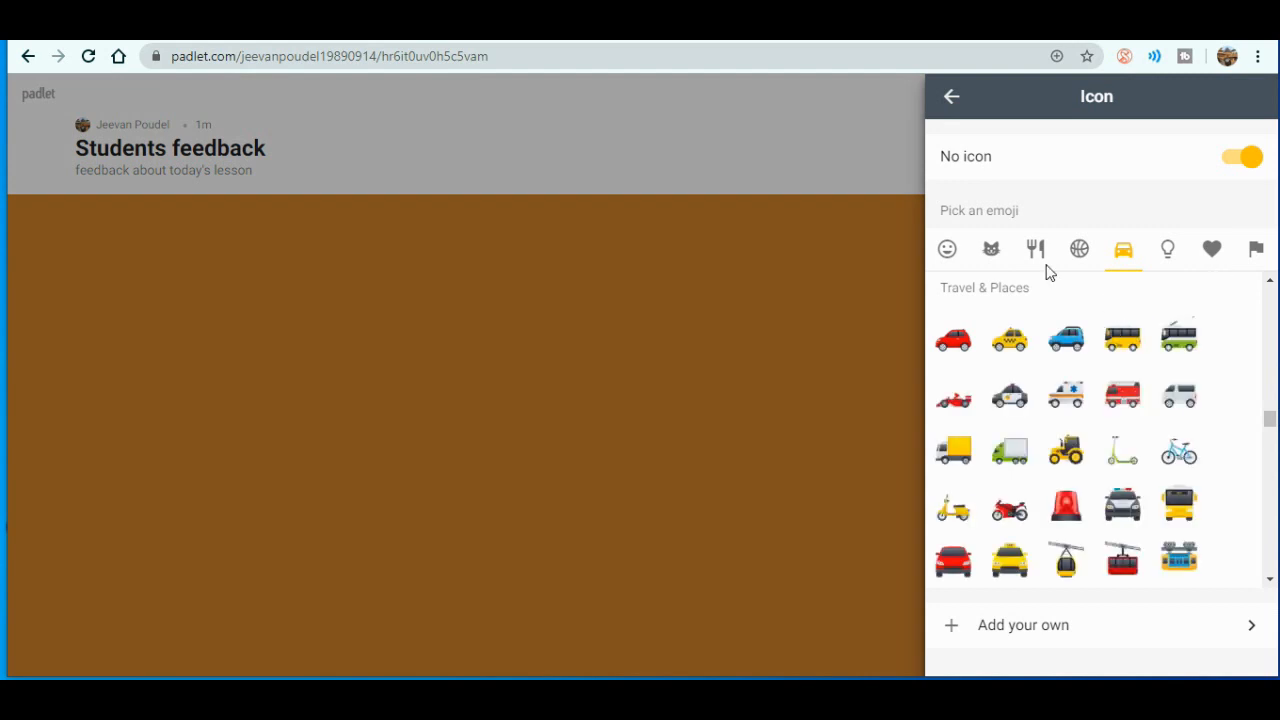
click(995, 252)
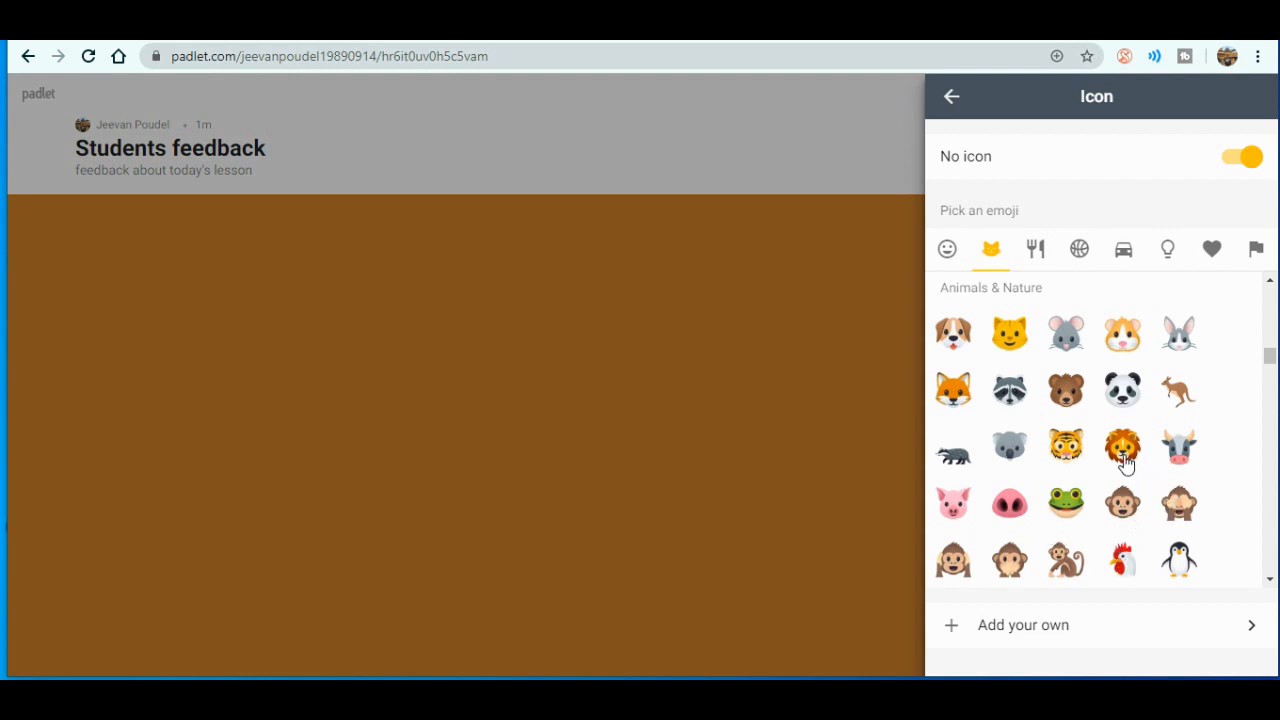
click(1176, 516)
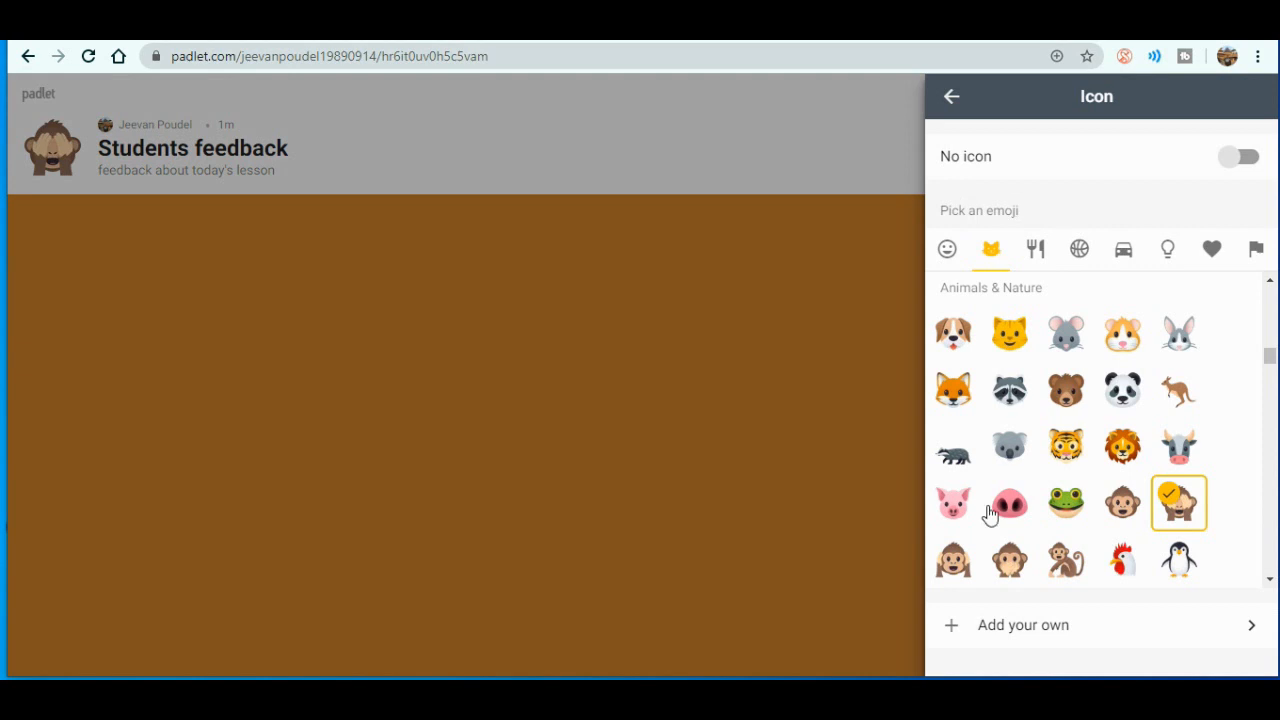
scroll(1045, 553, down, 3)
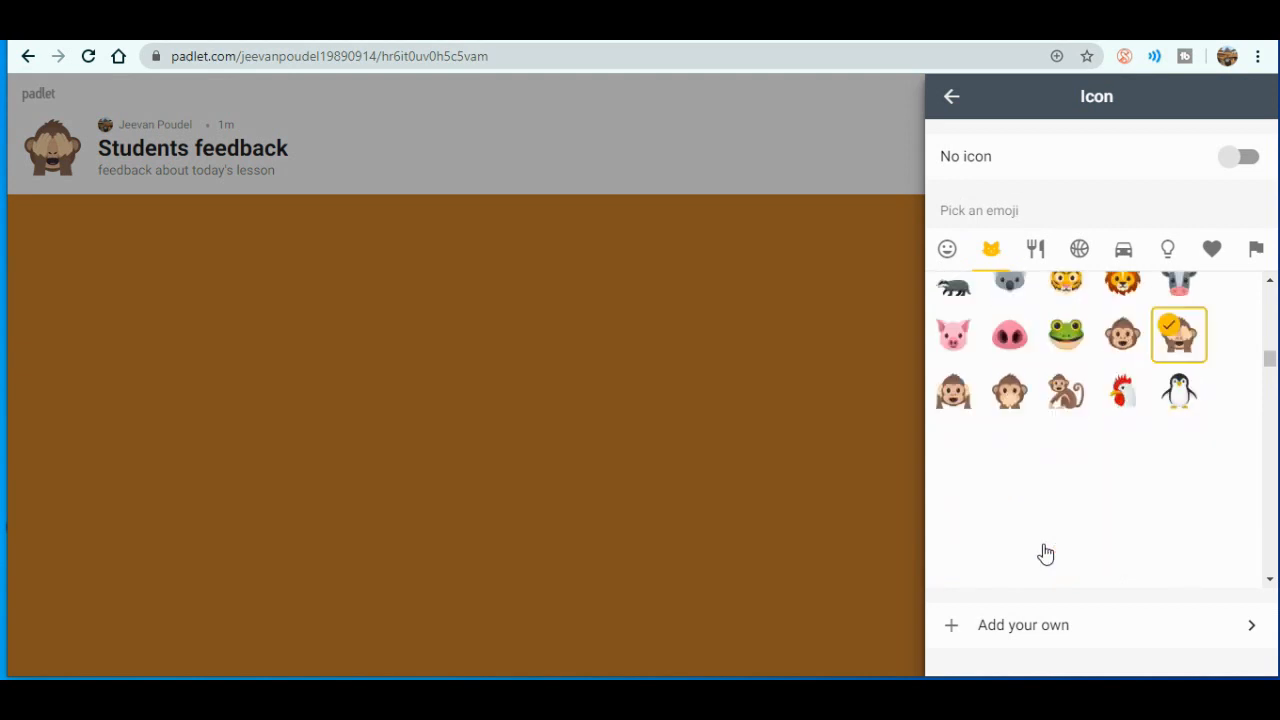
scroll(1045, 553, up, 2)
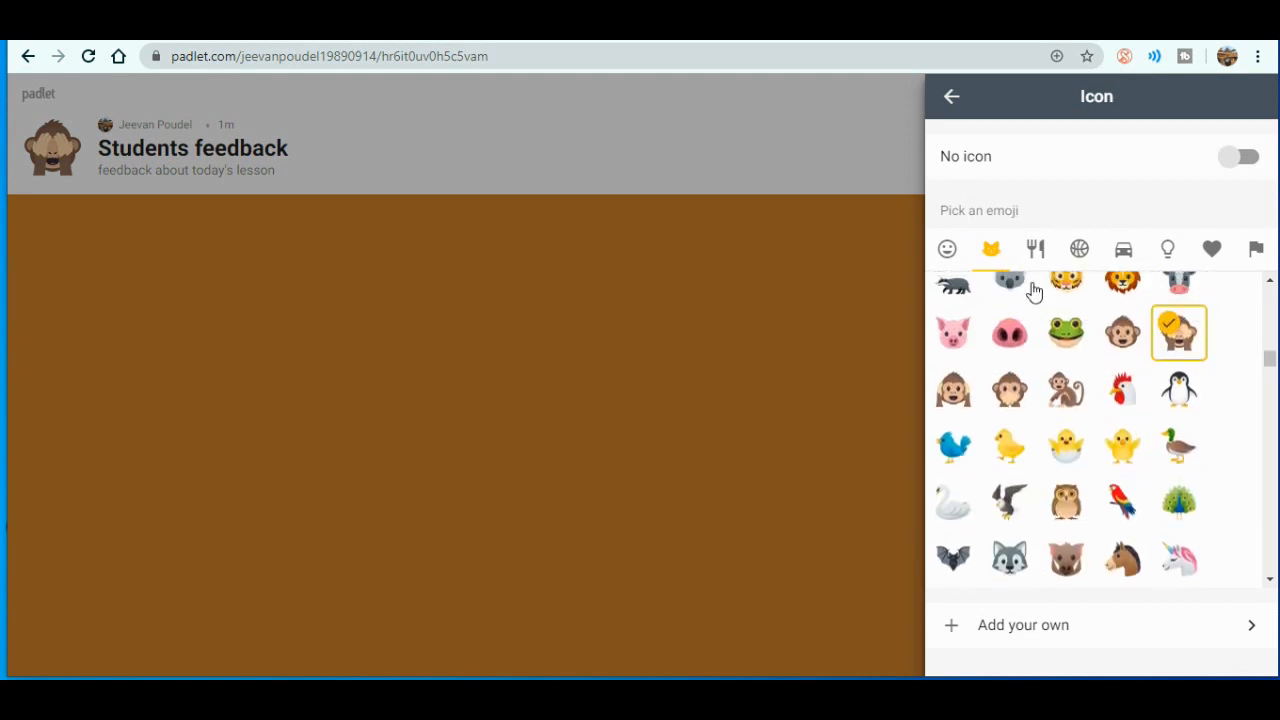
click(953, 98)
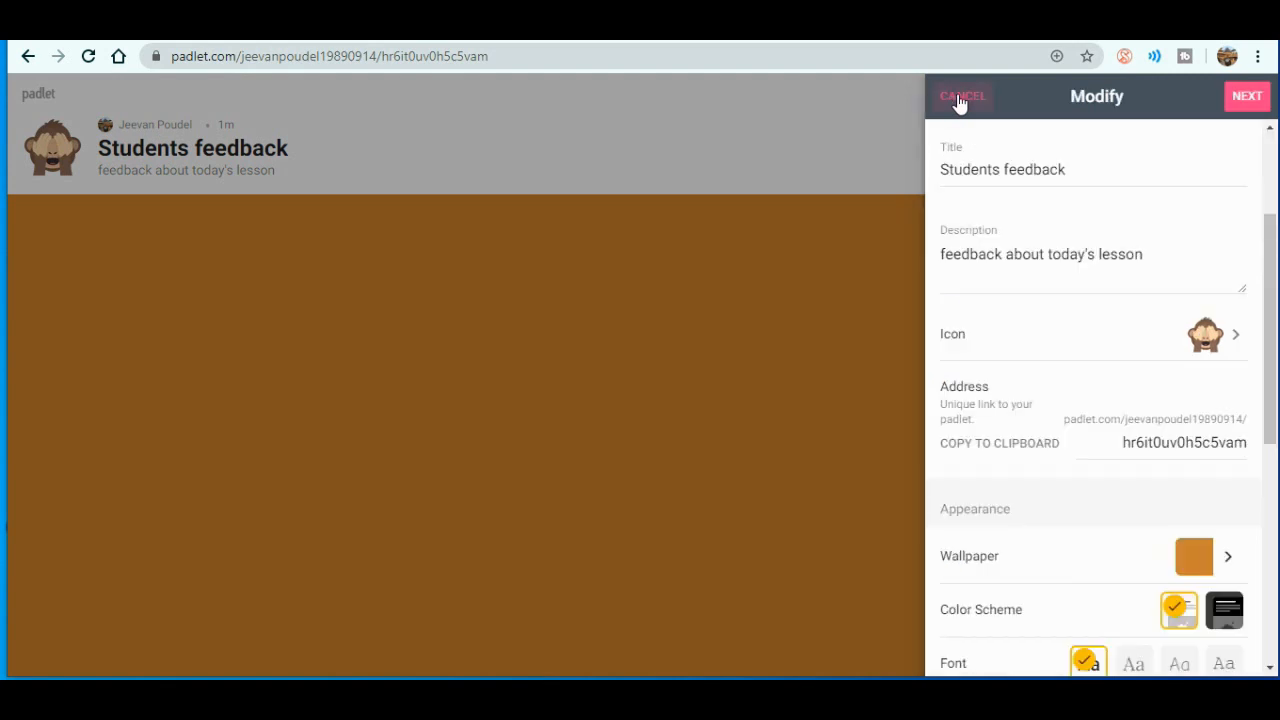
- Try the blue-to-yellow gradient as the padlet's wallpaper and return to the wallpaper categories
scroll(1058, 403, down, 1)
scroll(1057, 400, down, 1)
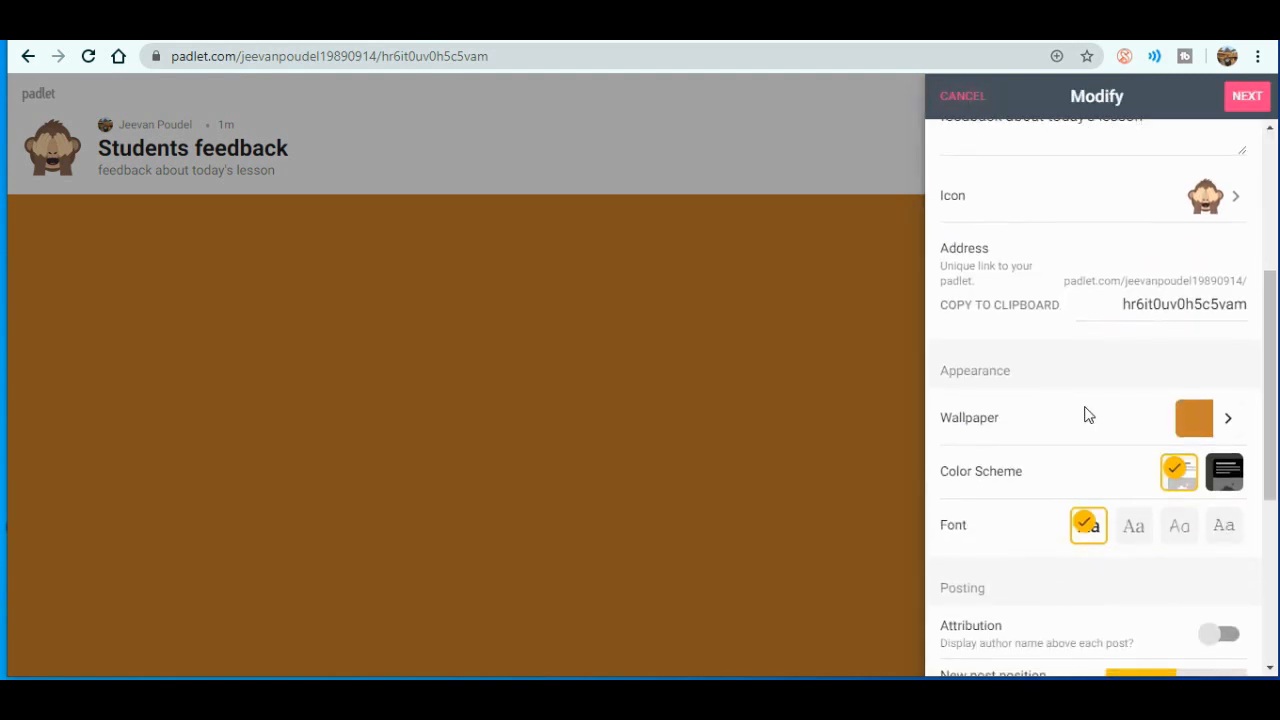
click(1229, 424)
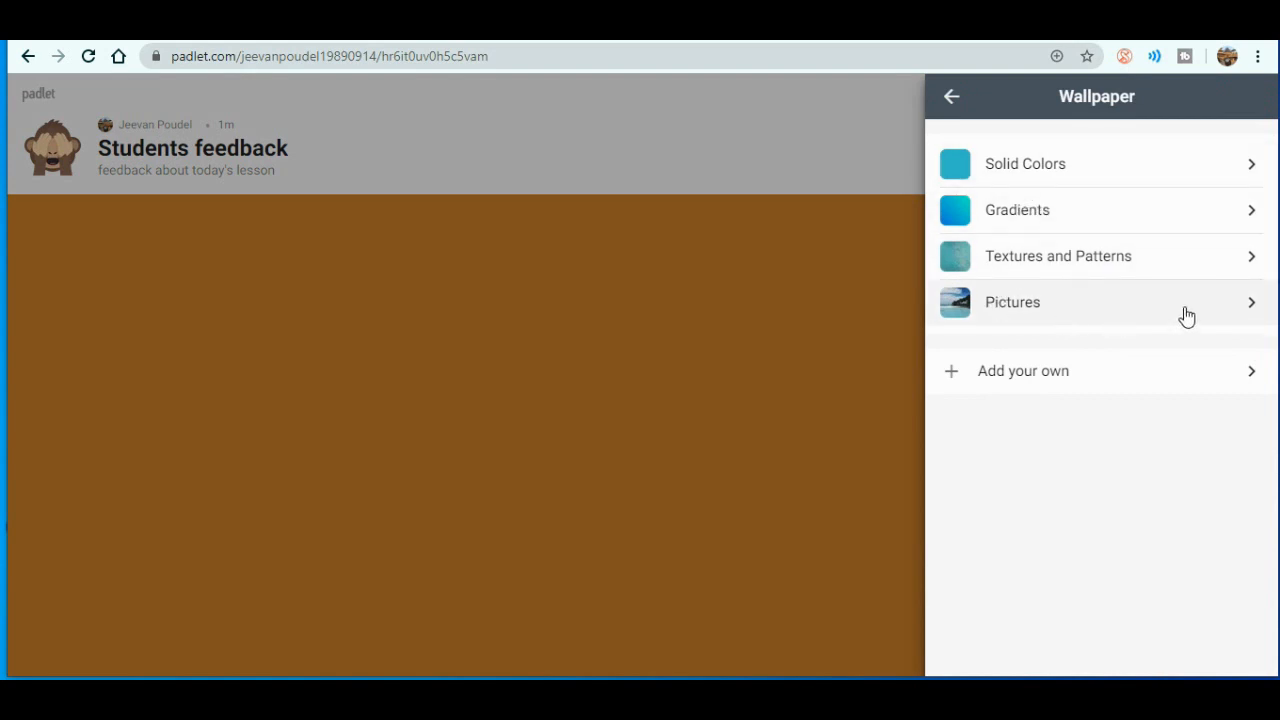
click(1036, 230)
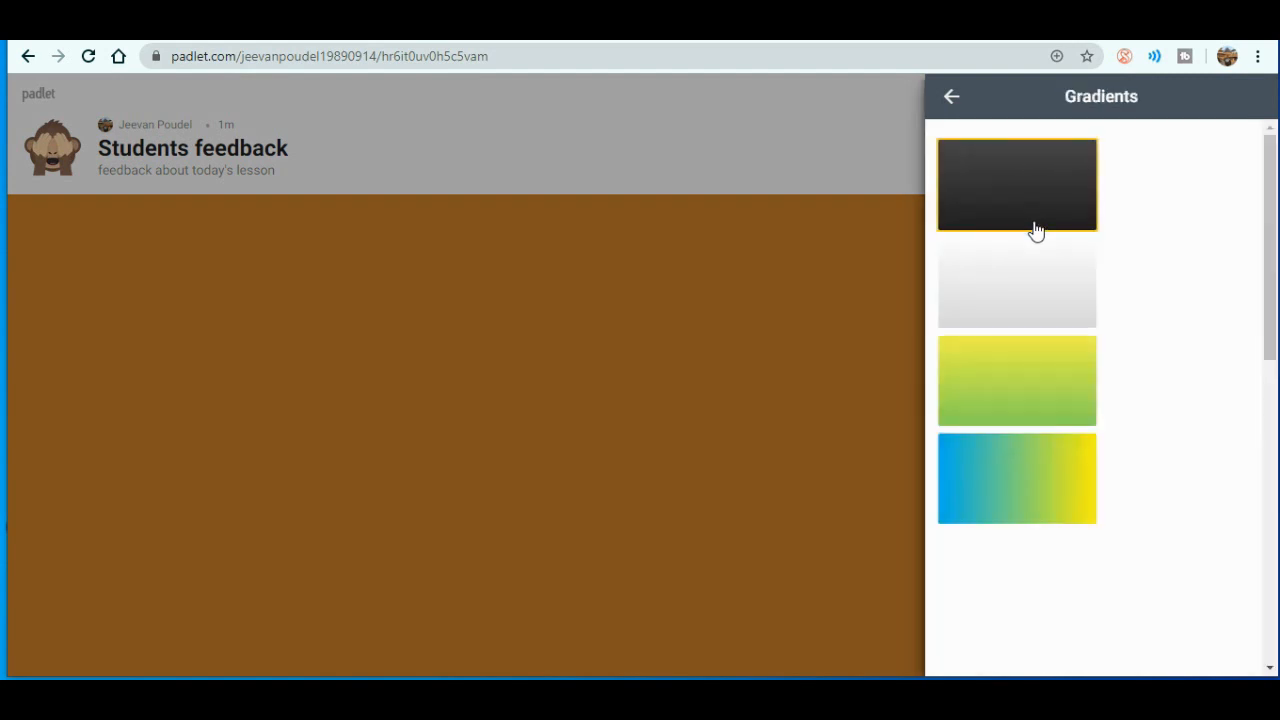
click(1006, 474)
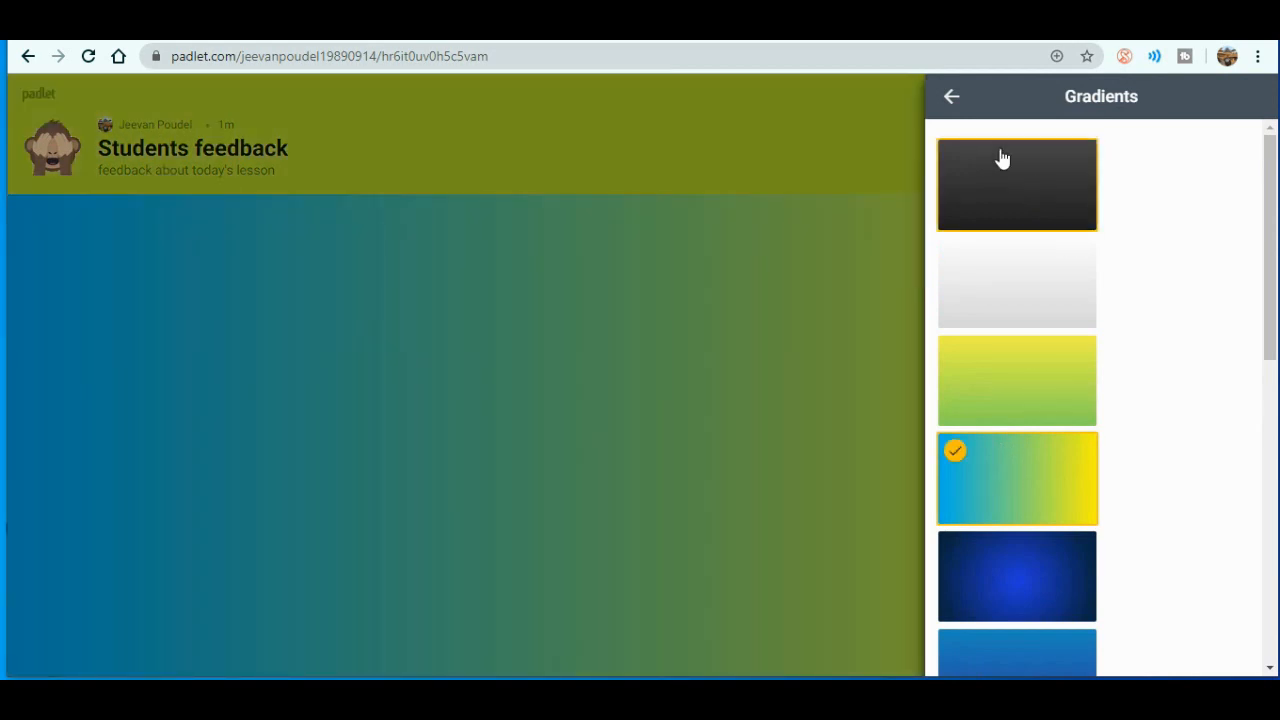
click(953, 100)
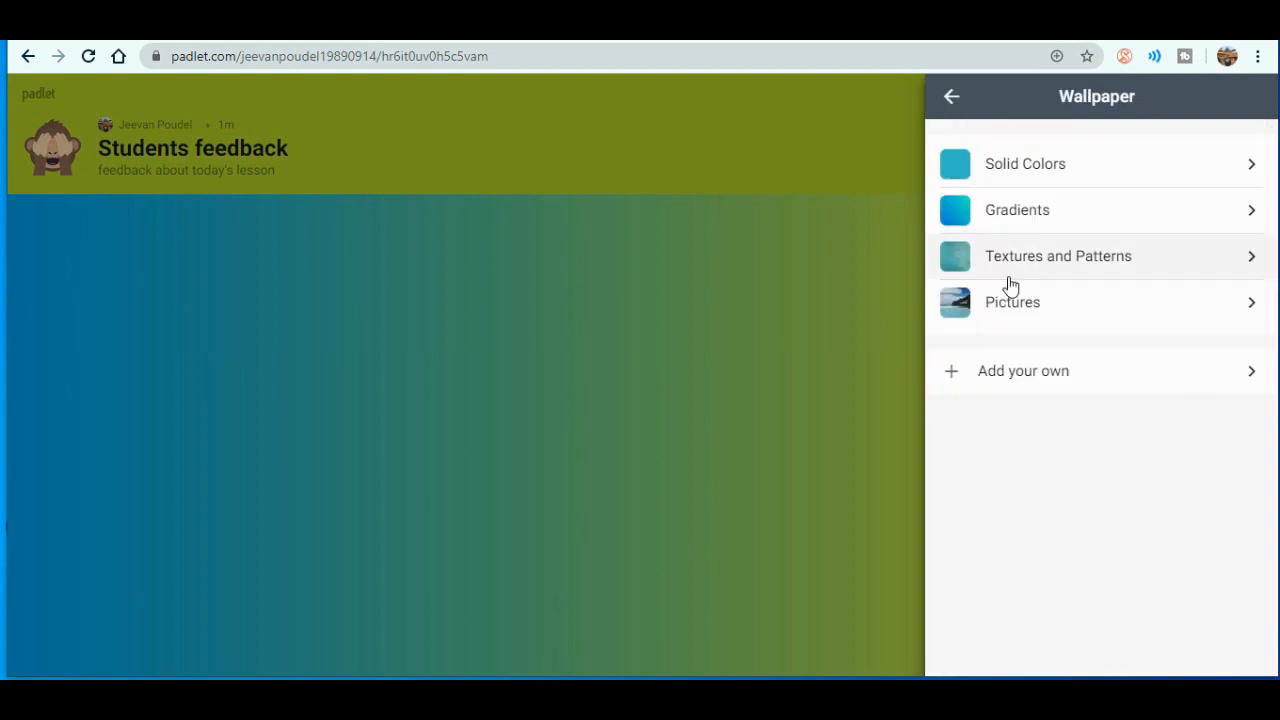
- Set the padlet's wallpaper to the Merry picture, keep the unsaved changes and return to the padlet settings
click(1075, 310)
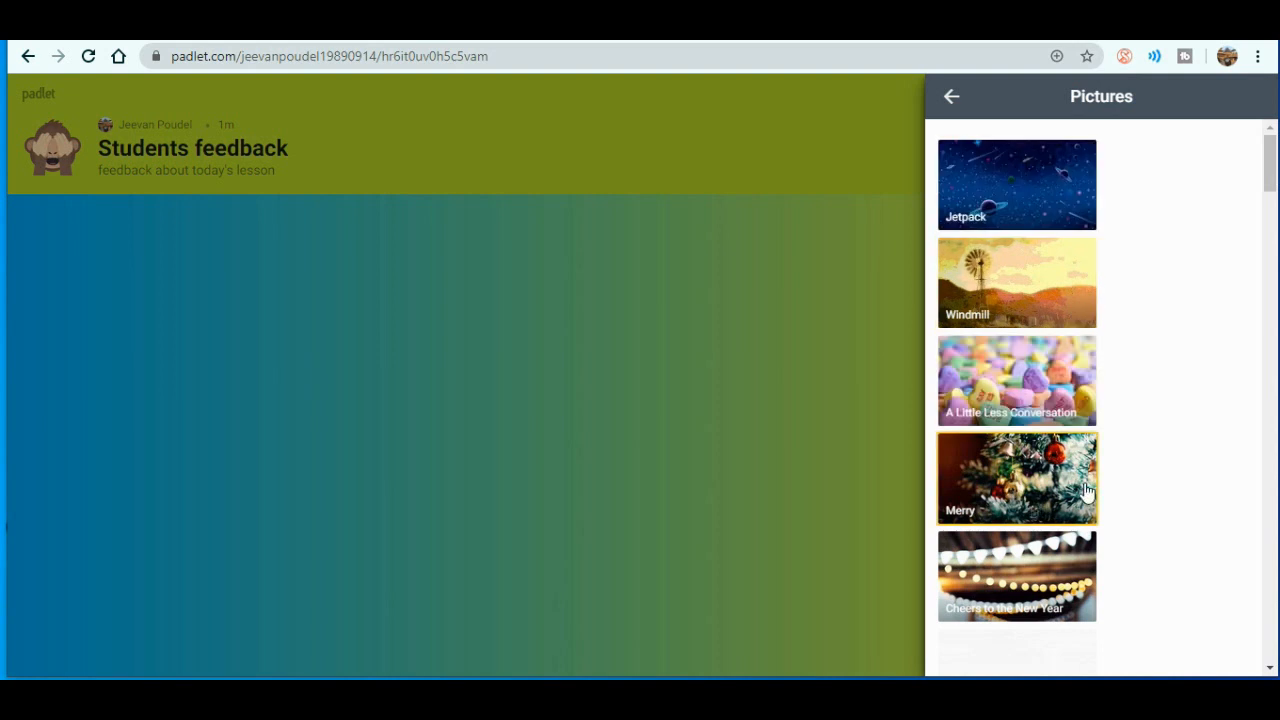
scroll(1063, 470, down, 5)
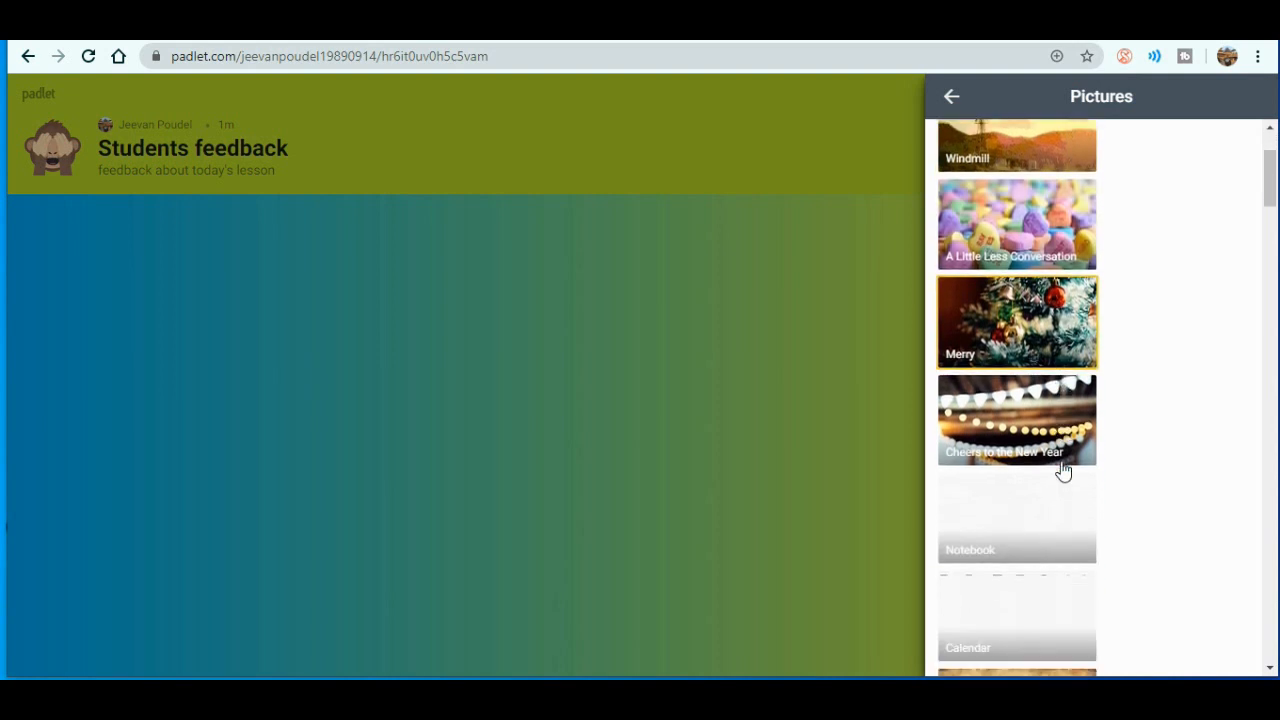
scroll(1063, 470, down, 1)
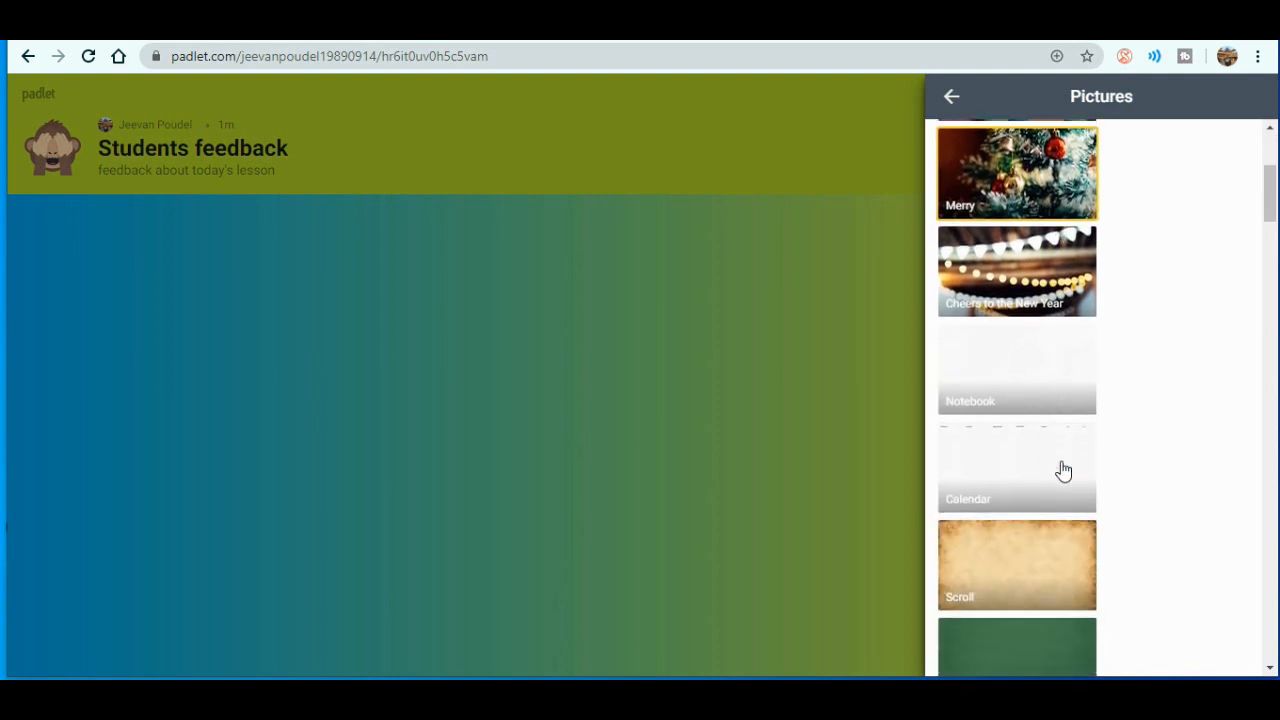
scroll(1063, 470, up, 4)
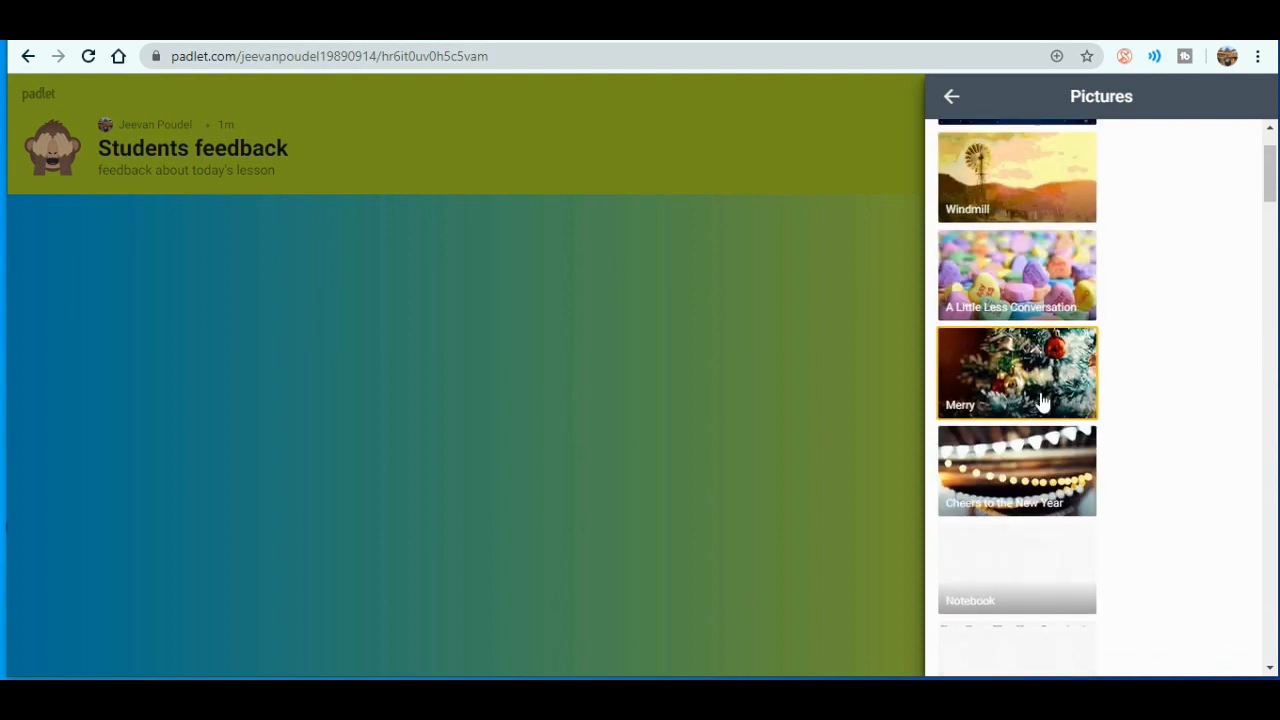
click(1042, 400)
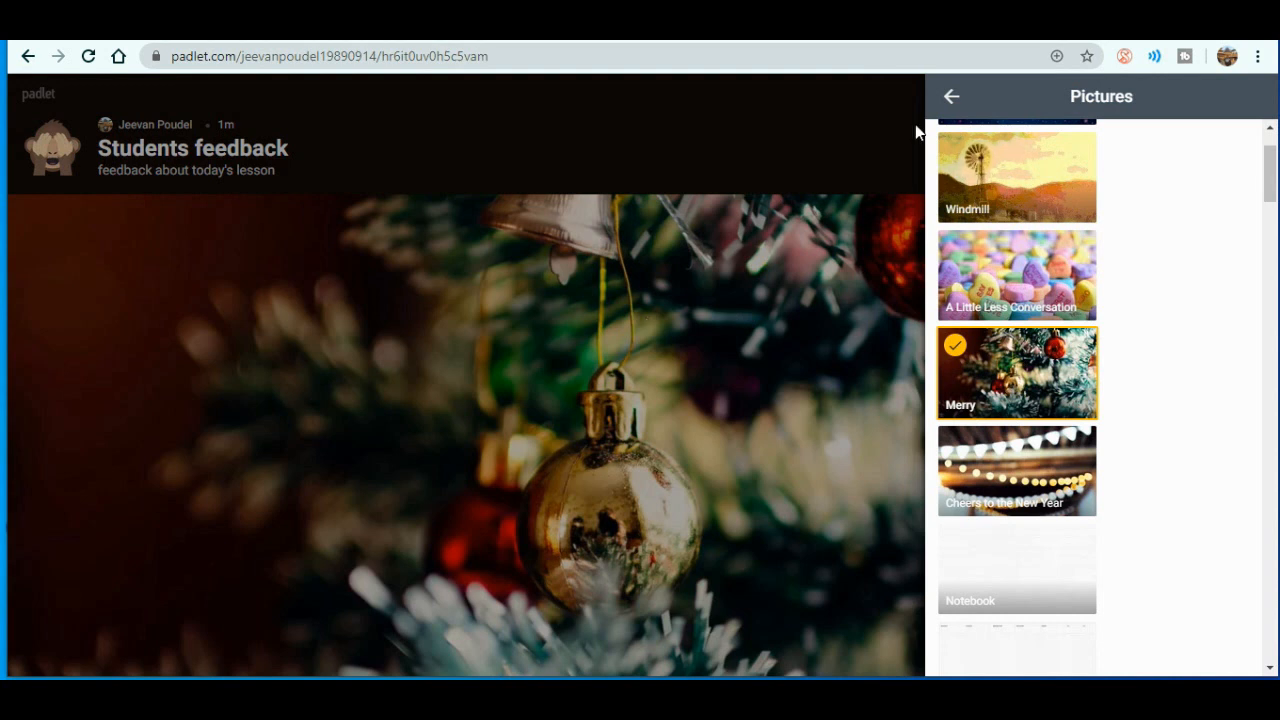
click(951, 97)
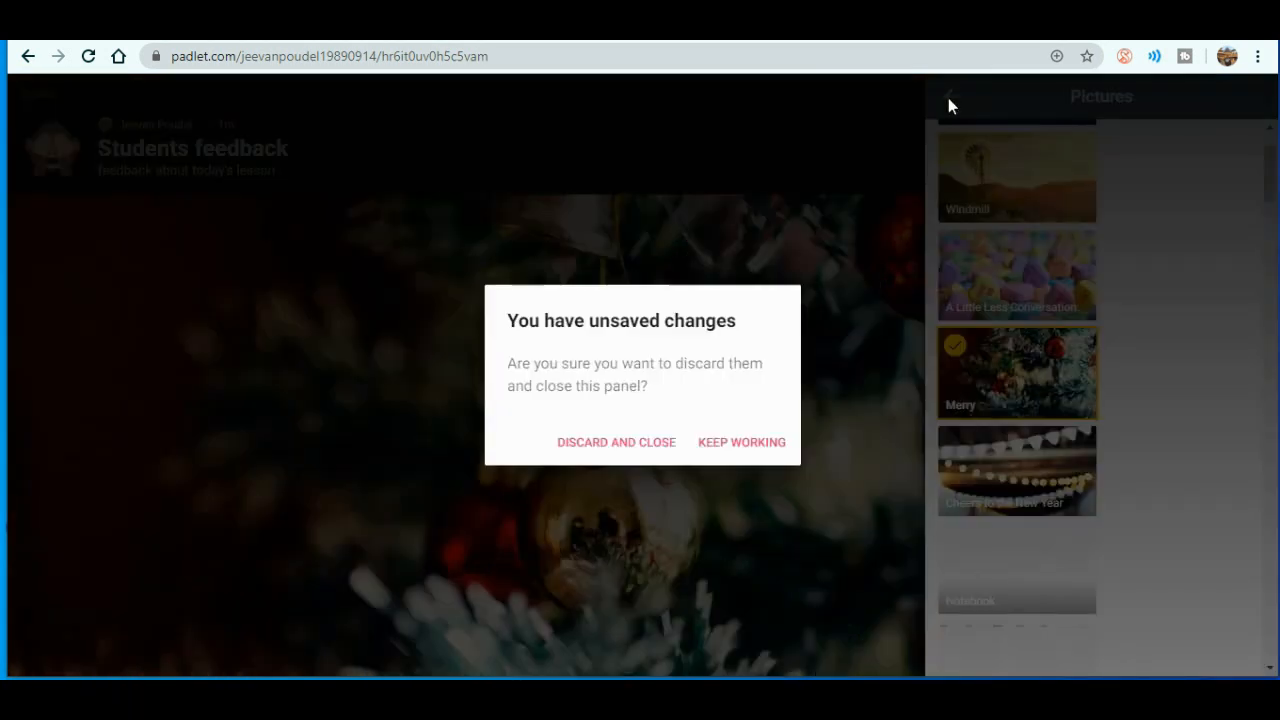
click(727, 444)
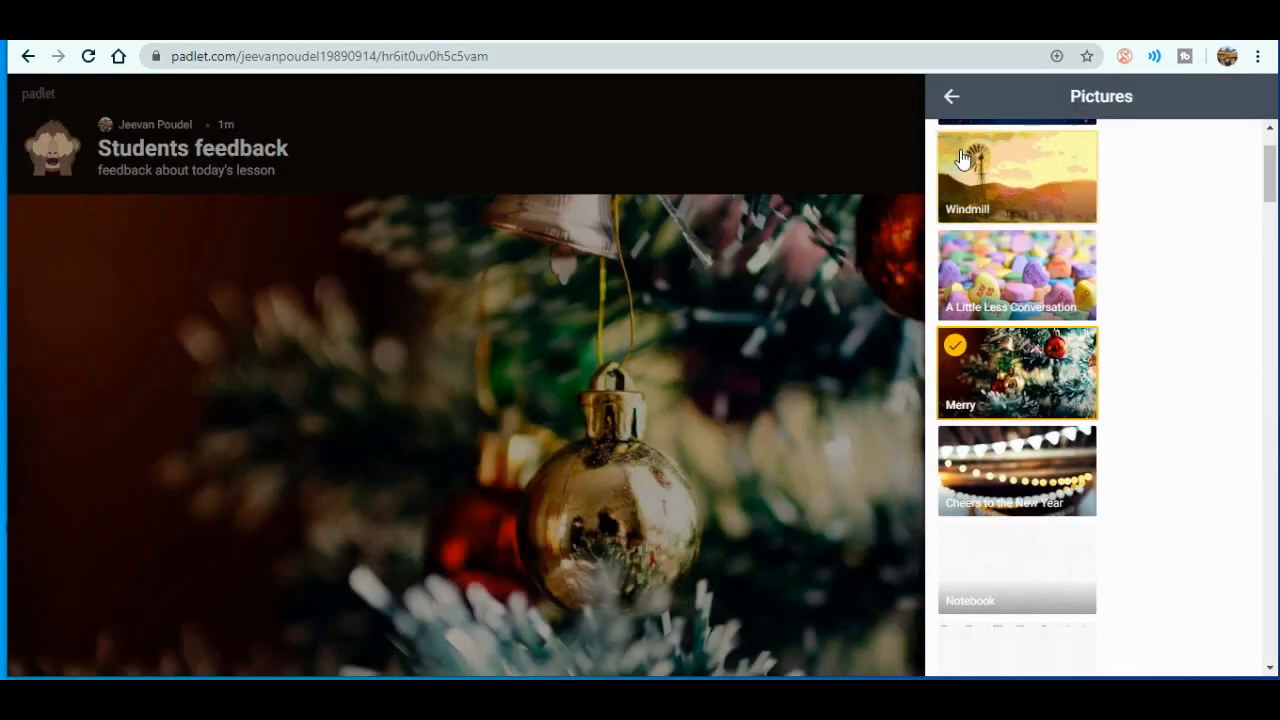
click(951, 100)
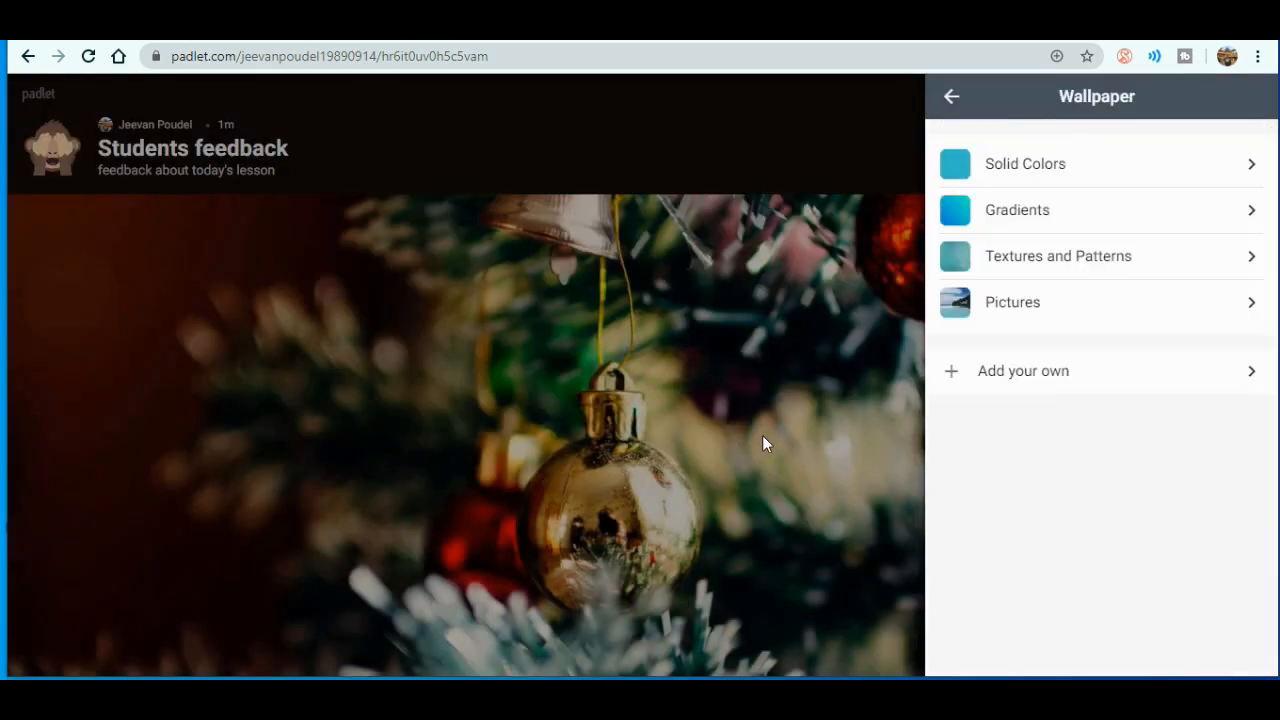
click(953, 98)
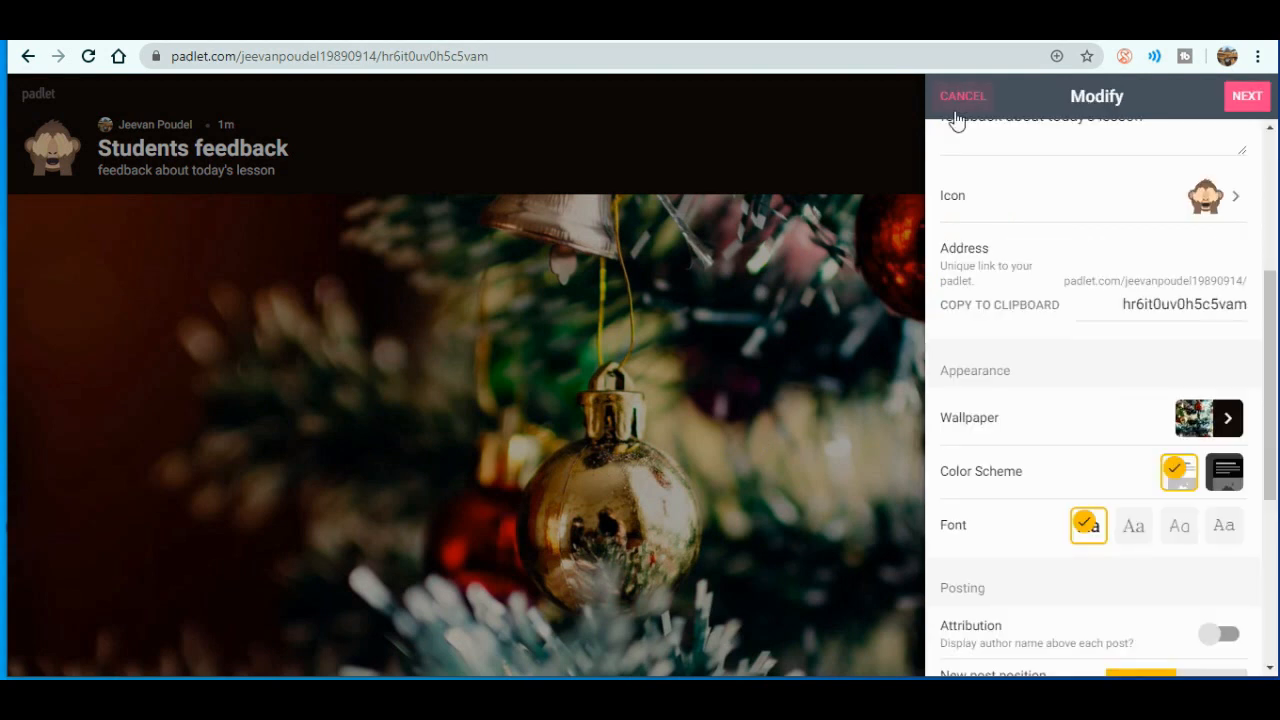
- Preview each of the four fonts on the padlet and reselect the first one
scroll(1040, 454, down, 2)
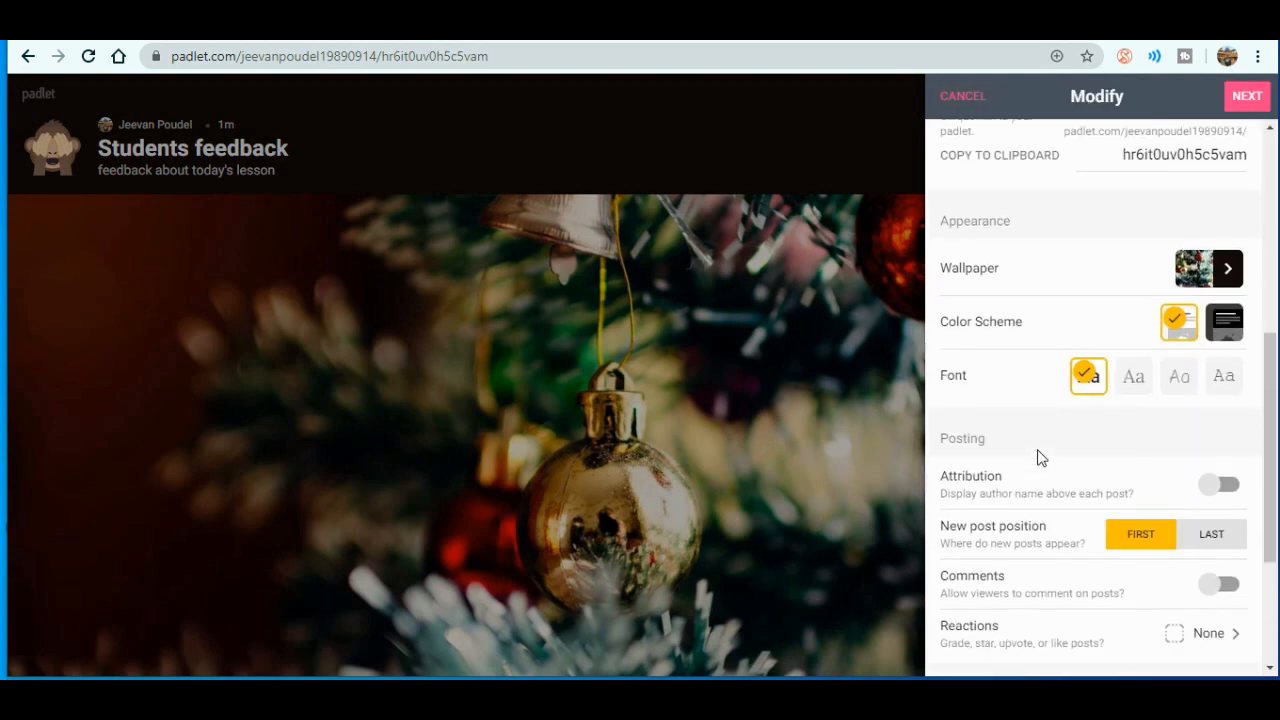
click(1133, 376)
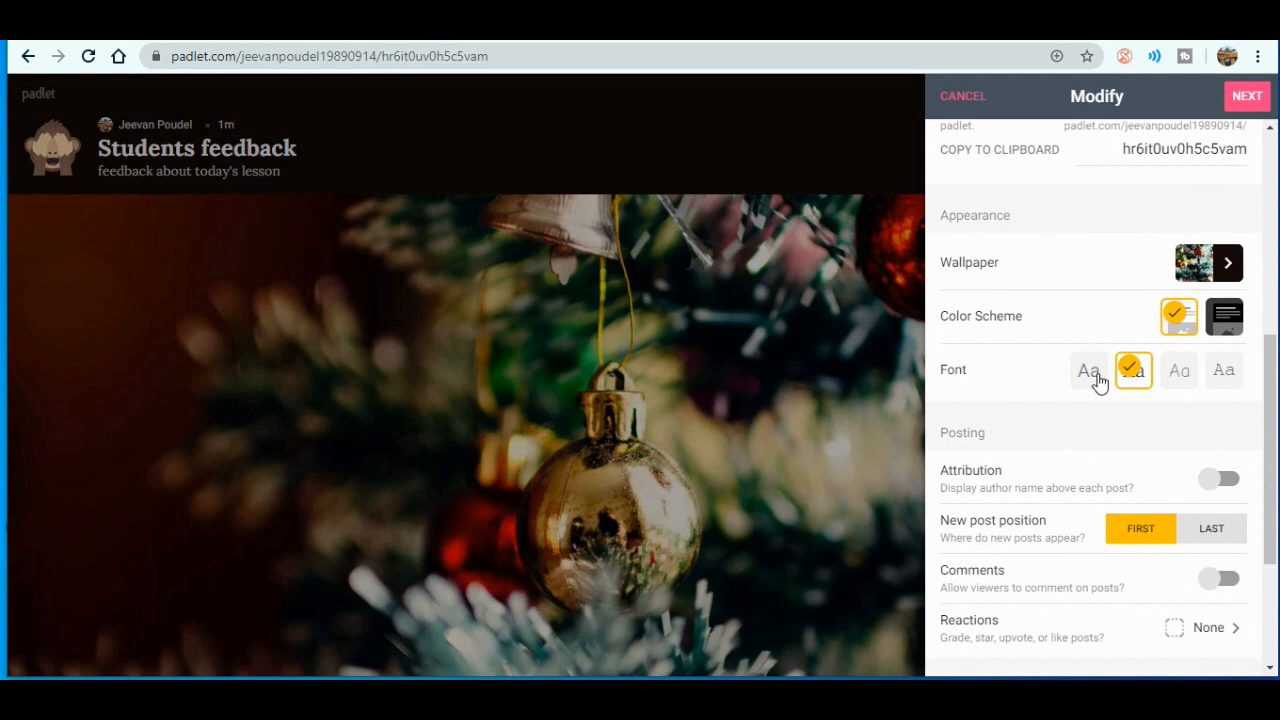
click(1099, 382)
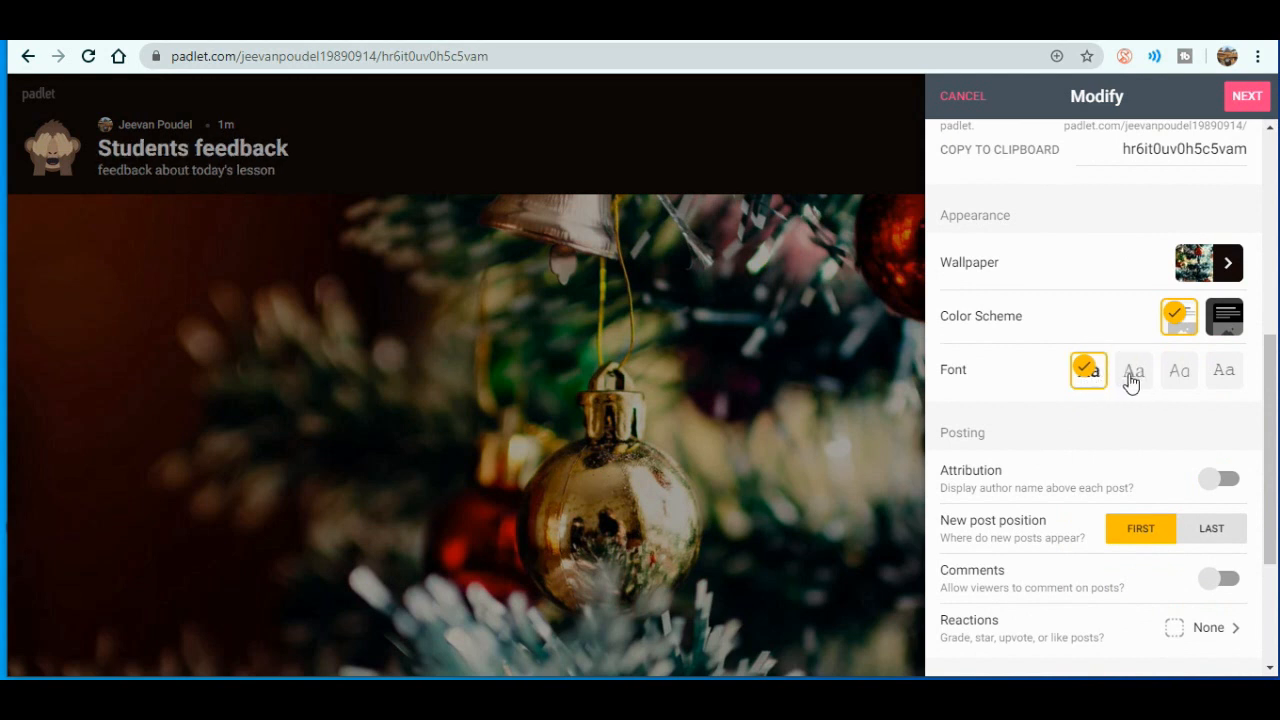
click(1131, 380)
click(1176, 380)
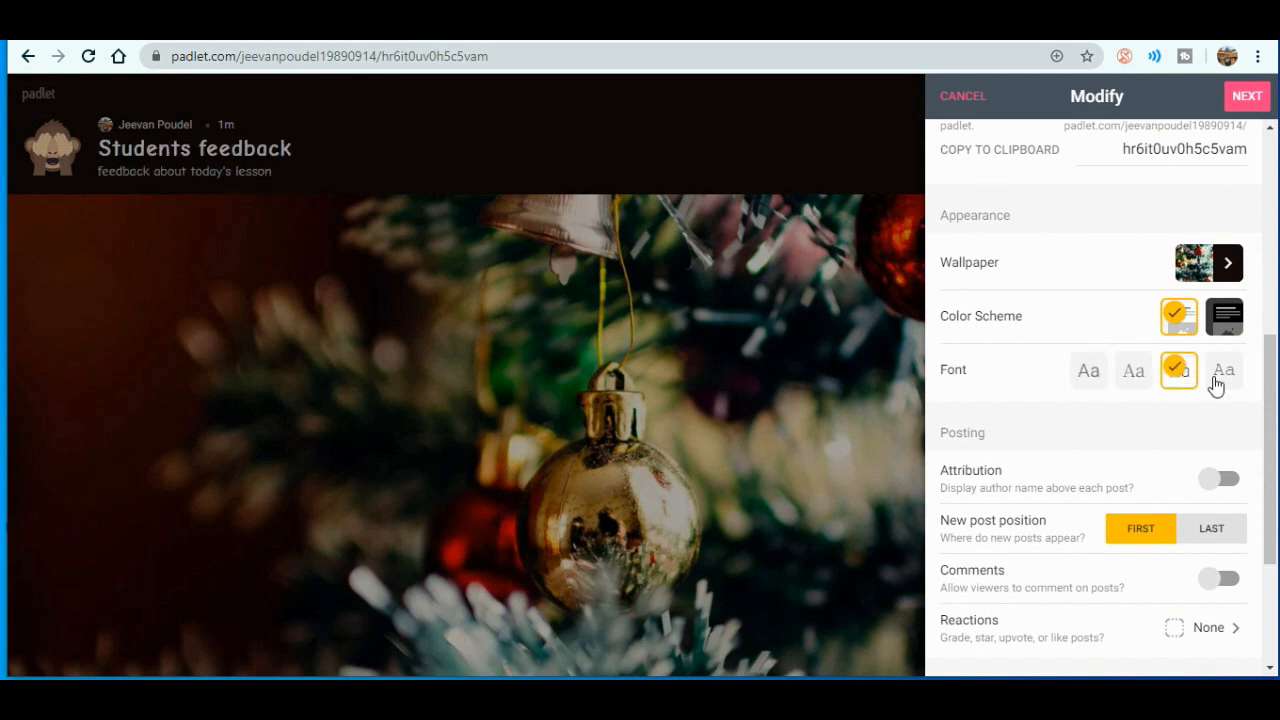
click(1216, 382)
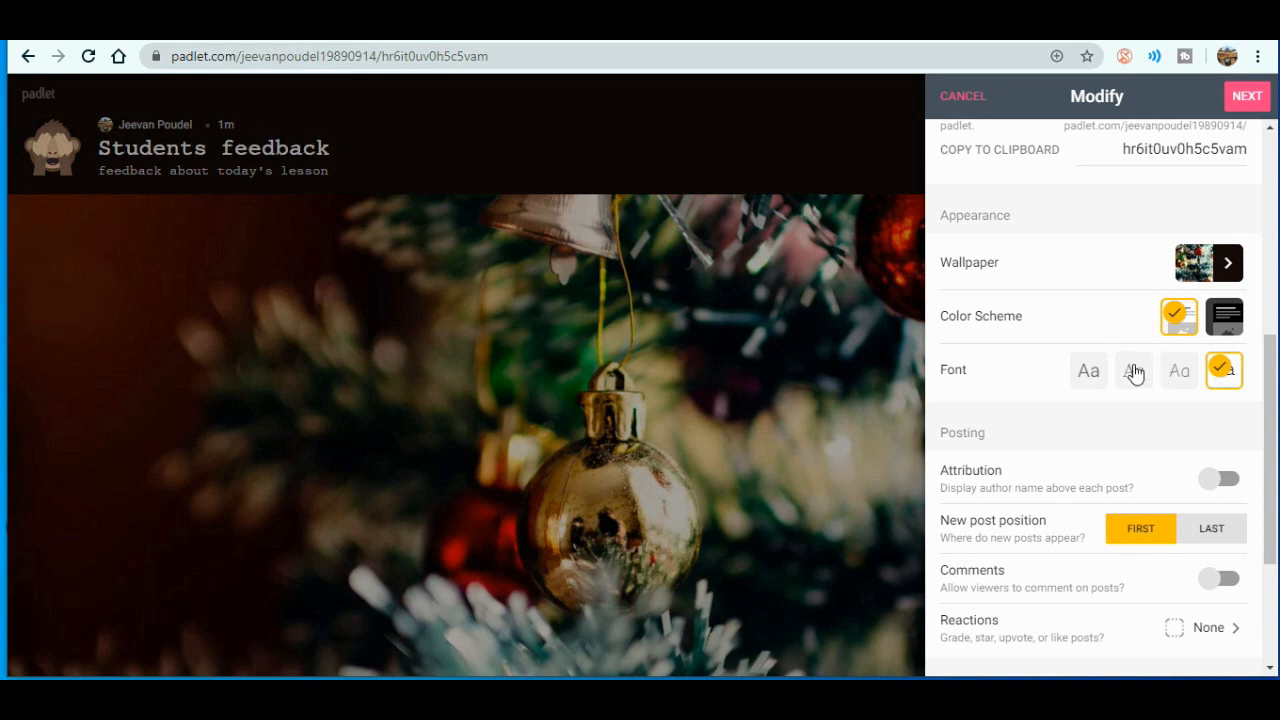
click(1093, 372)
- Turn comments on posts on and back off in the posting settings
scroll(1085, 452, down, 3)
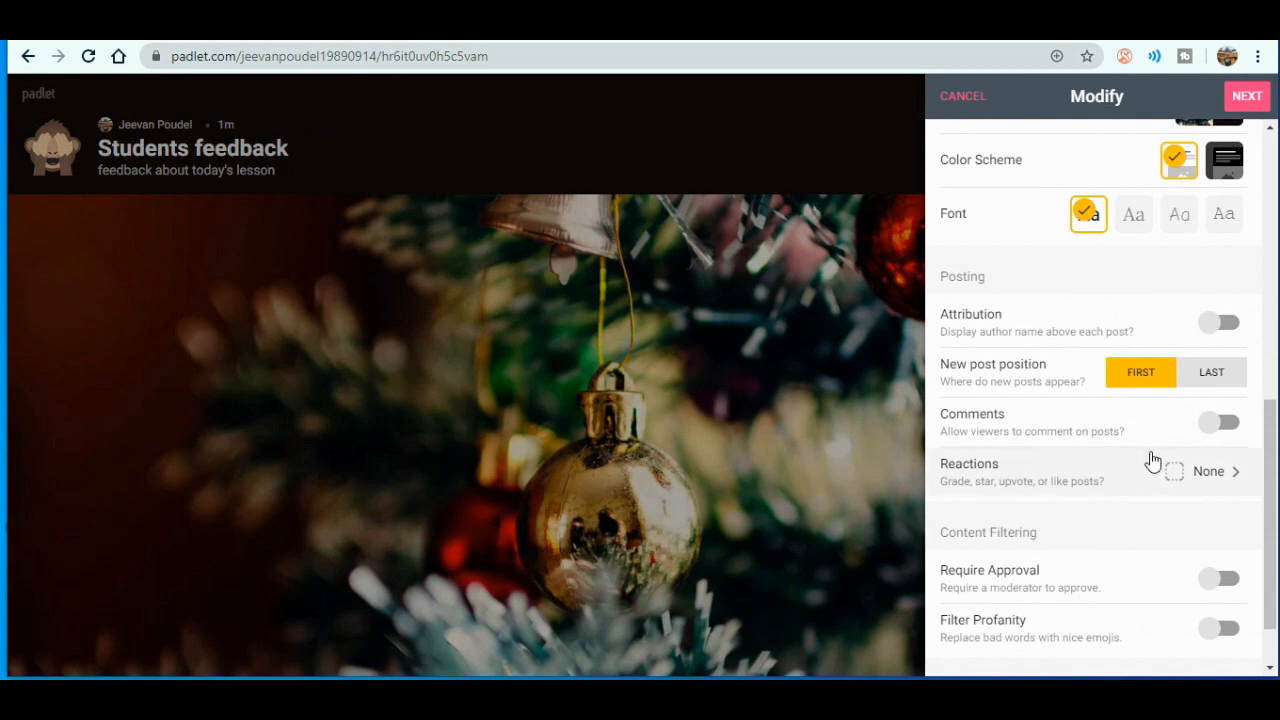
click(1212, 434)
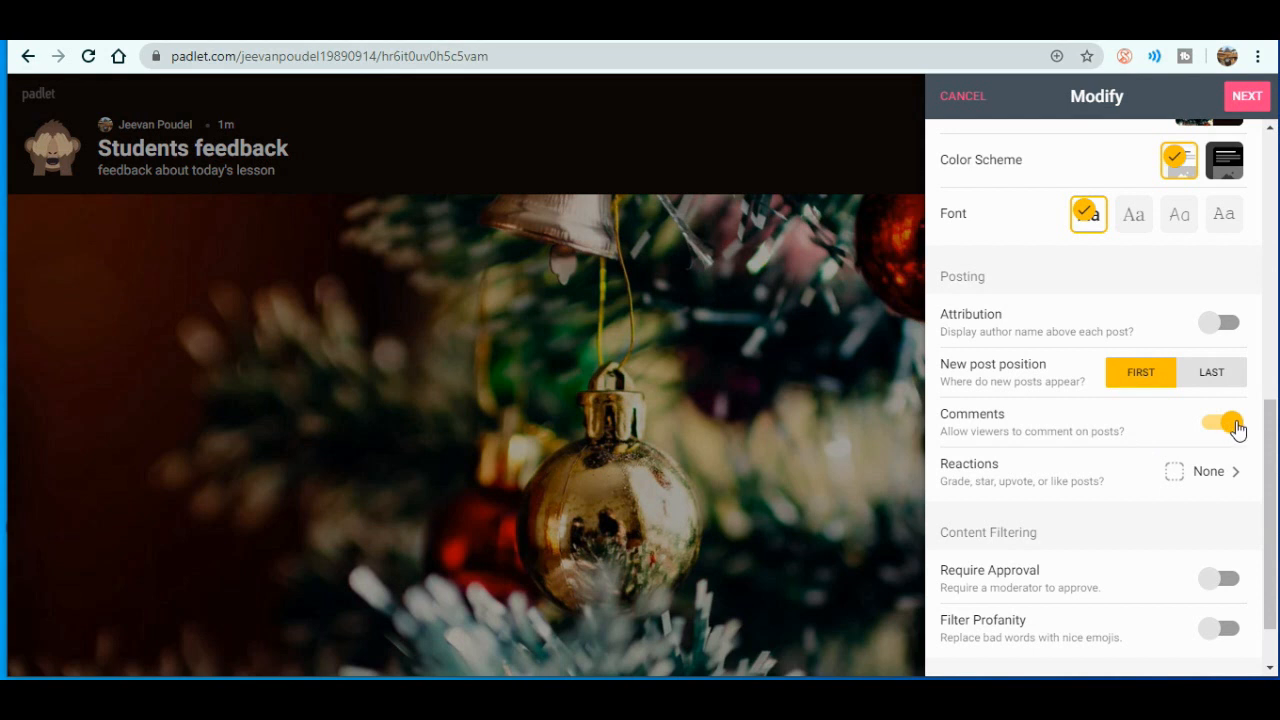
click(1236, 427)
- Turn on Filter Profanity in the padlet's content filtering settings
scroll(1230, 450, down, 2)
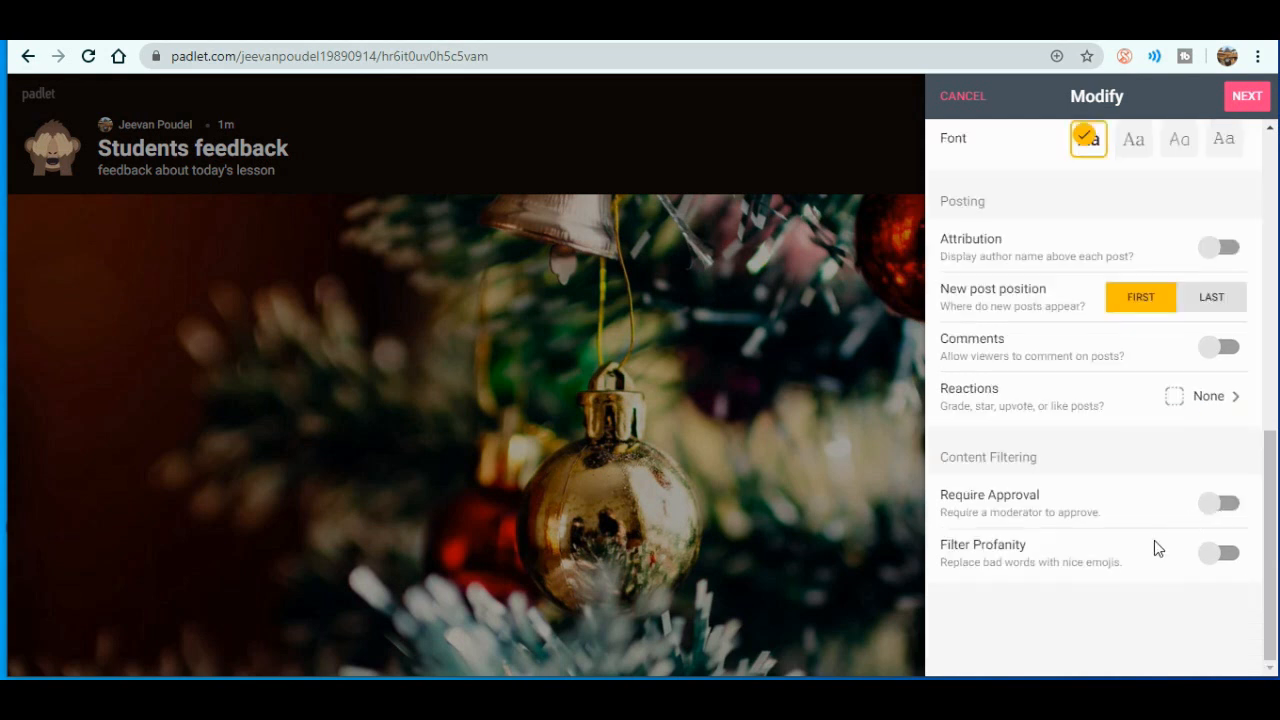
click(1217, 560)
scroll(1123, 437, up, 2)
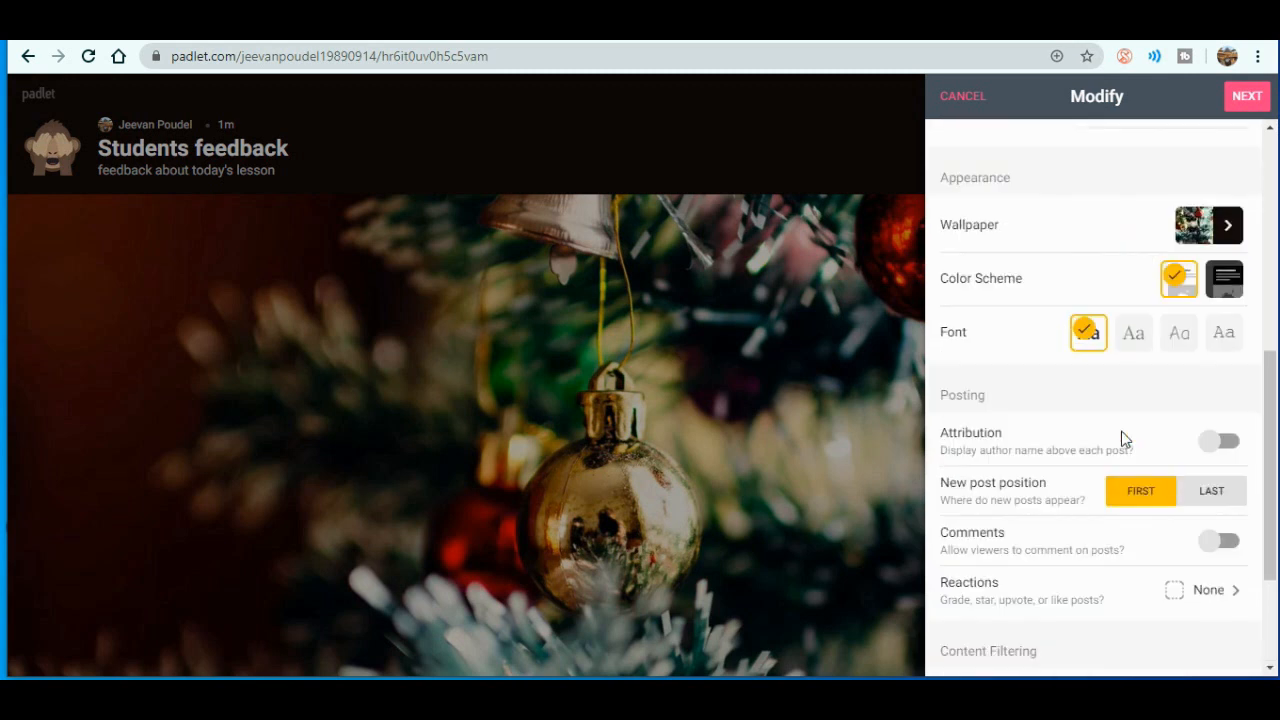
- Finish the padlet setup, start posting and select the padlet's web address
click(1248, 96)
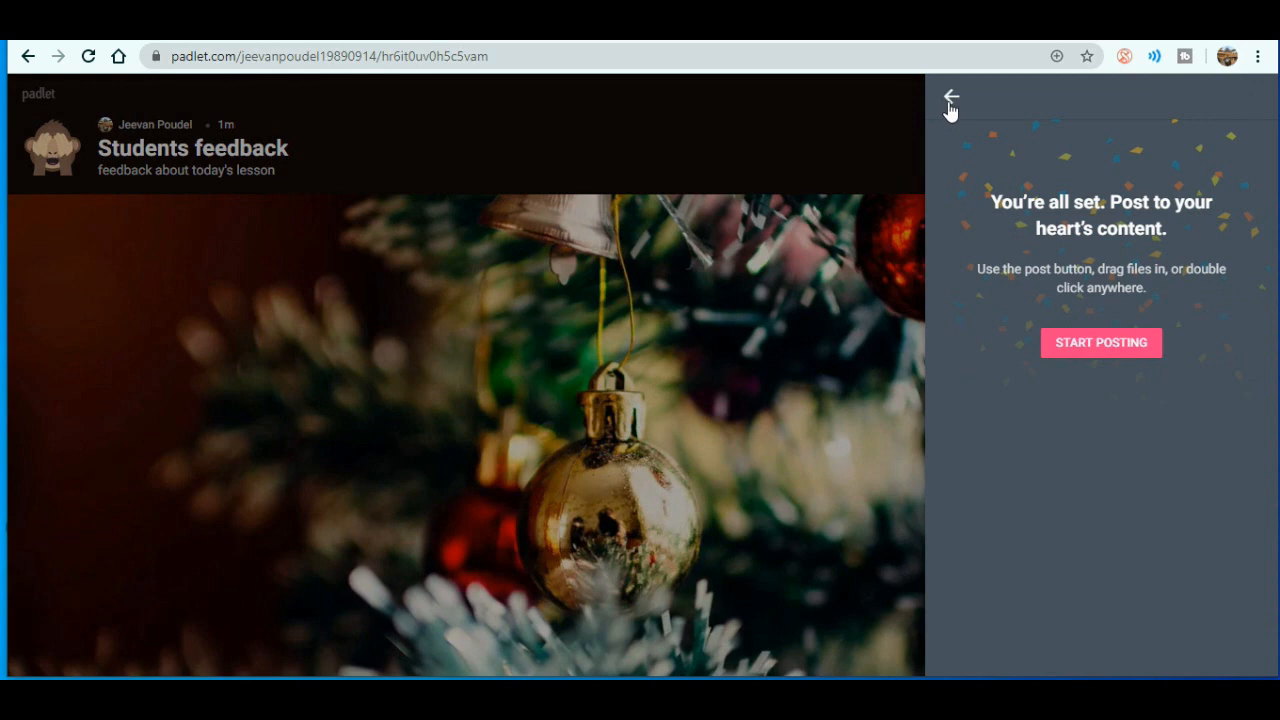
click(1074, 348)
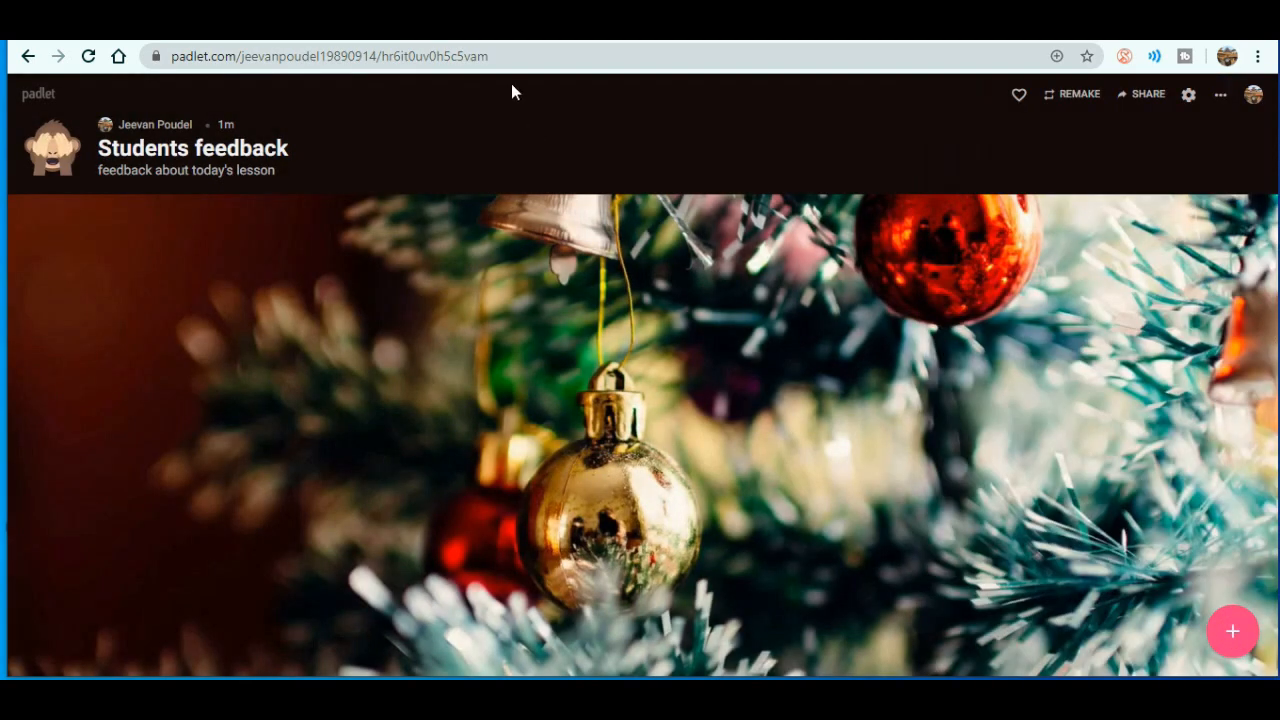
click(489, 56)
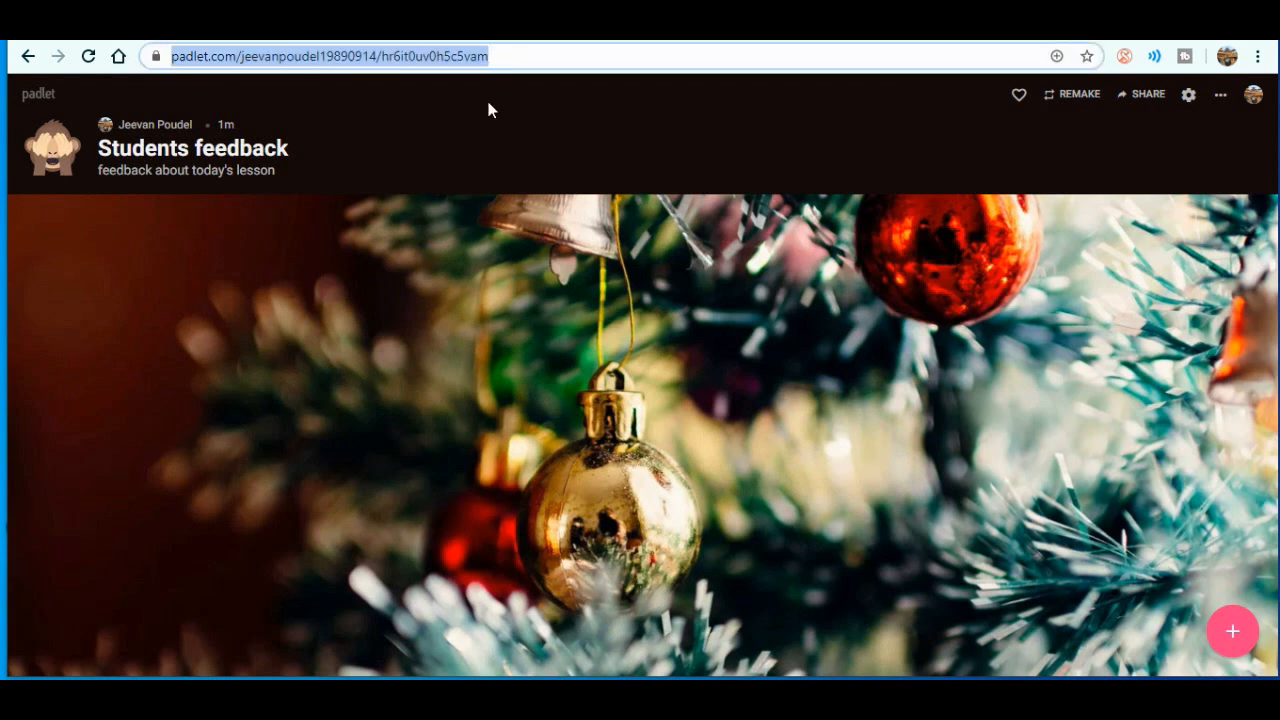
- Add a post titled with the educator's name, reading "I had lots of fun and love the quiz parts that you have done in today's class."
click(1235, 636)
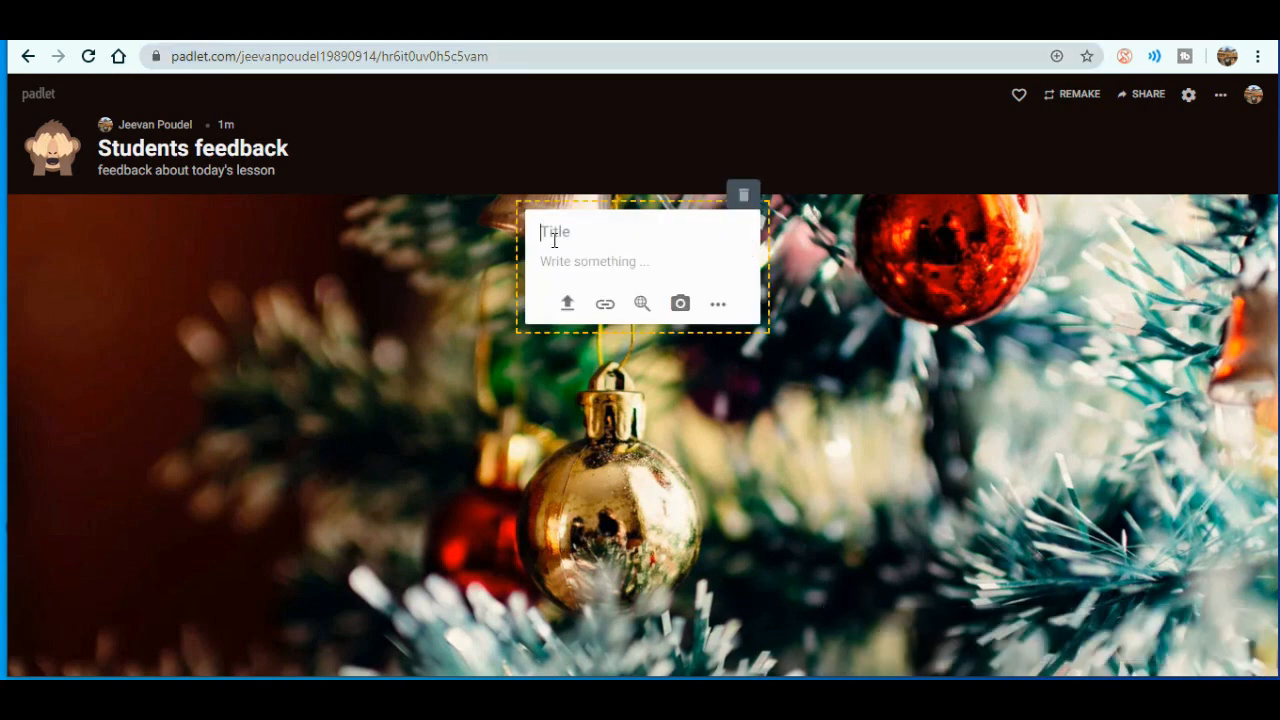
text(Educator Jeevan)
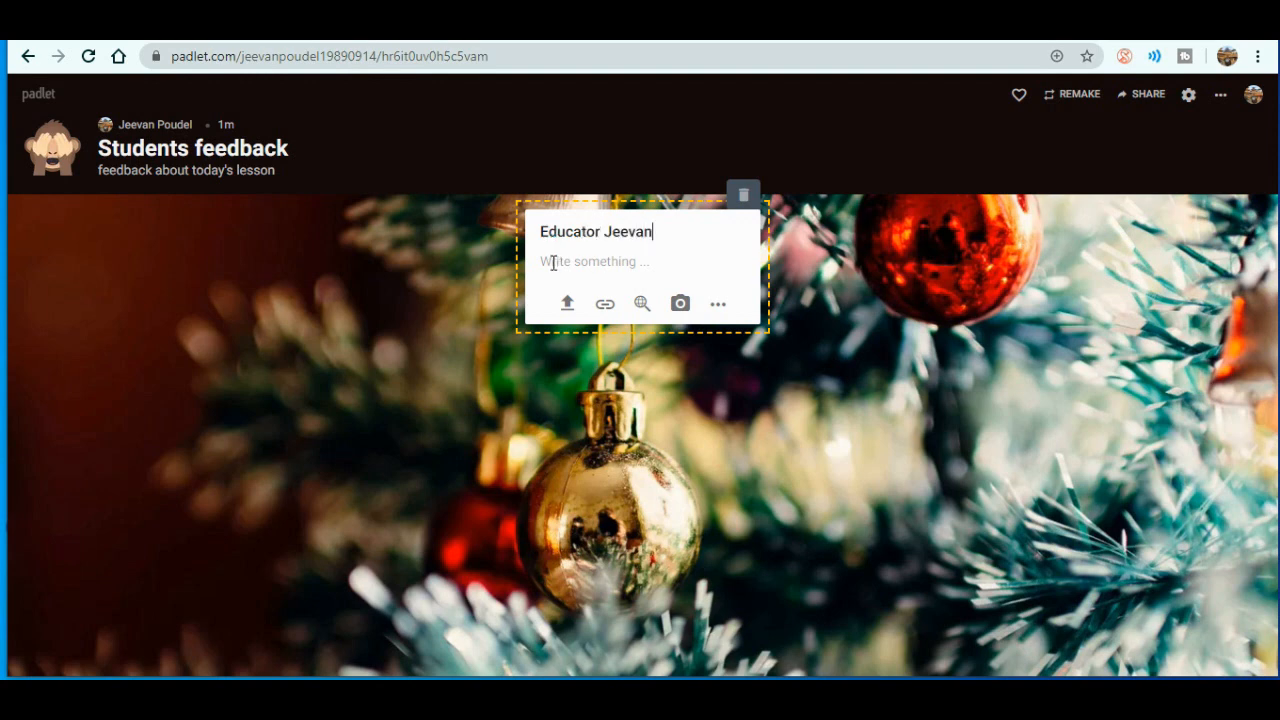
click(553, 263)
text(I had lots of fun and lo)
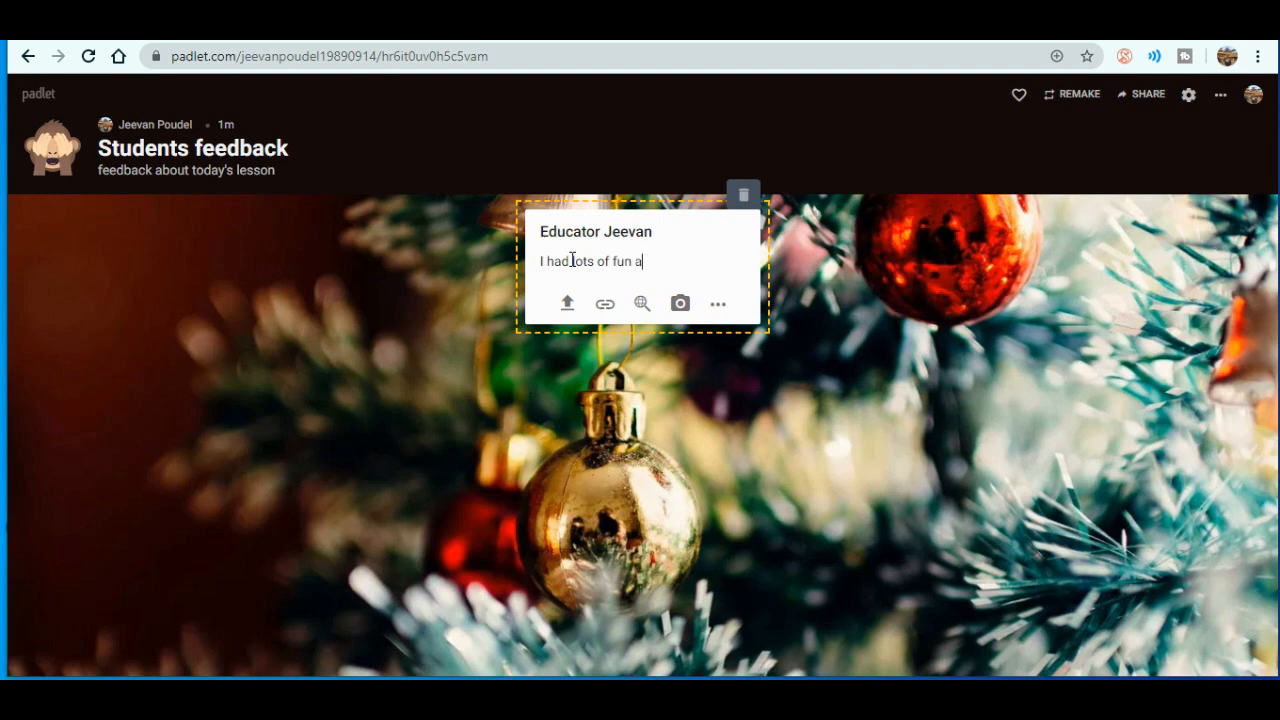
text(ve the quiz parts)
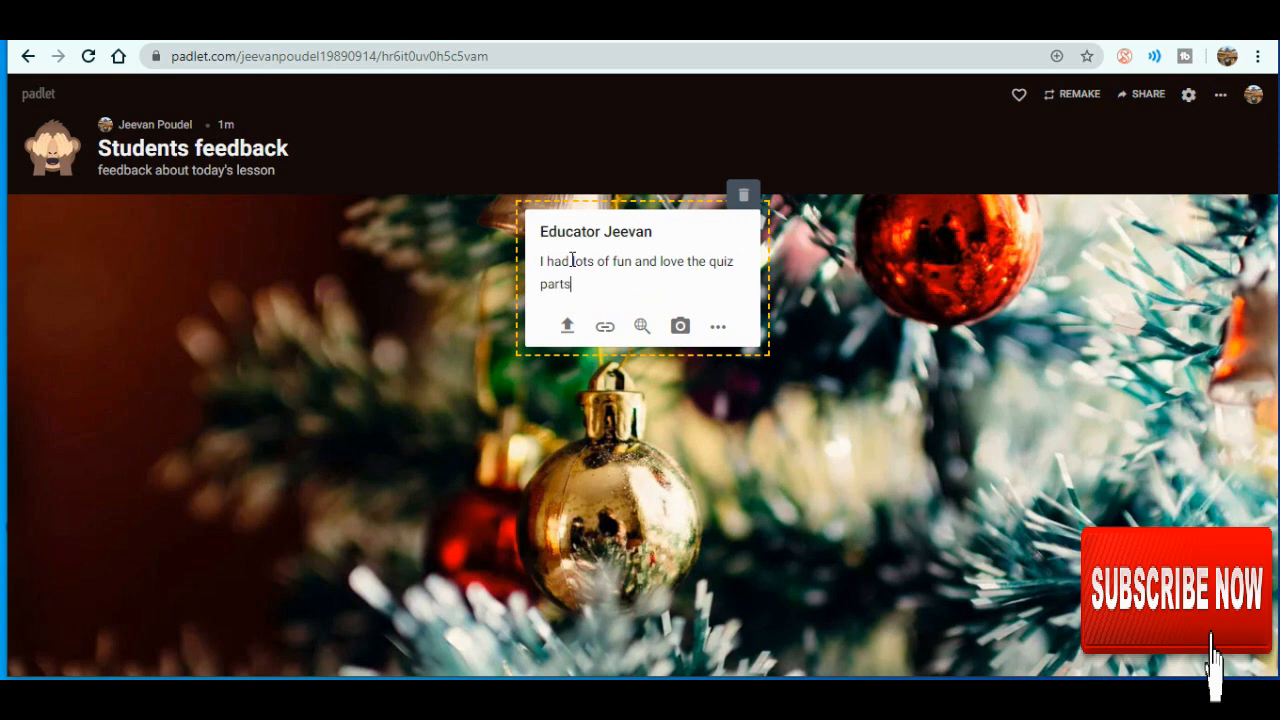
text( that you have don)
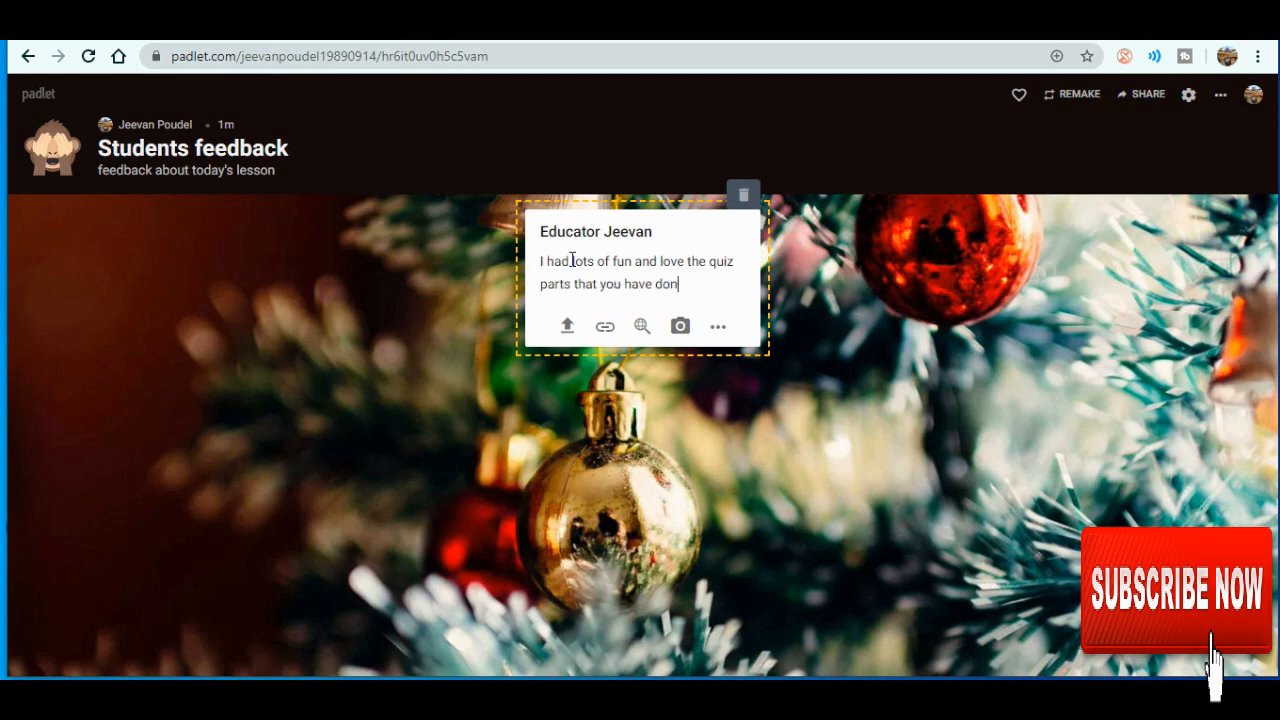
text(e in today's class.)
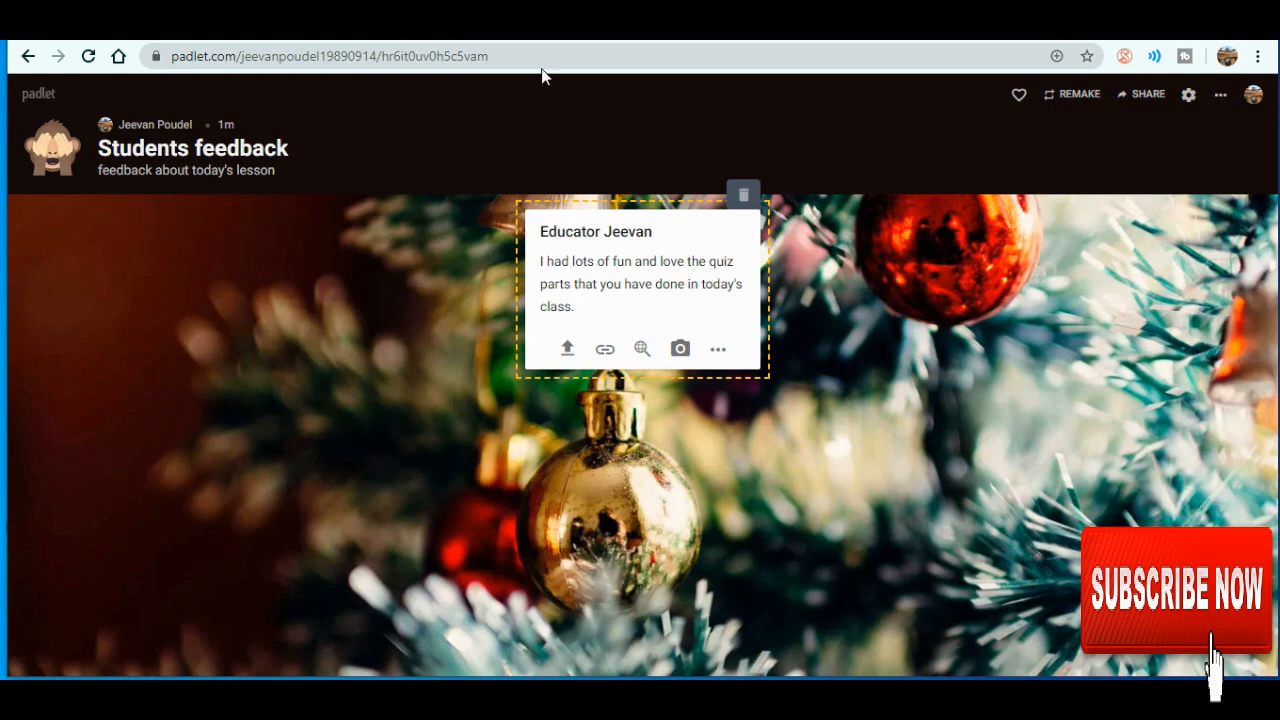
click(512, 60)
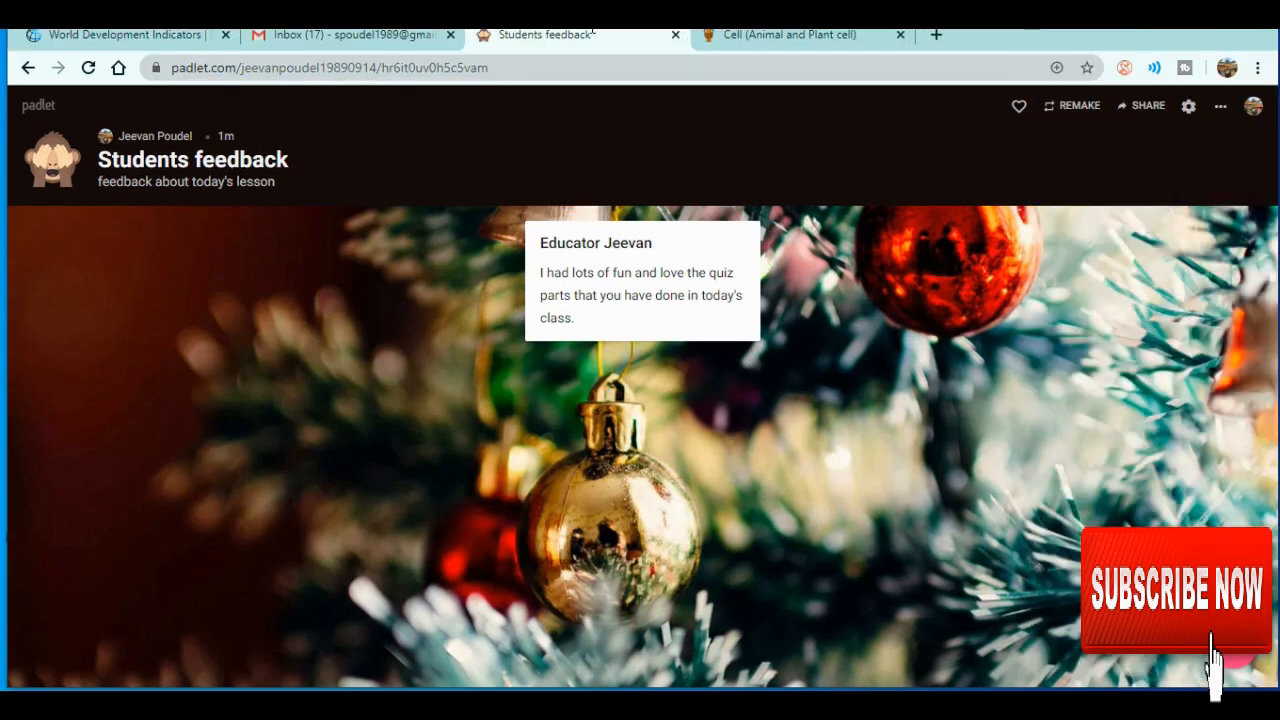
- Copy the padlet's link to the clipboard from its sharing options and close them
click(500, 66)
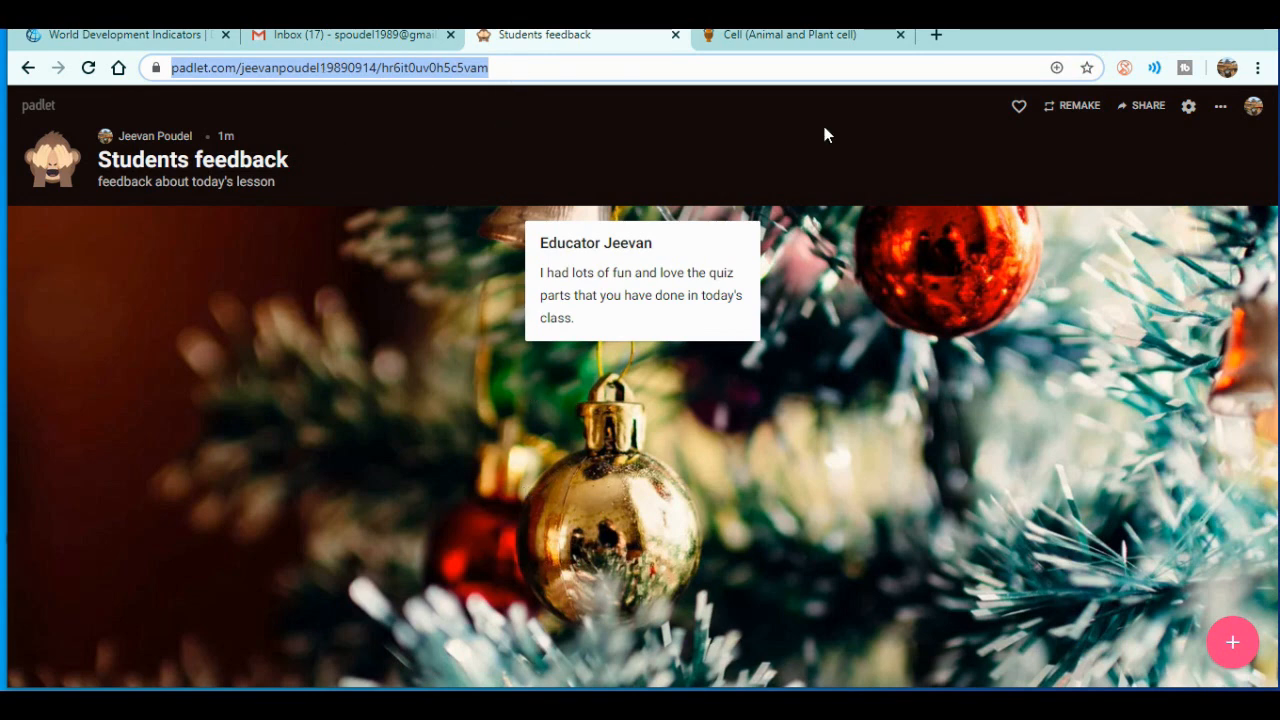
click(1145, 106)
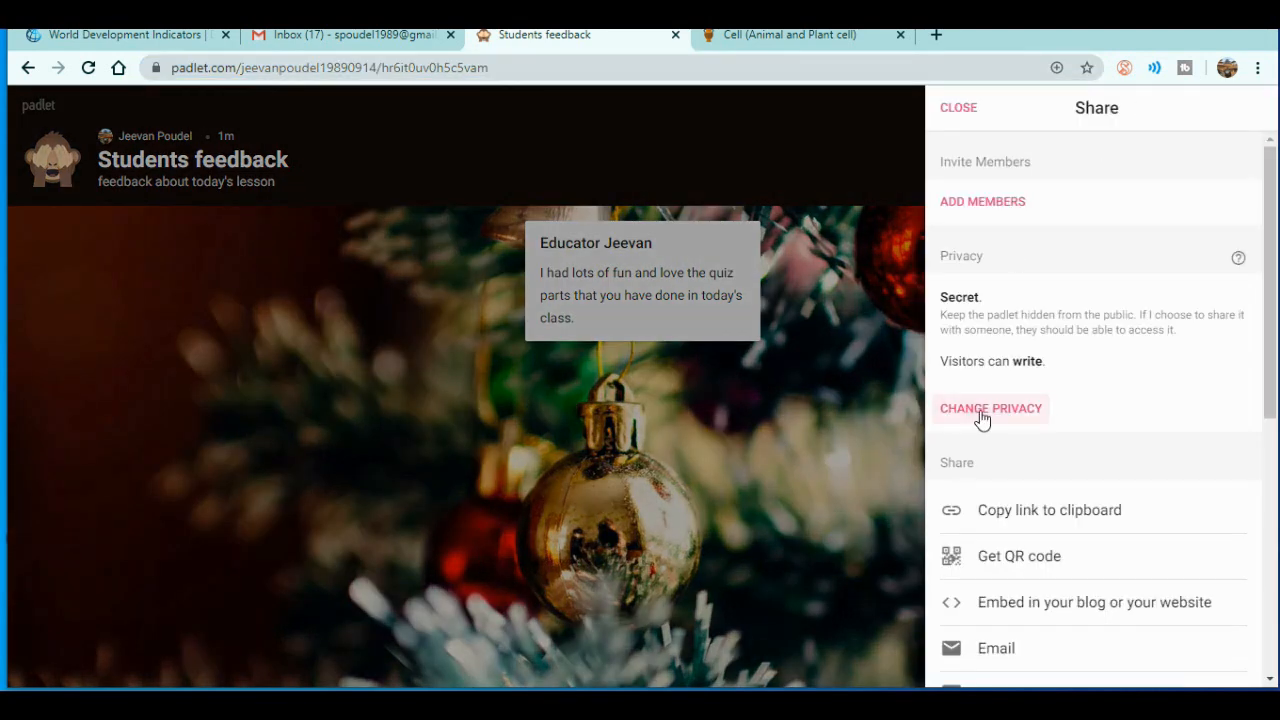
click(988, 512)
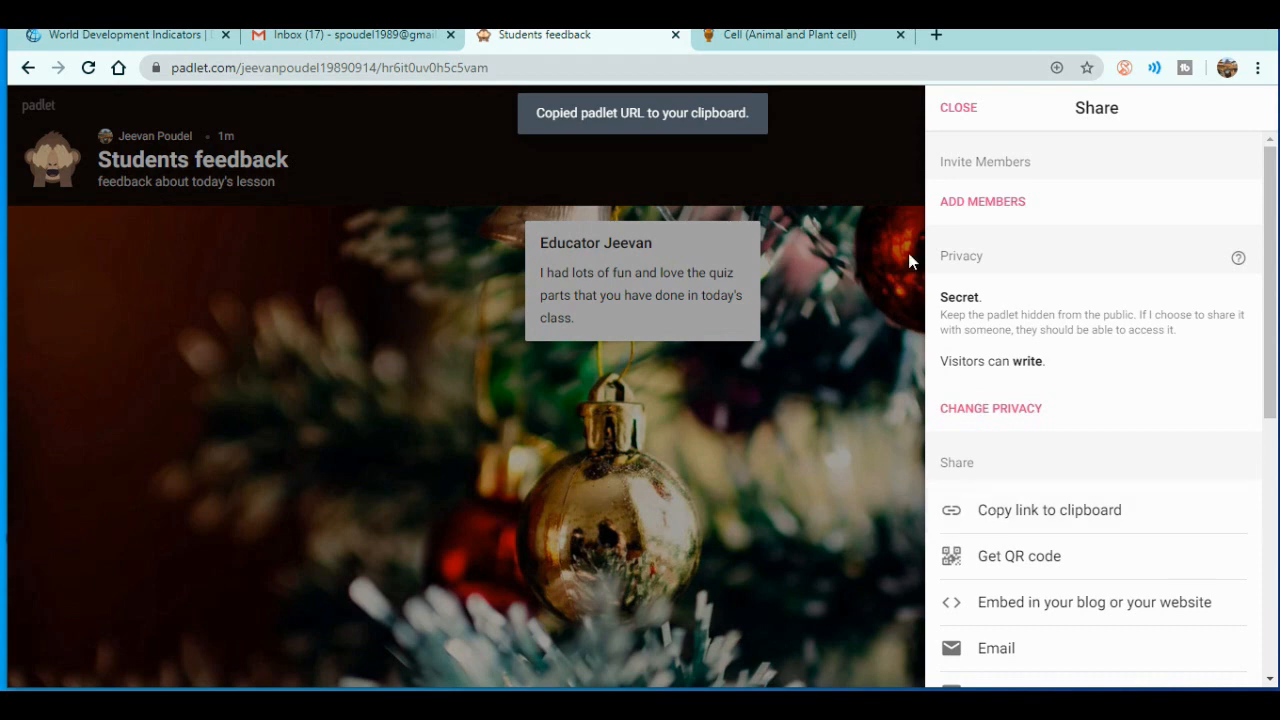
click(956, 108)
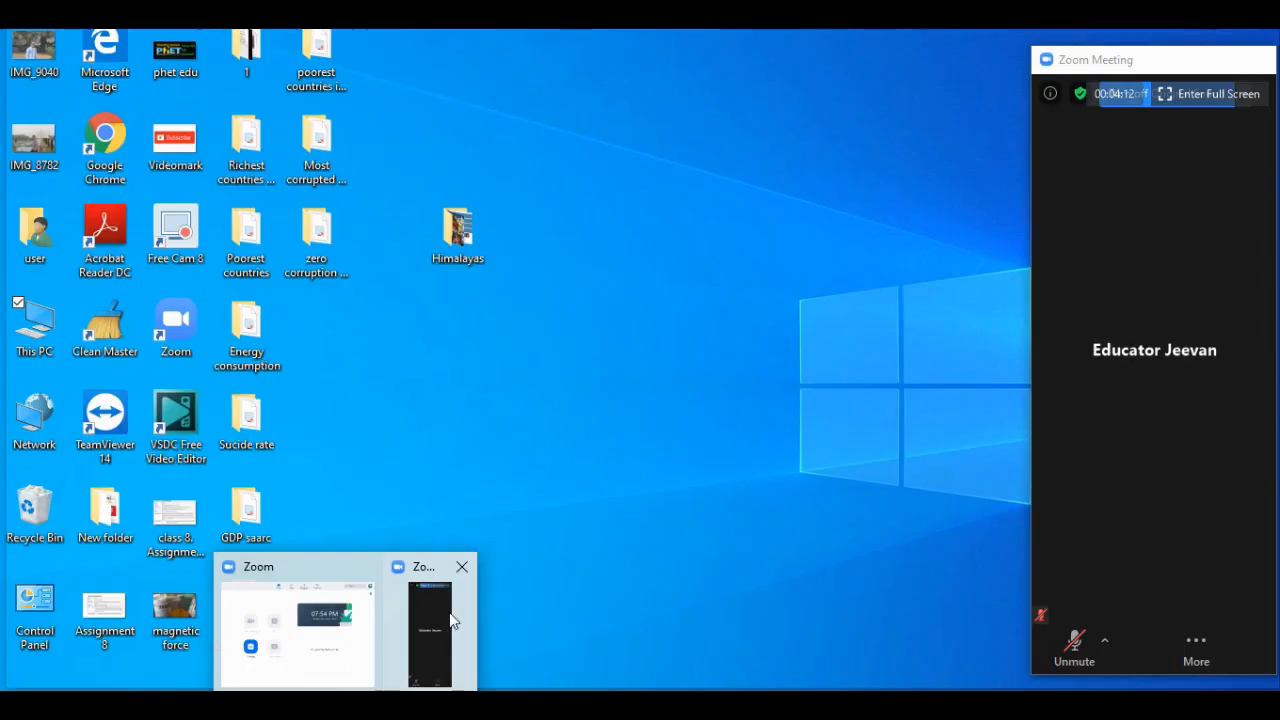
- Switch to the Zoom meeting, maximise it and send the copied padlet link to everyone in the group chat
click(449, 617)
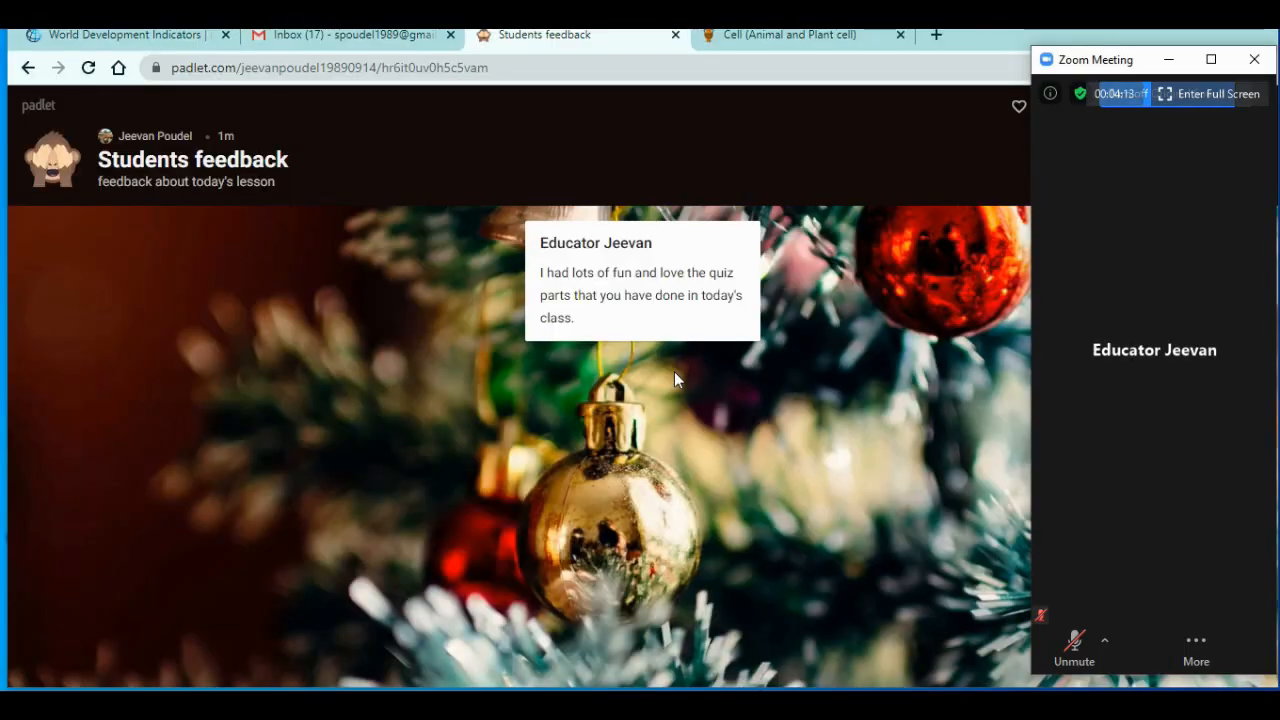
click(1211, 60)
click(613, 666)
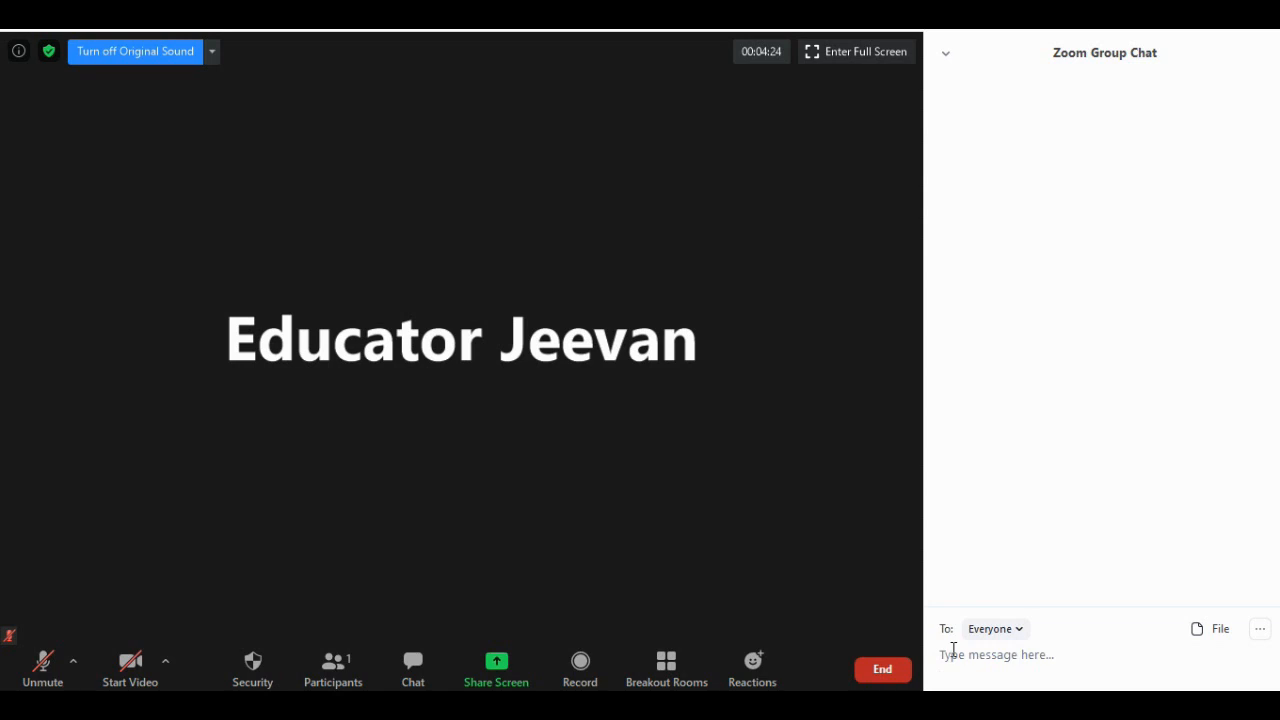
key(ctrl+v)
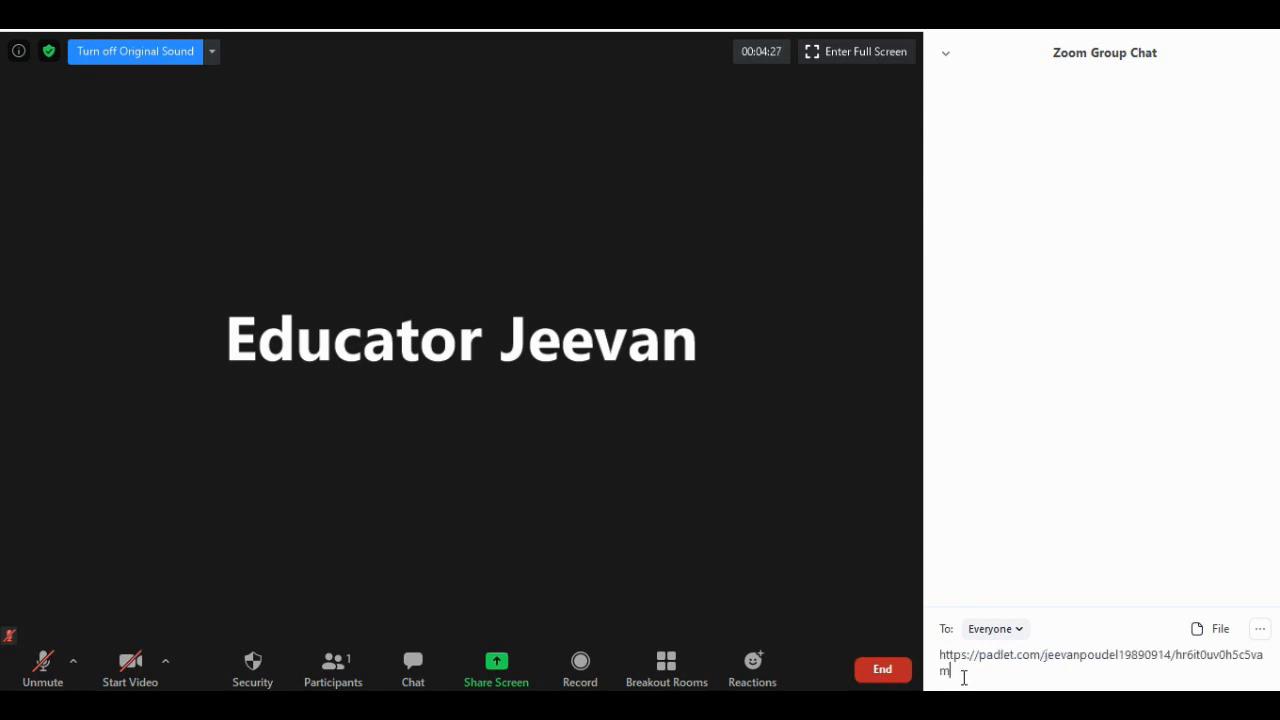
key(Return)
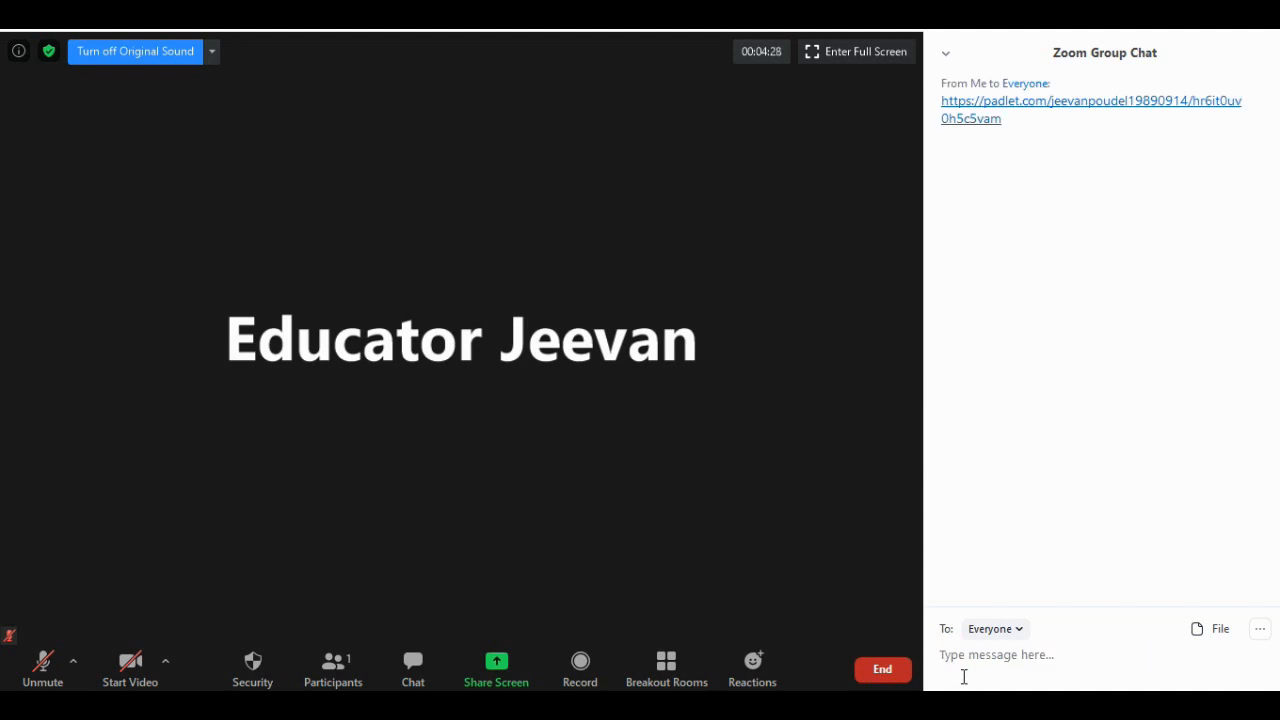
- Open the shared padlet link in Microsoft Edge as a visitor and add a post titled with the student's name
click(1020, 116)
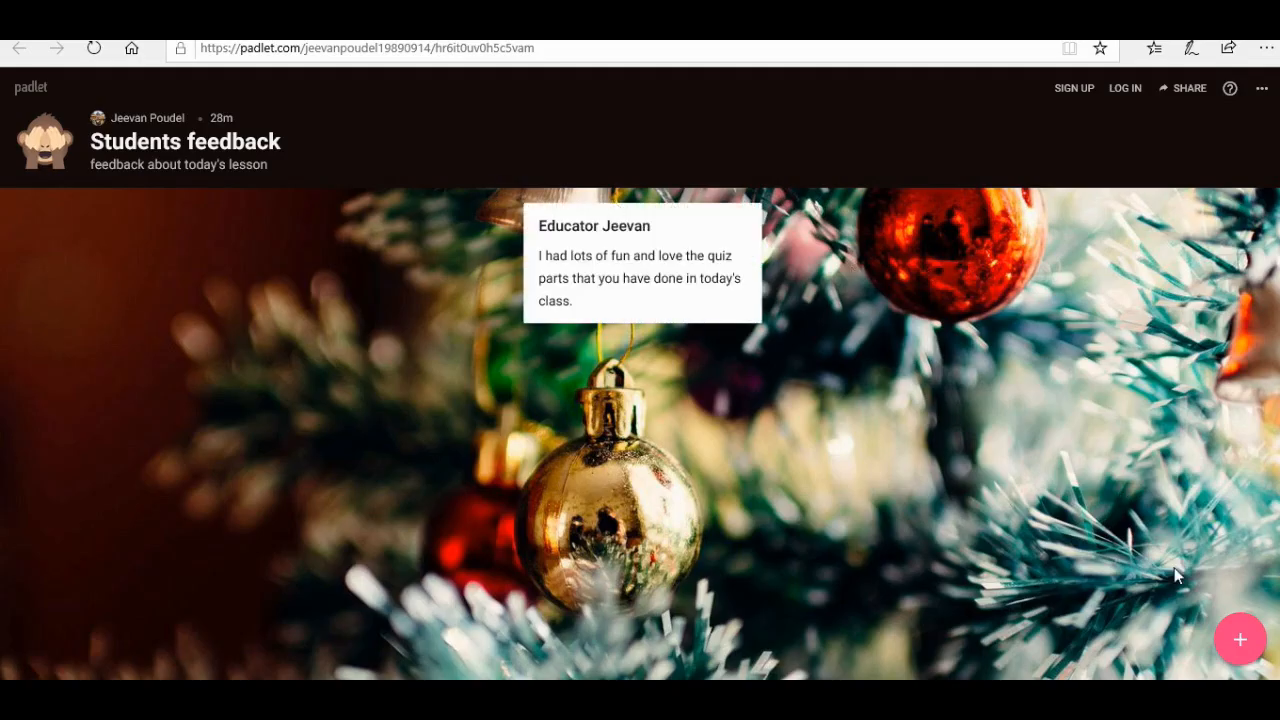
click(1238, 640)
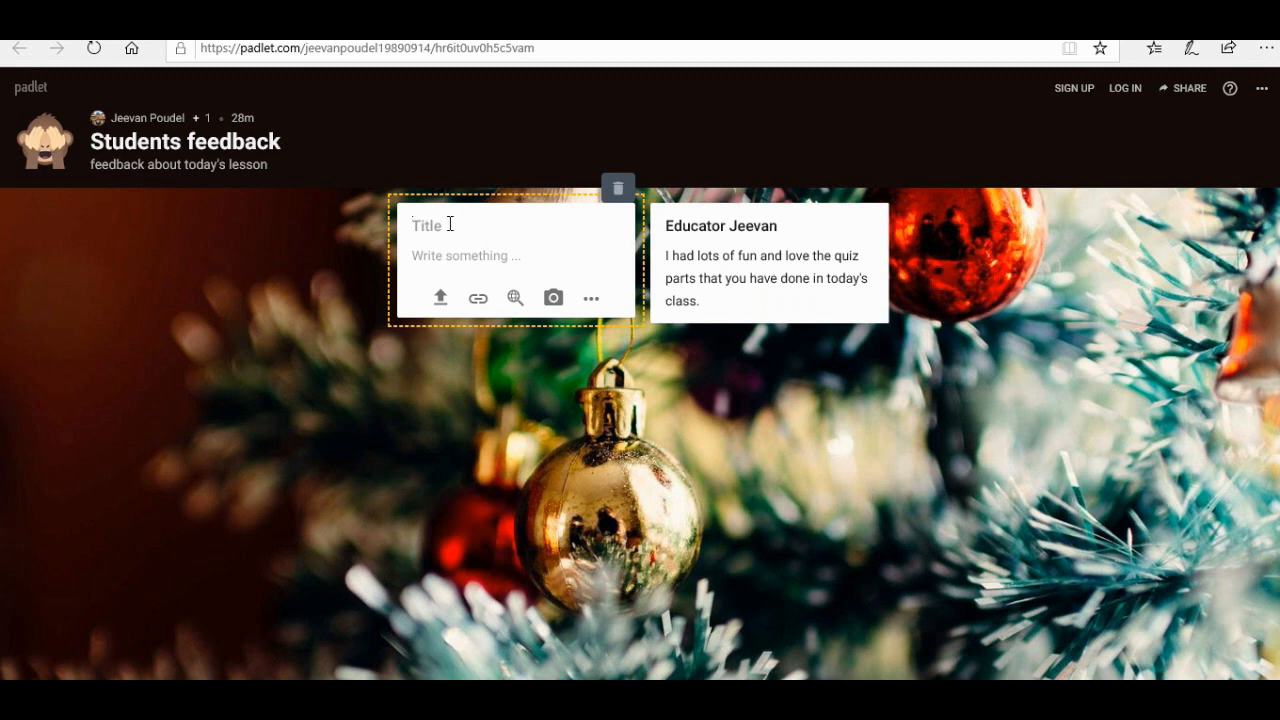
key(Escape)
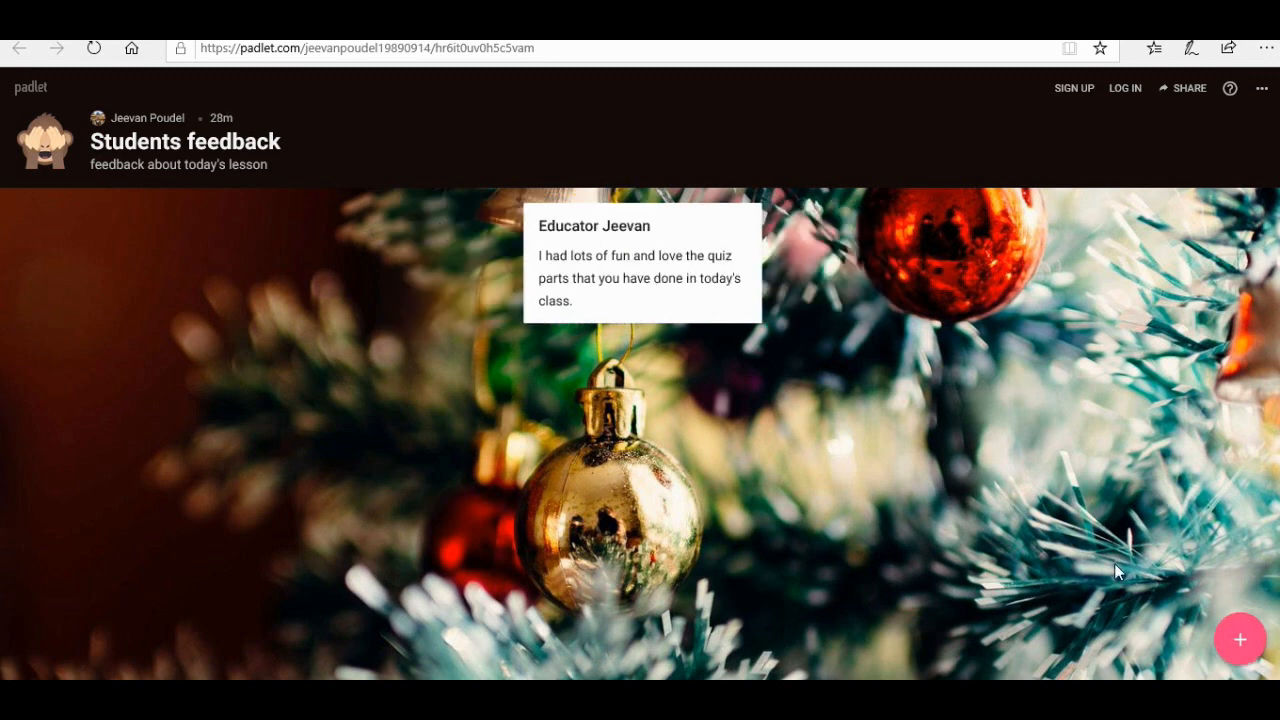
click(1245, 641)
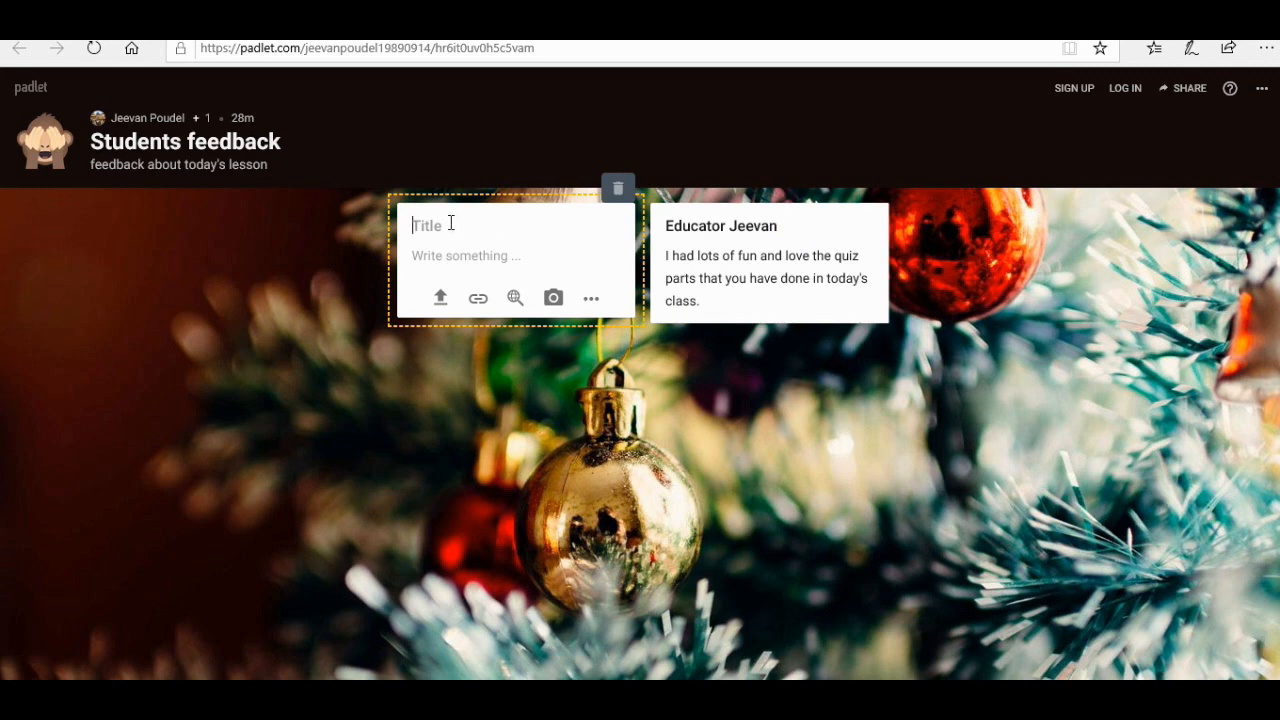
text(Jibbs)
click(433, 256)
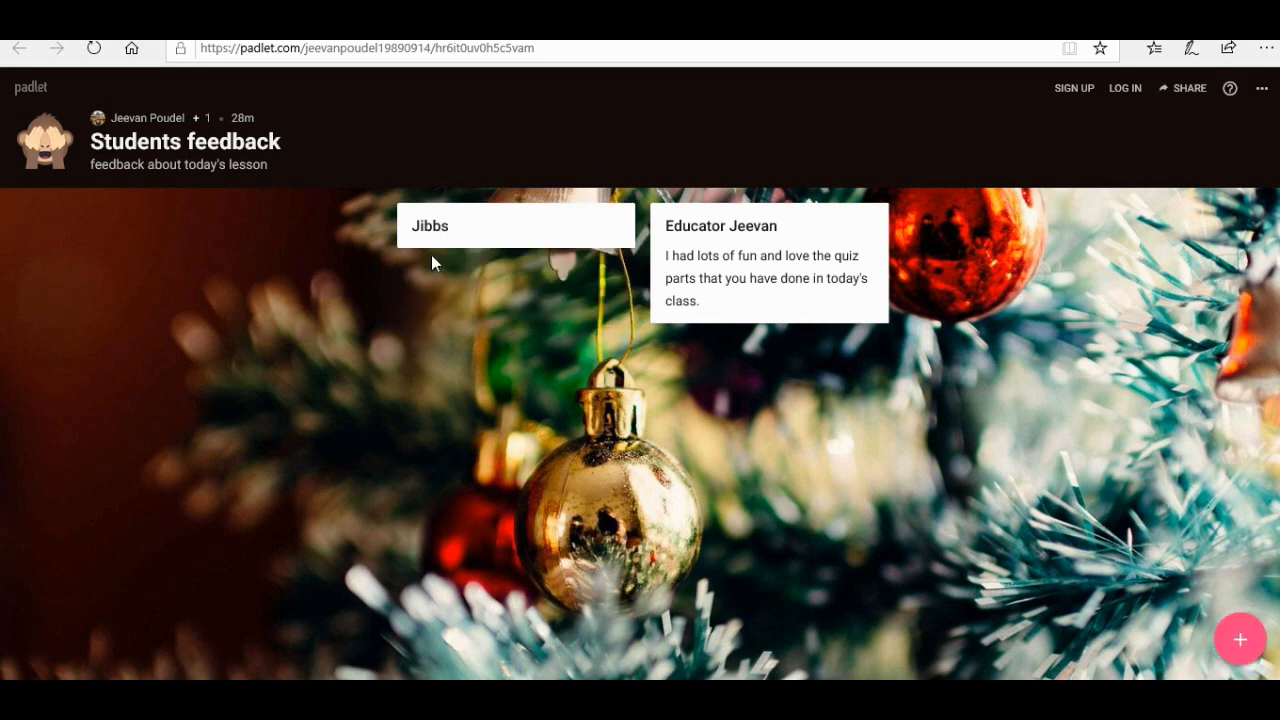
- Edit the student's post to read "I love today's class. It was more interactive and I learnt new things."
mouse_move(502, 242)
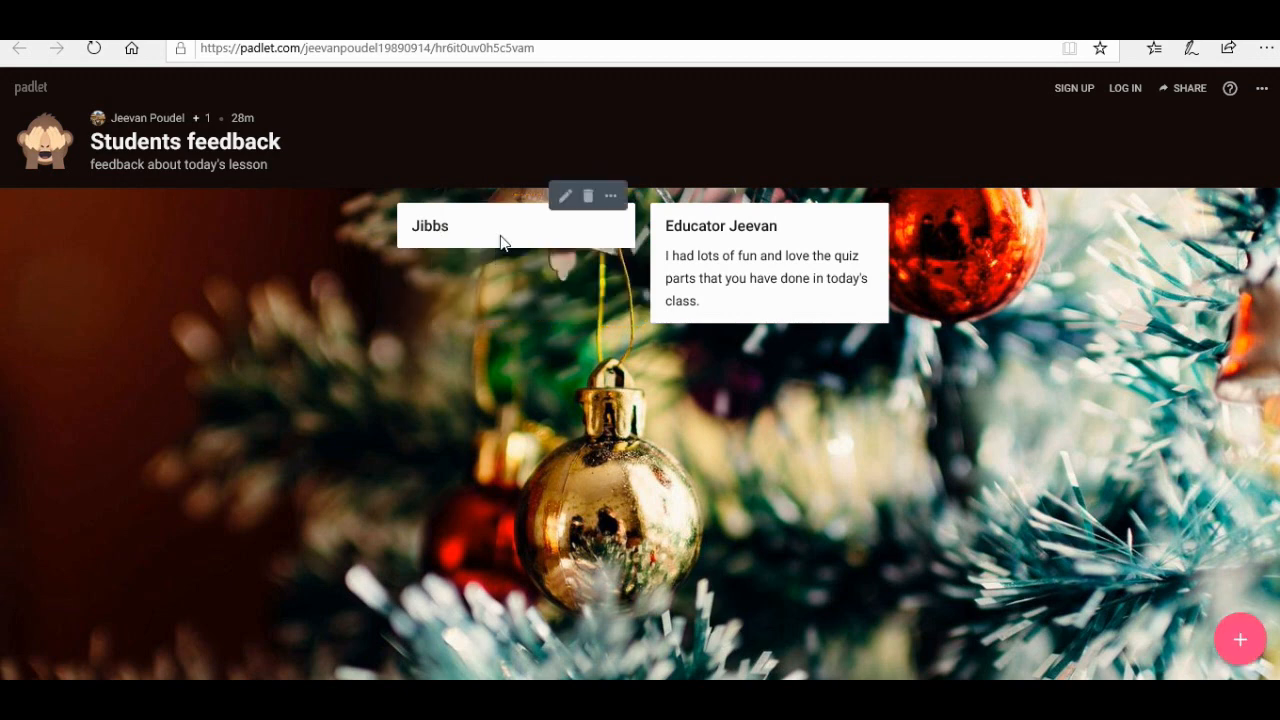
click(591, 222)
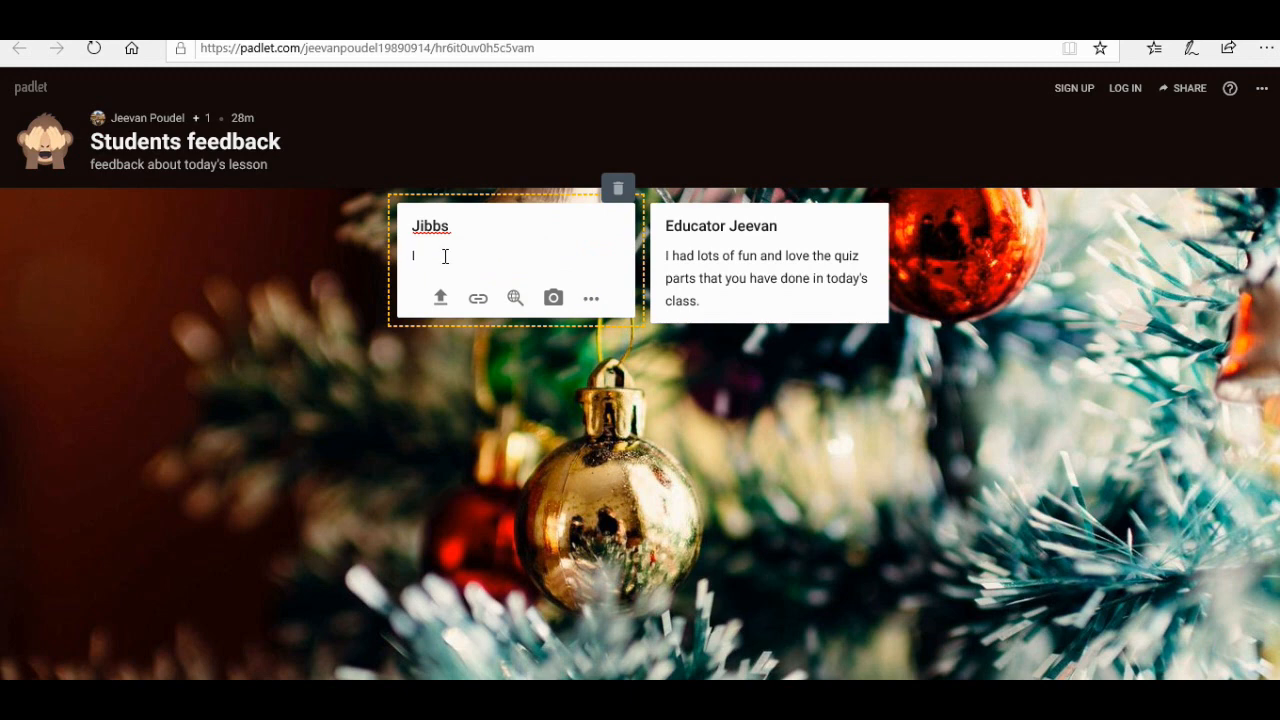
text(love today's class. It was more)
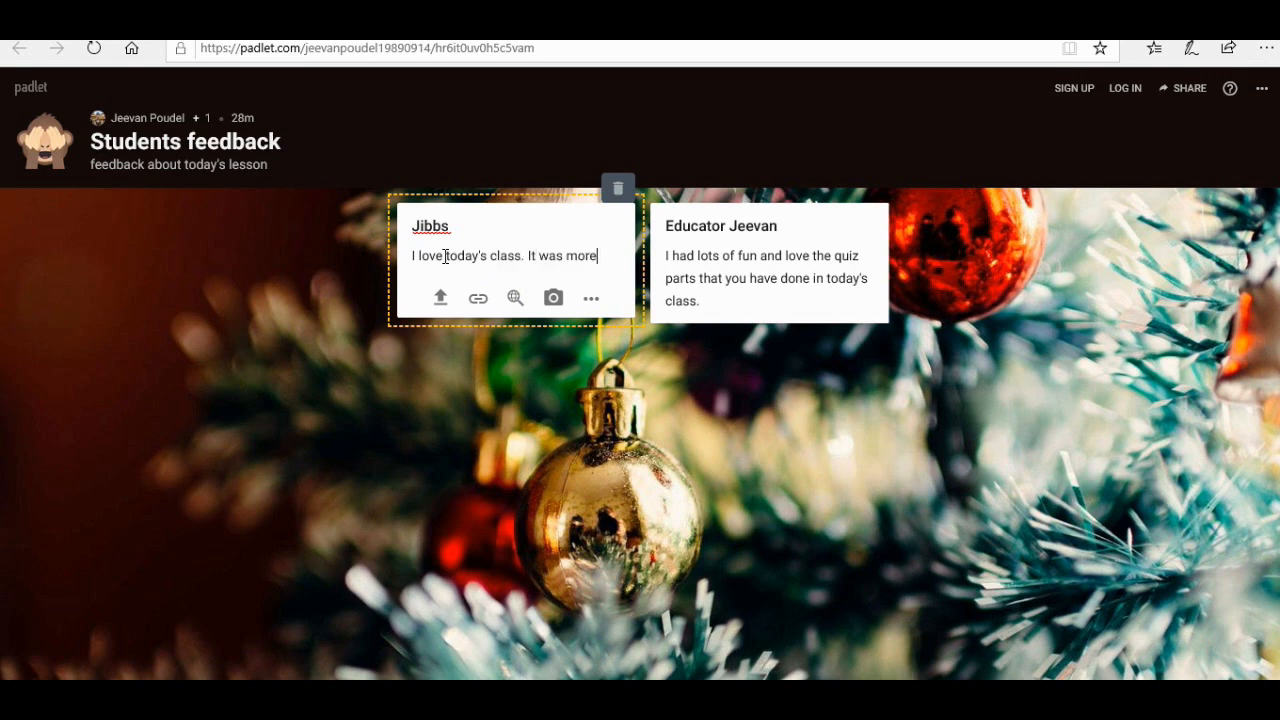
text( interacti)
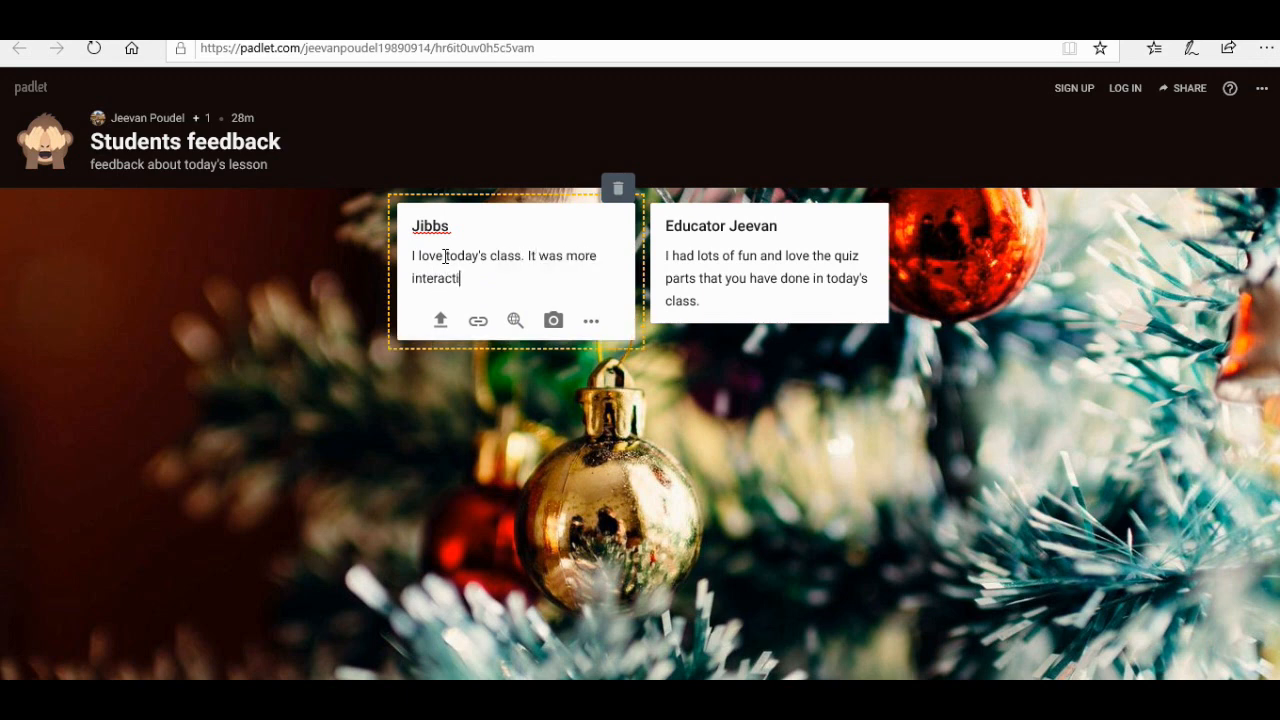
text(ve and I learnt new things)
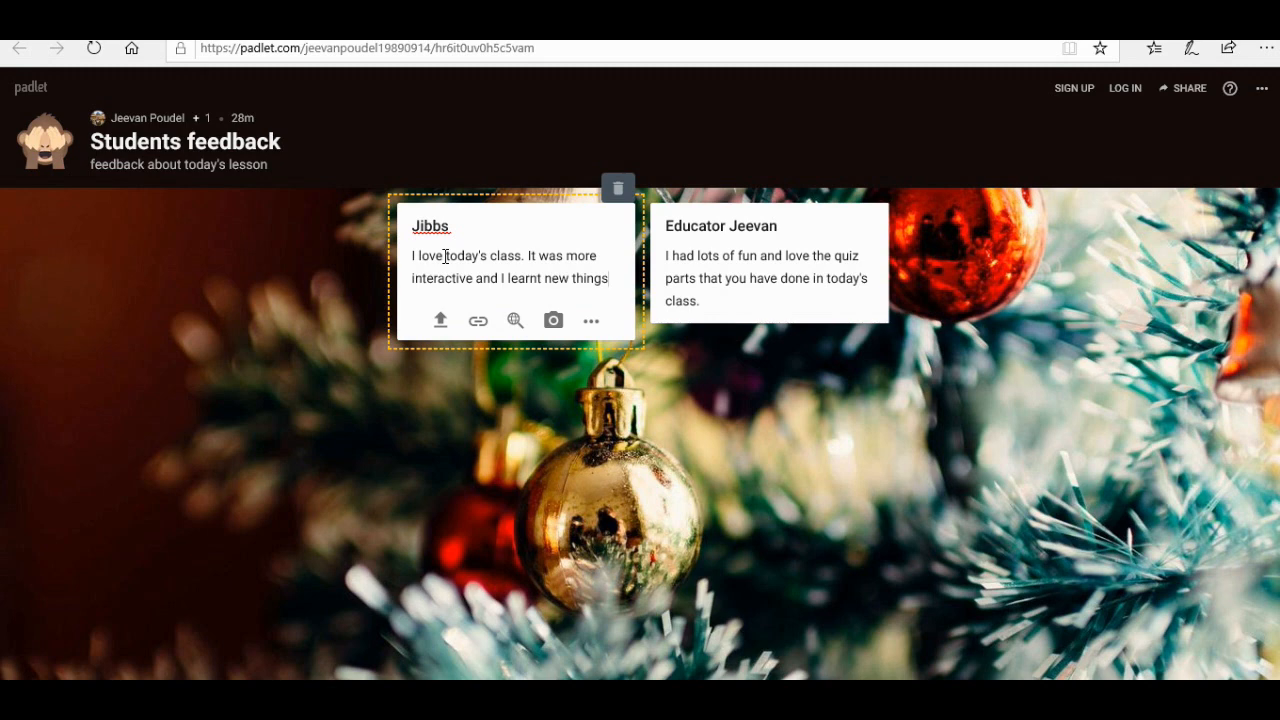
text(.)
click(777, 410)
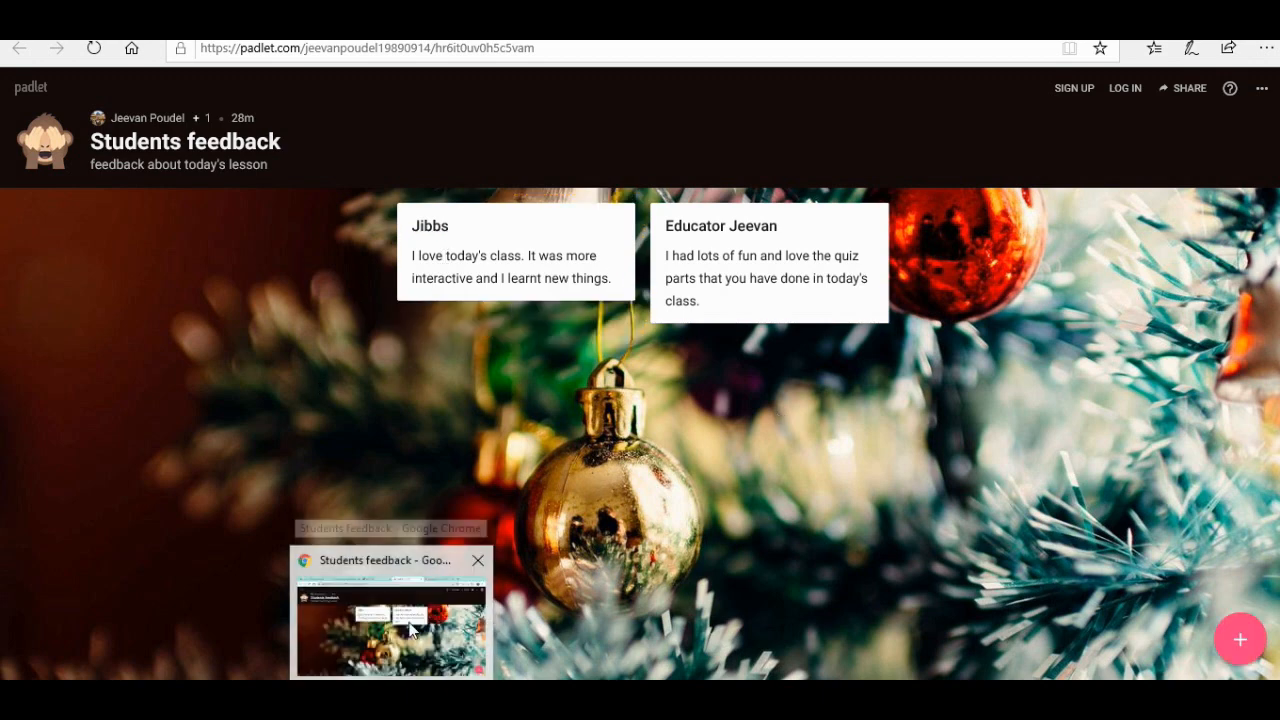
- Switch to the Google Chrome window to check the student's post on the educator's padlet
click(391, 609)
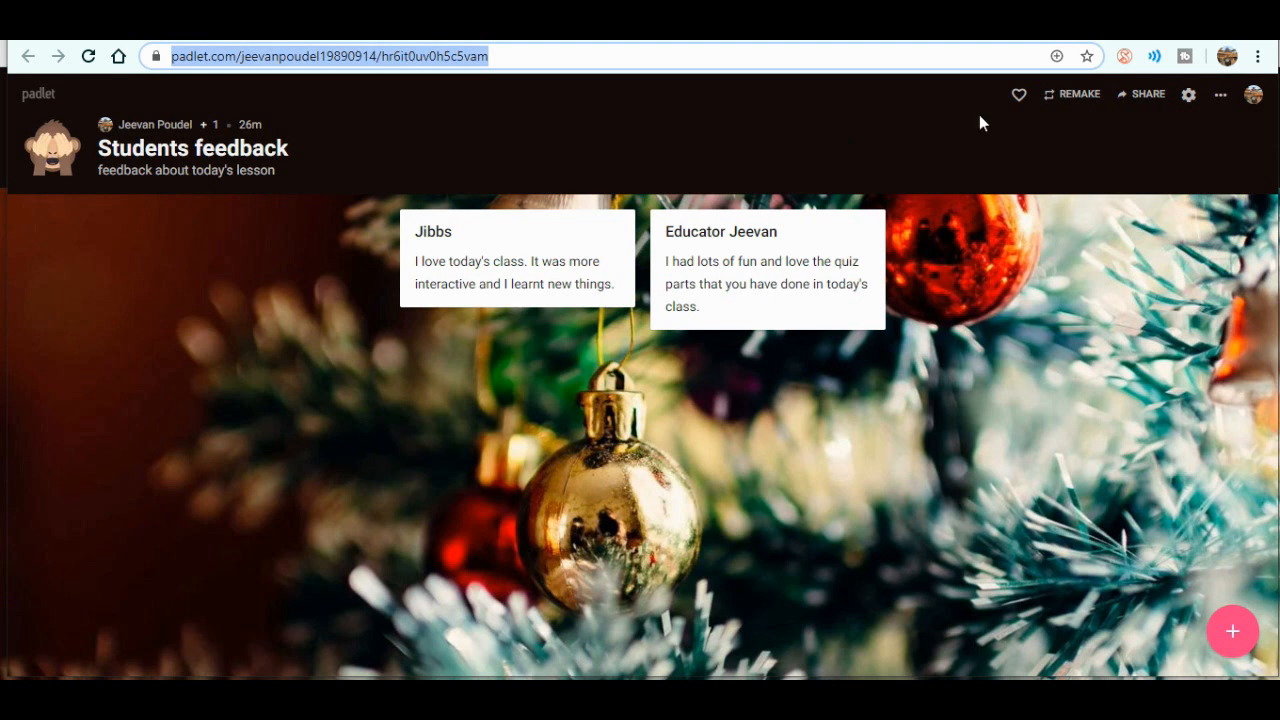
click(500, 62)
click(482, 141)
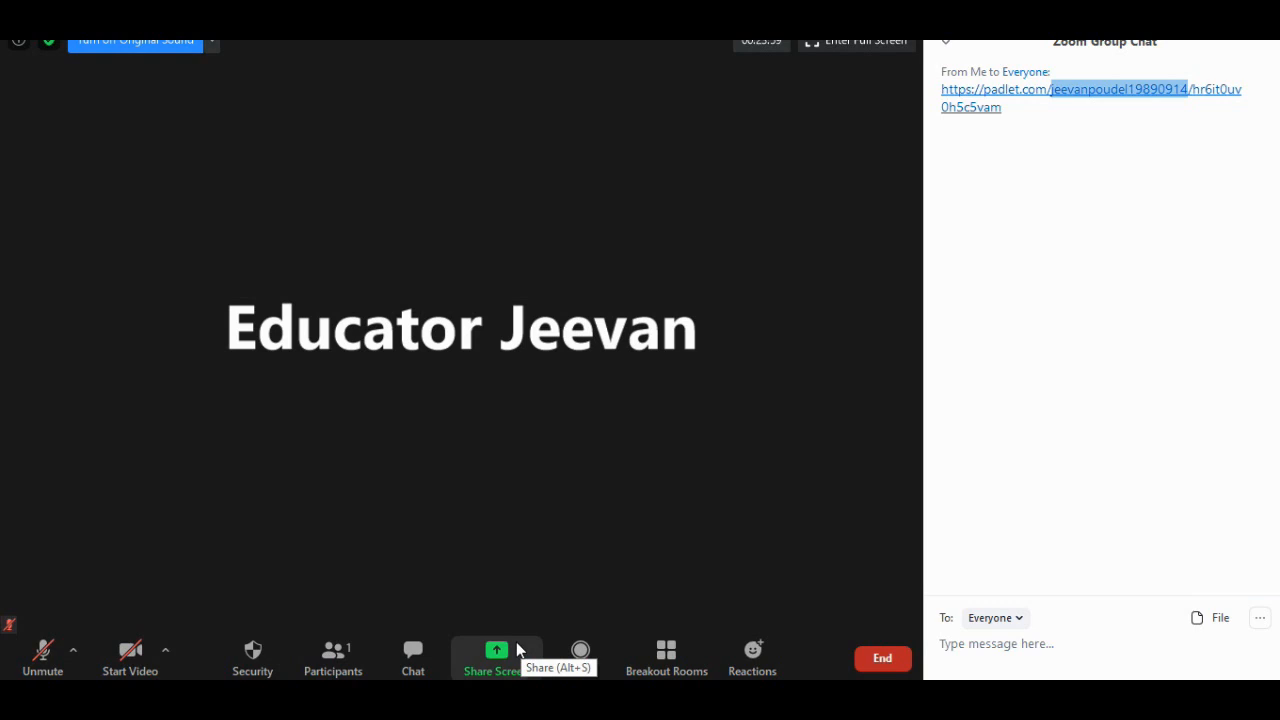
- Share a Whiteboard with the participants of the Zoom meeting
click(517, 650)
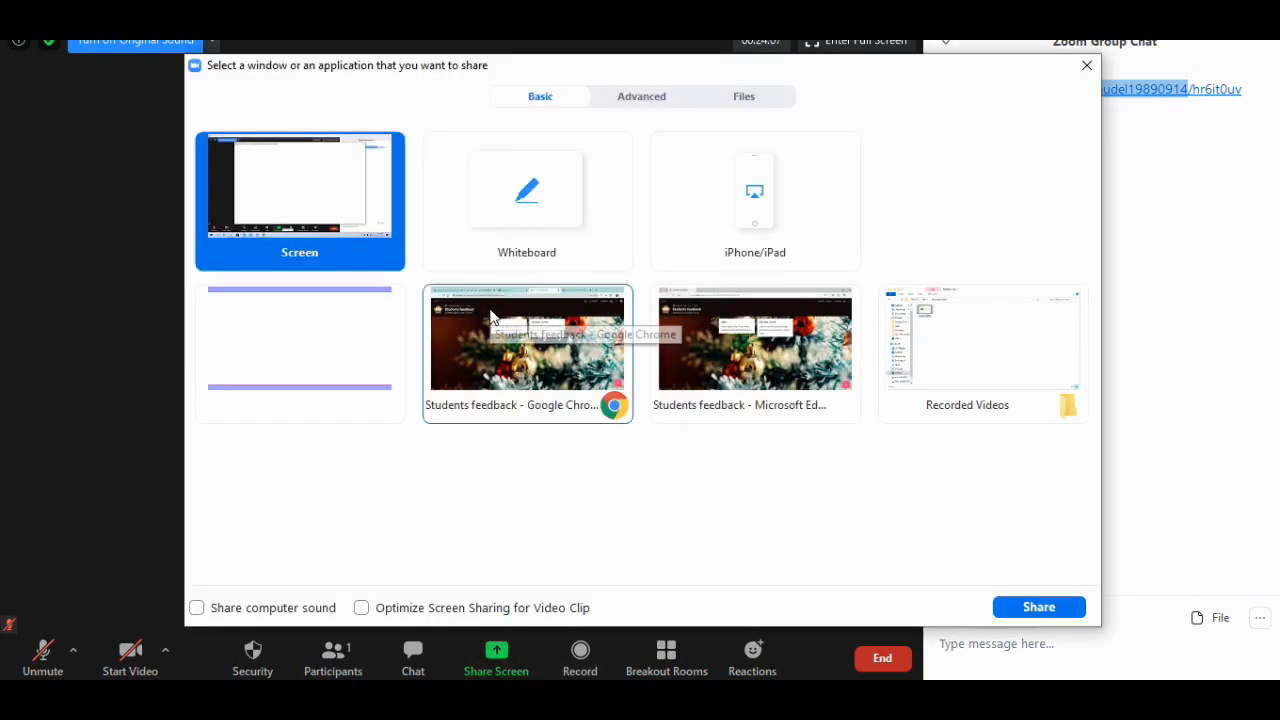
click(513, 237)
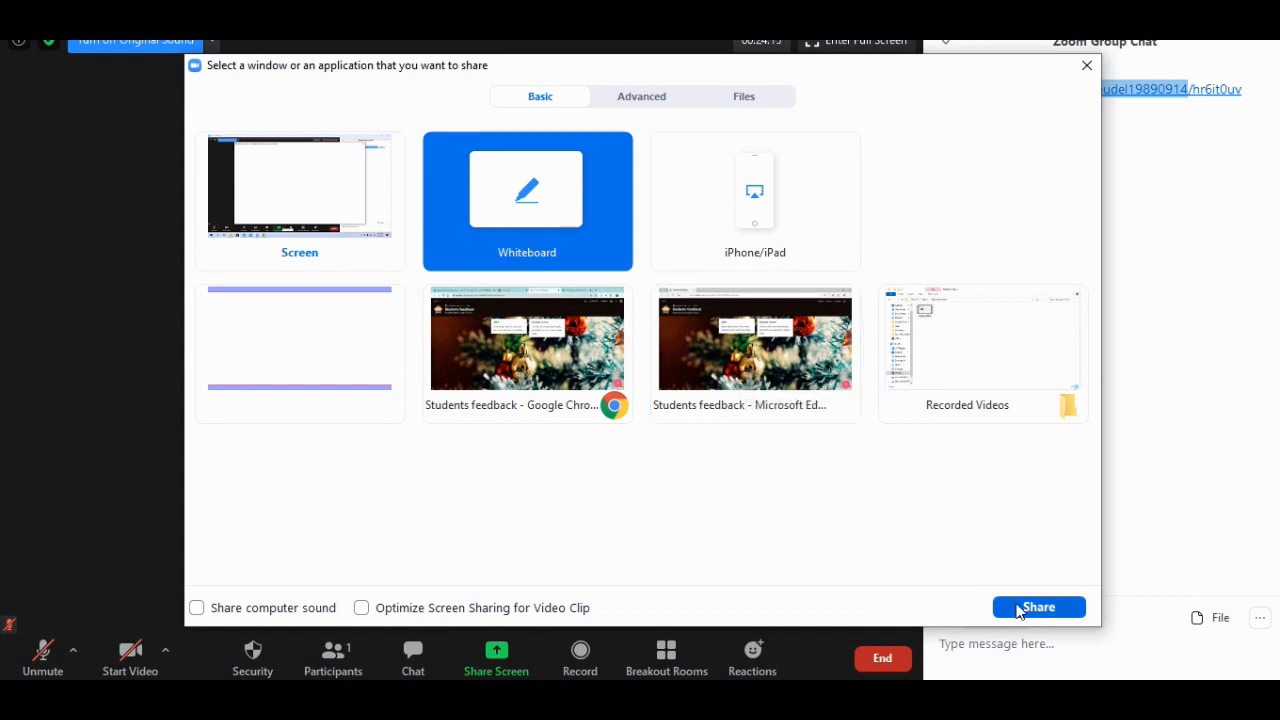
click(1019, 609)
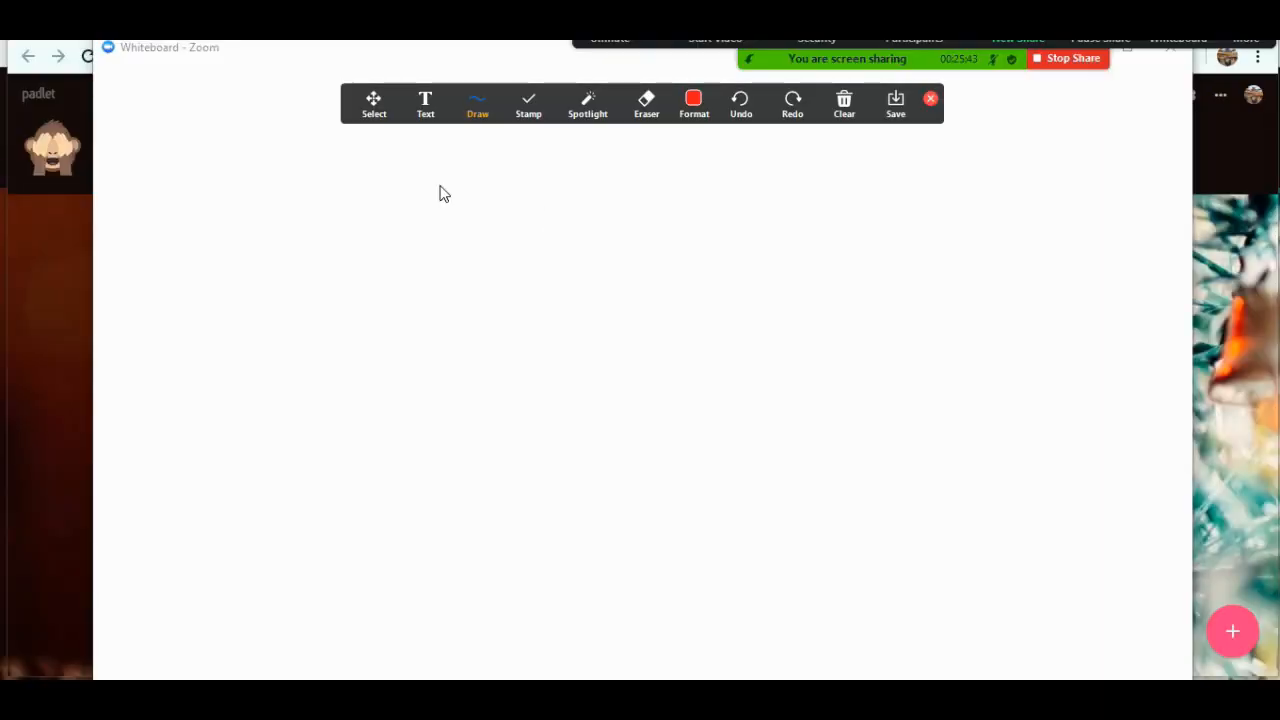
- Set the whiteboard's drawing colour to red and handwrite "Hello" near its upper edge
click(694, 105)
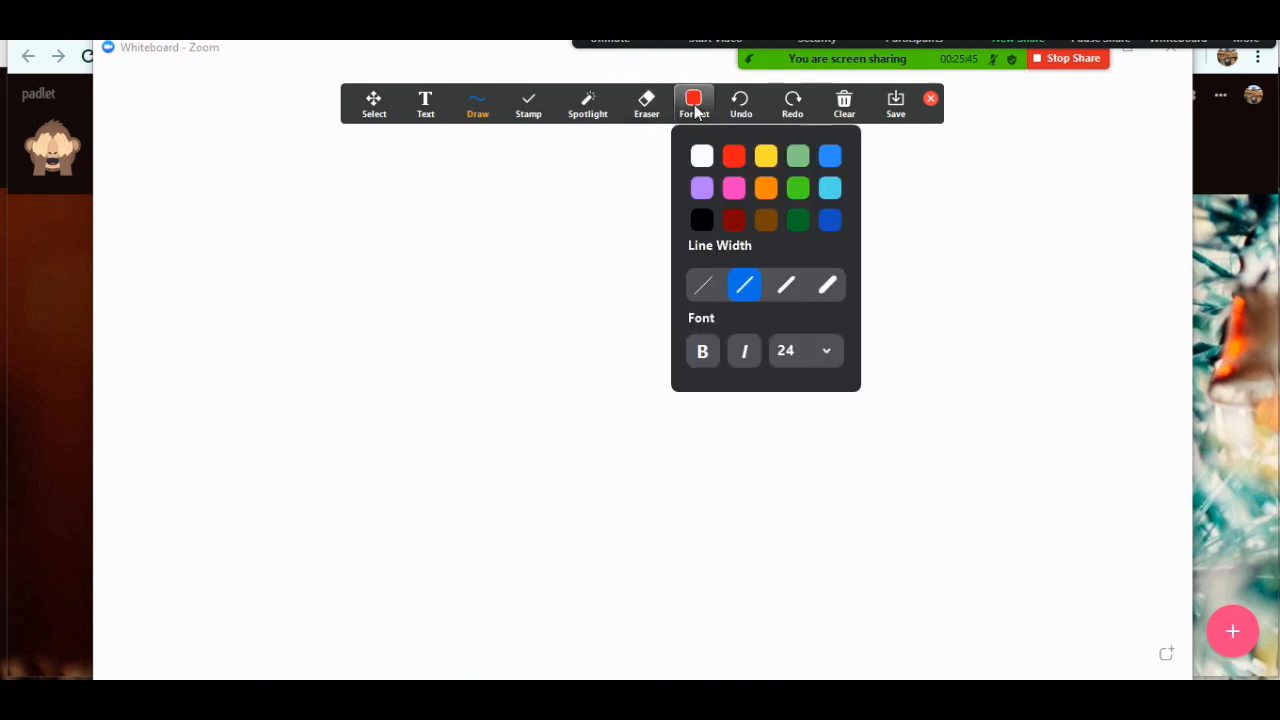
click(735, 155)
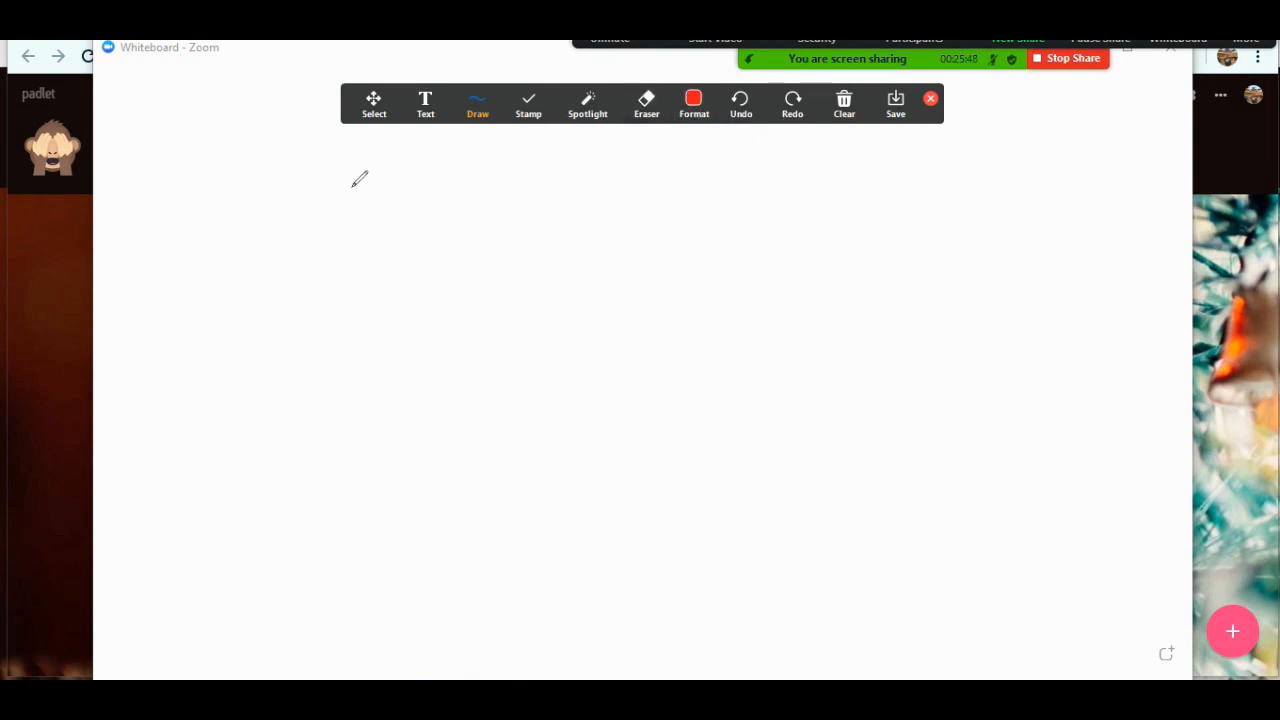
mouse_move(300, 187)
mouse_down()
mouse_move(299, 234)
mouse_move(316, 208)
mouse_move(331, 210)
mouse_up()
mouse_move(331, 189)
mouse_down()
mouse_move(331, 234)
mouse_move(401, 186)
mouse_move(396, 226)
mouse_move(416, 222)
mouse_move(420, 200)
mouse_up()
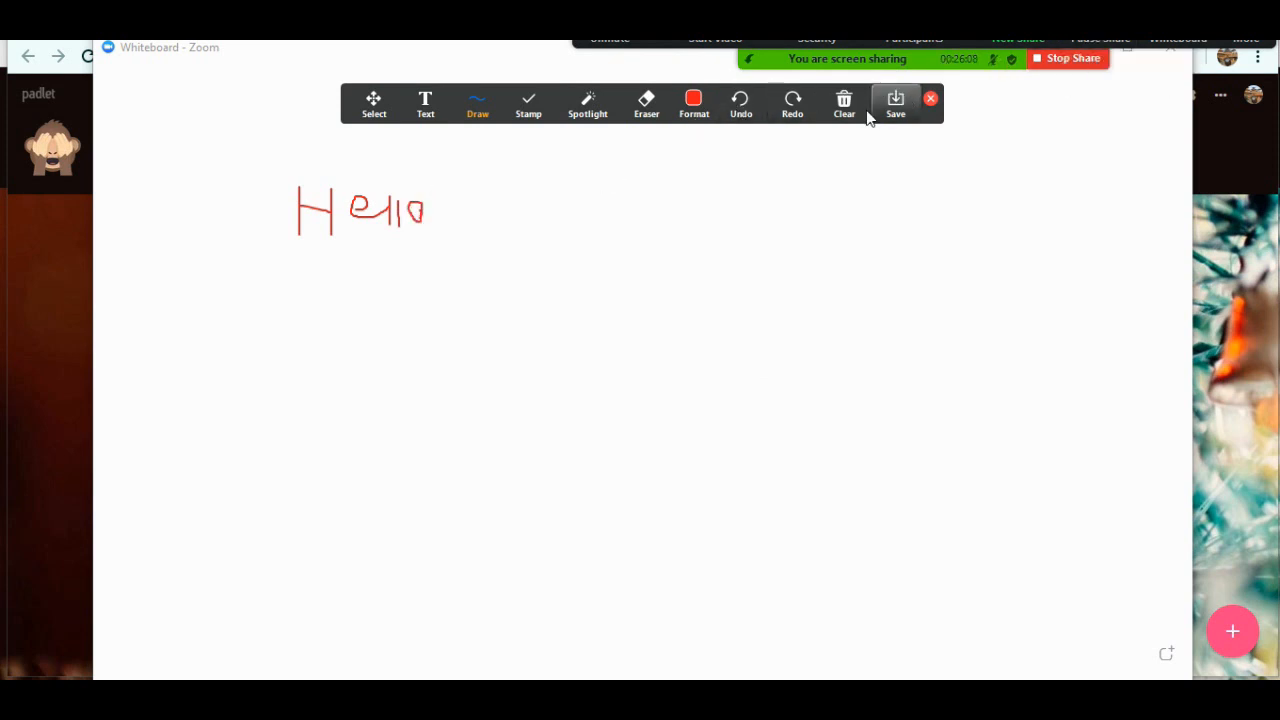
click(765, 42)
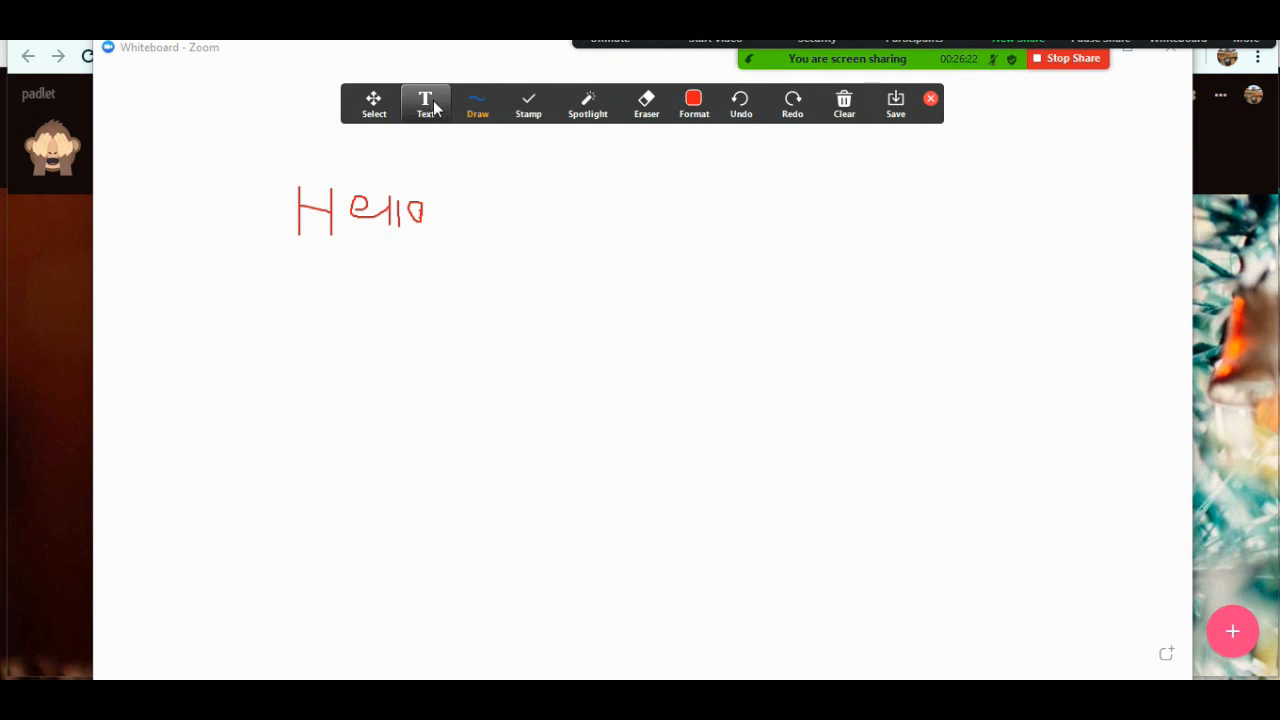
- Add a text box beside the handwritten word on the whiteboard, reading "Hello students how you doing?"
click(433, 106)
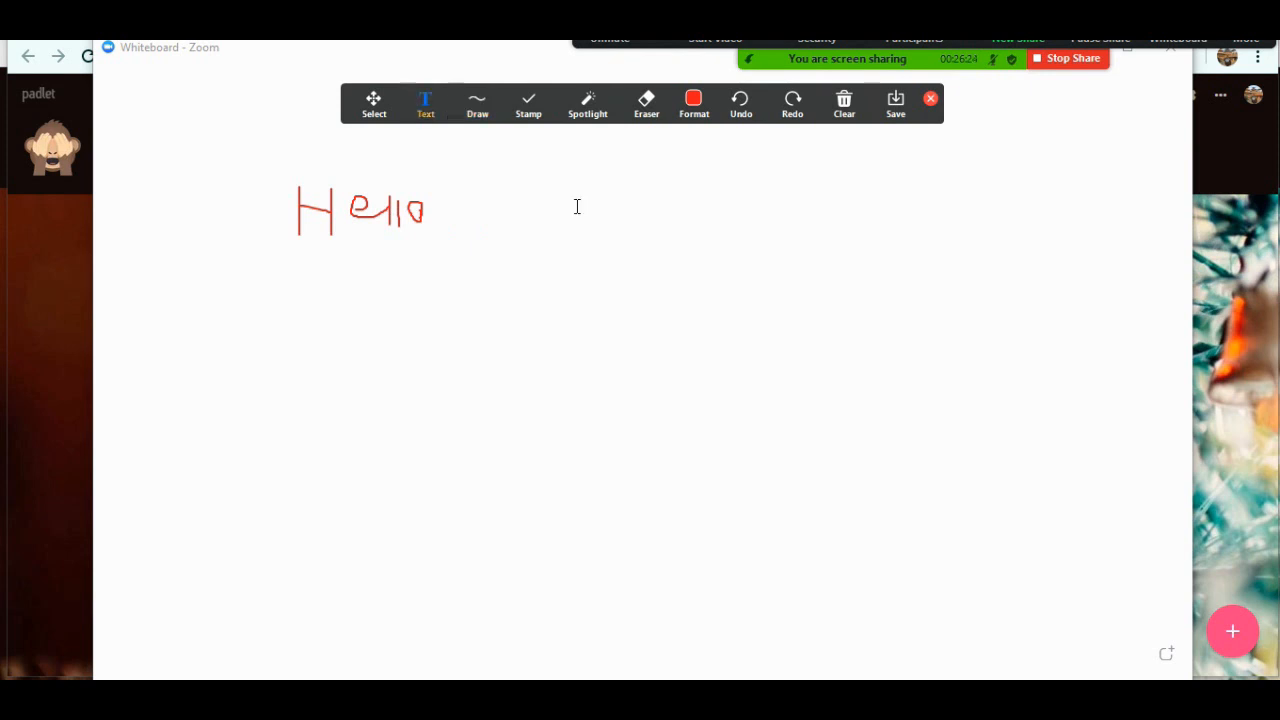
click(494, 167)
text(H)
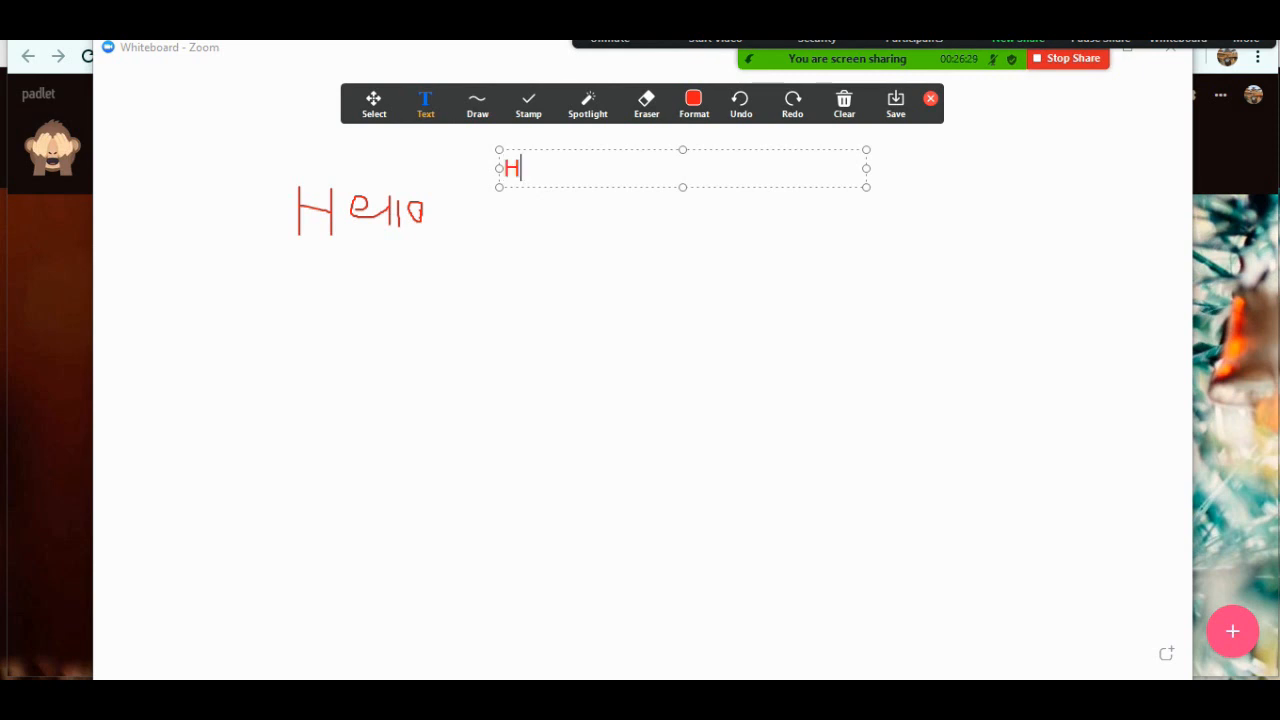
text(ello stud)
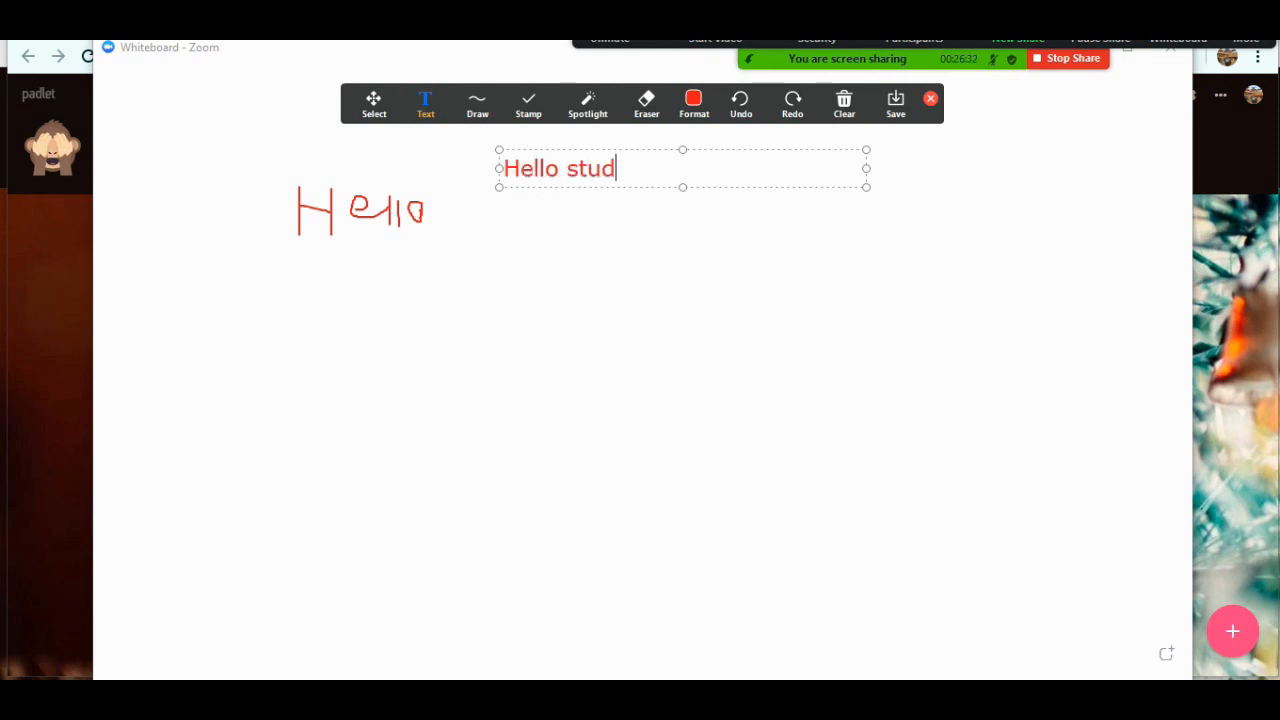
text(ents how y)
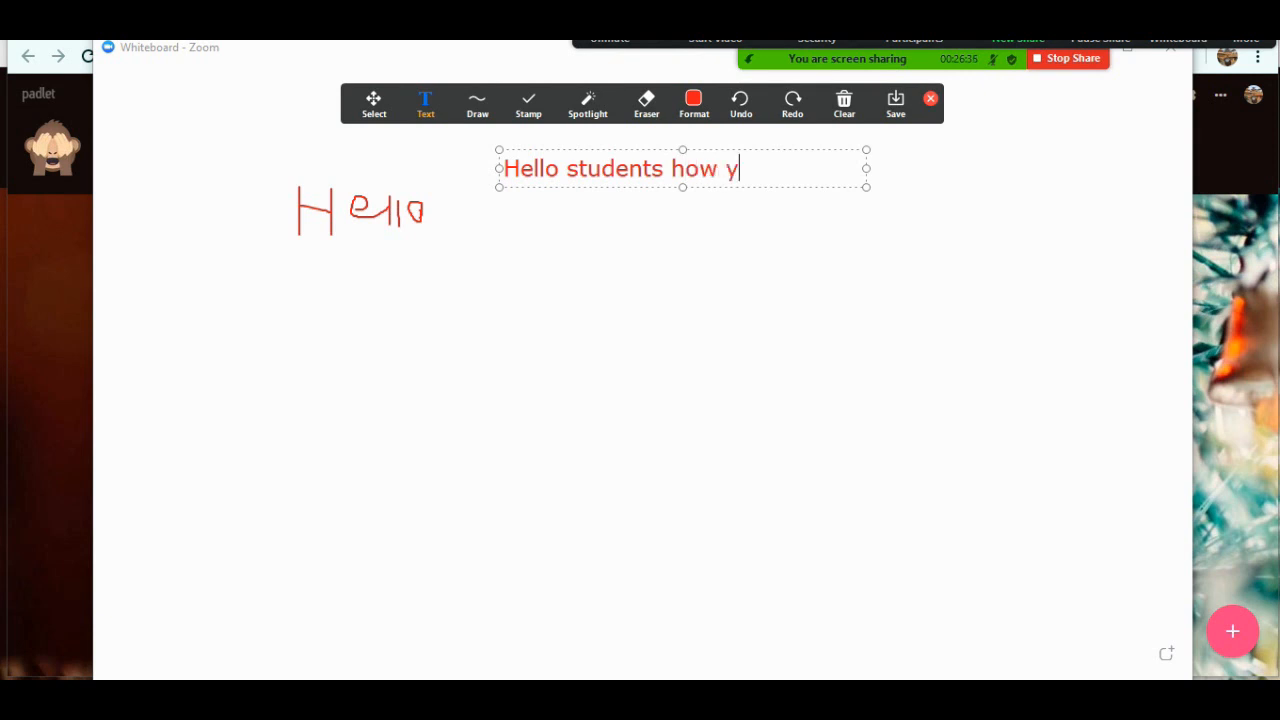
text(ou doing?)
key(Return)
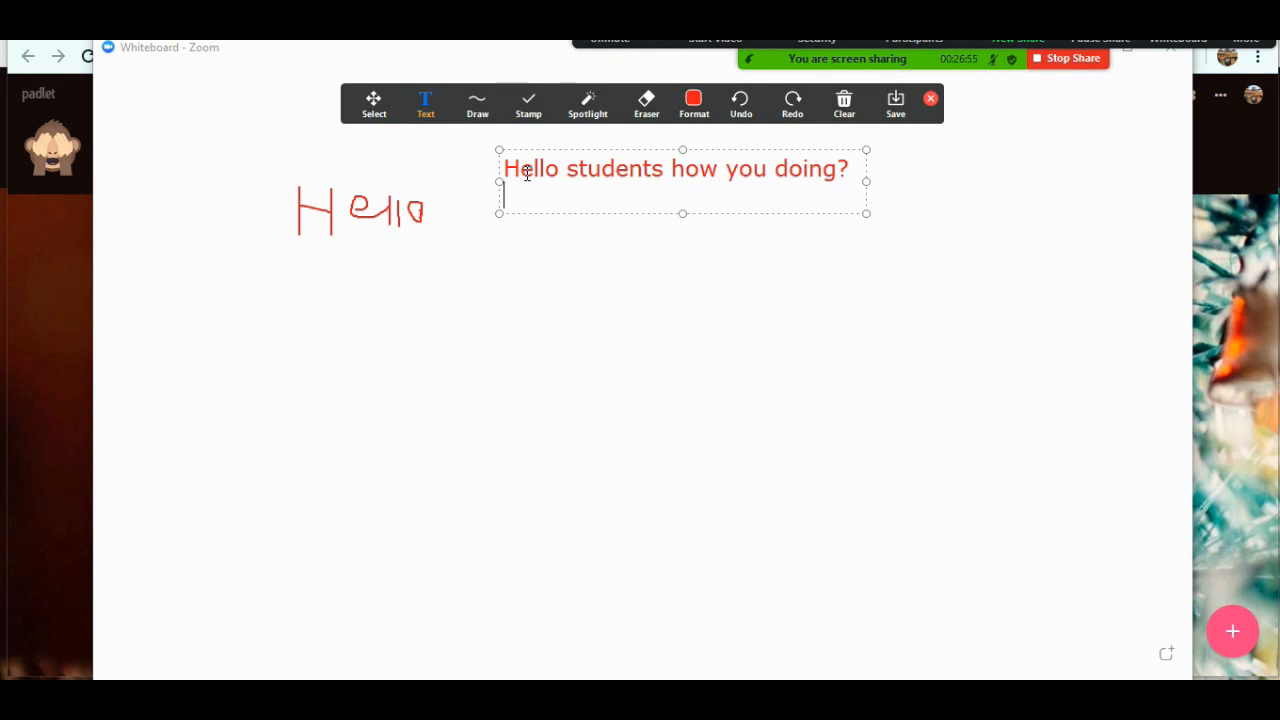
click(661, 41)
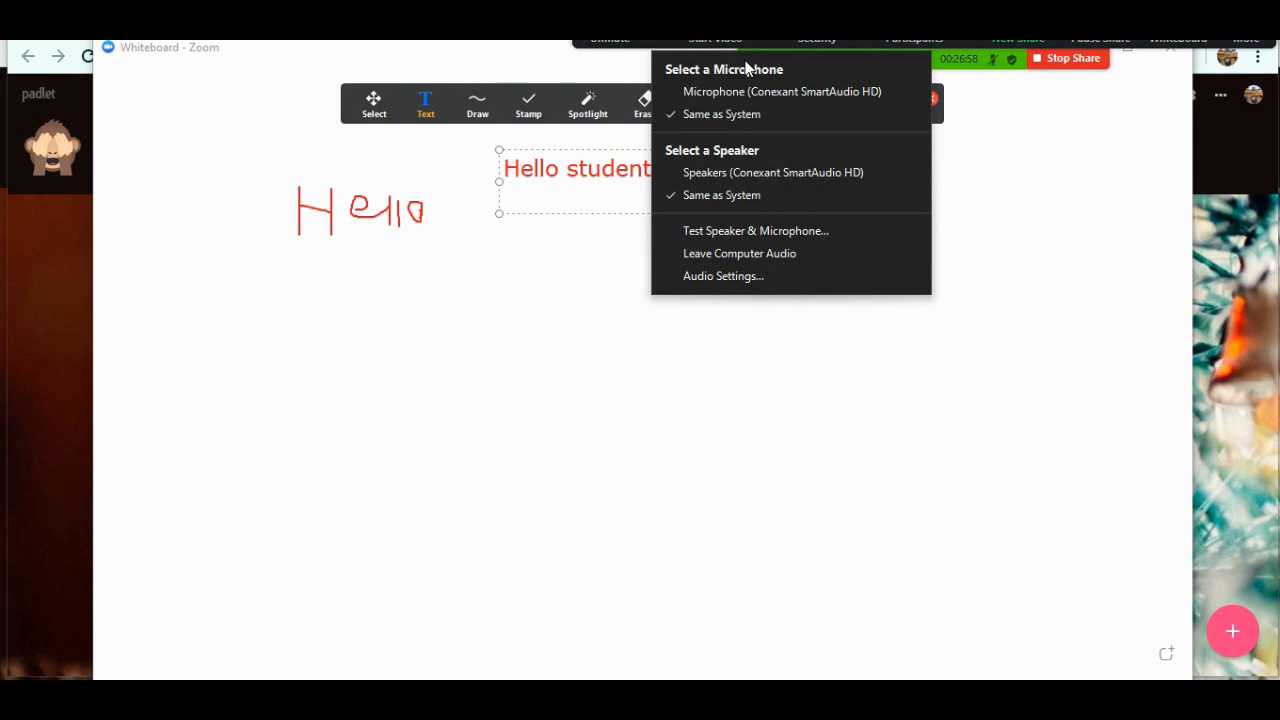
click(502, 201)
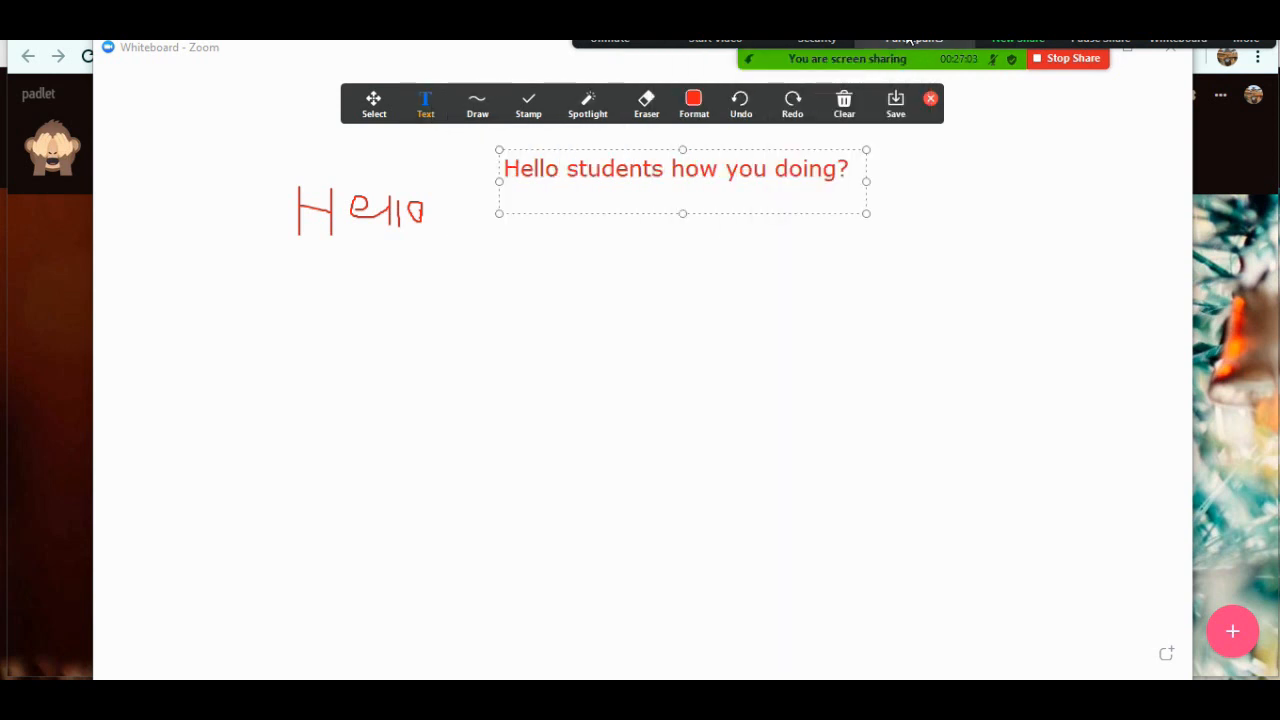
click(838, 38)
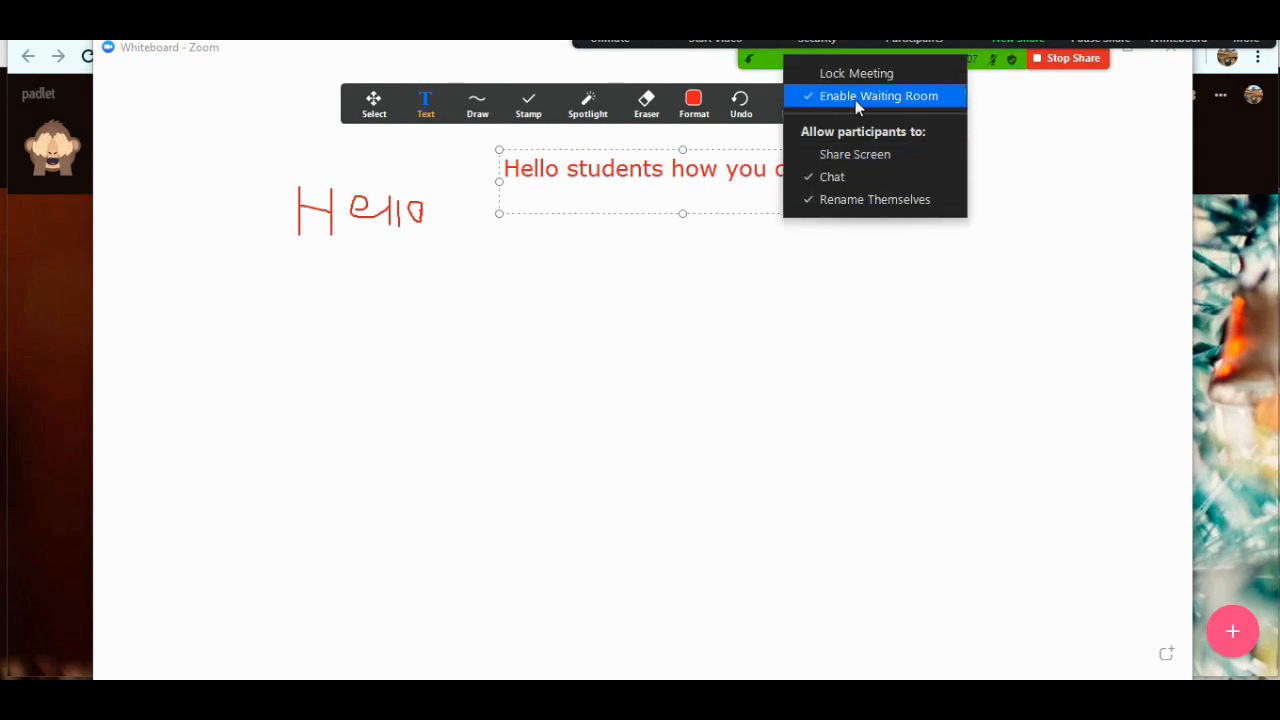
click(1028, 113)
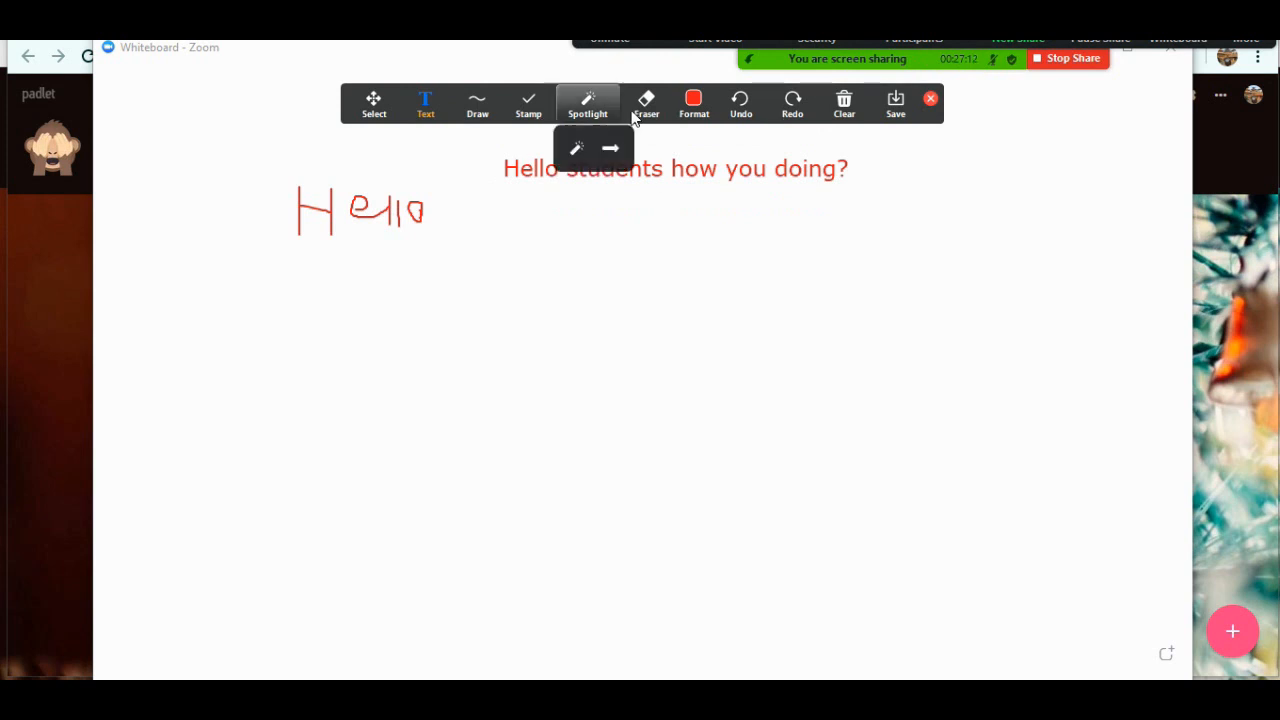
click(694, 103)
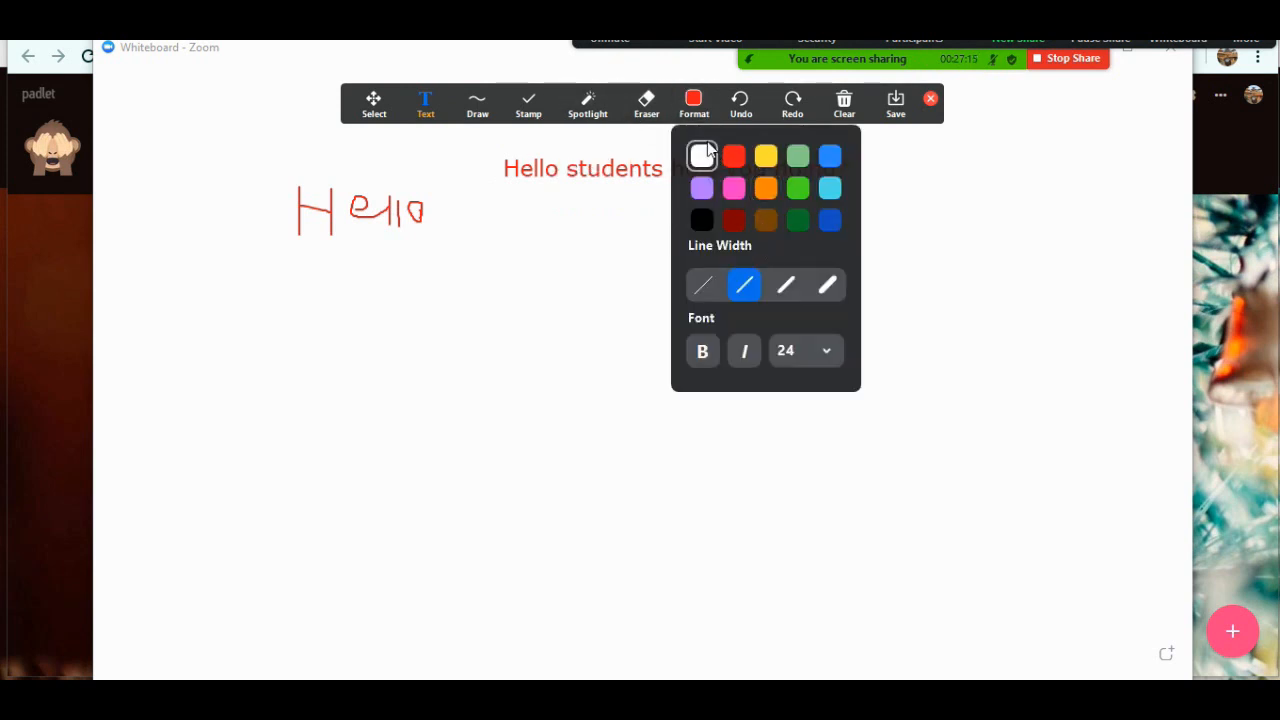
click(468, 110)
- Add a second text box below the typed greeting on the whiteboard, reading "Is your class interactive??", and finish annotating
click(428, 110)
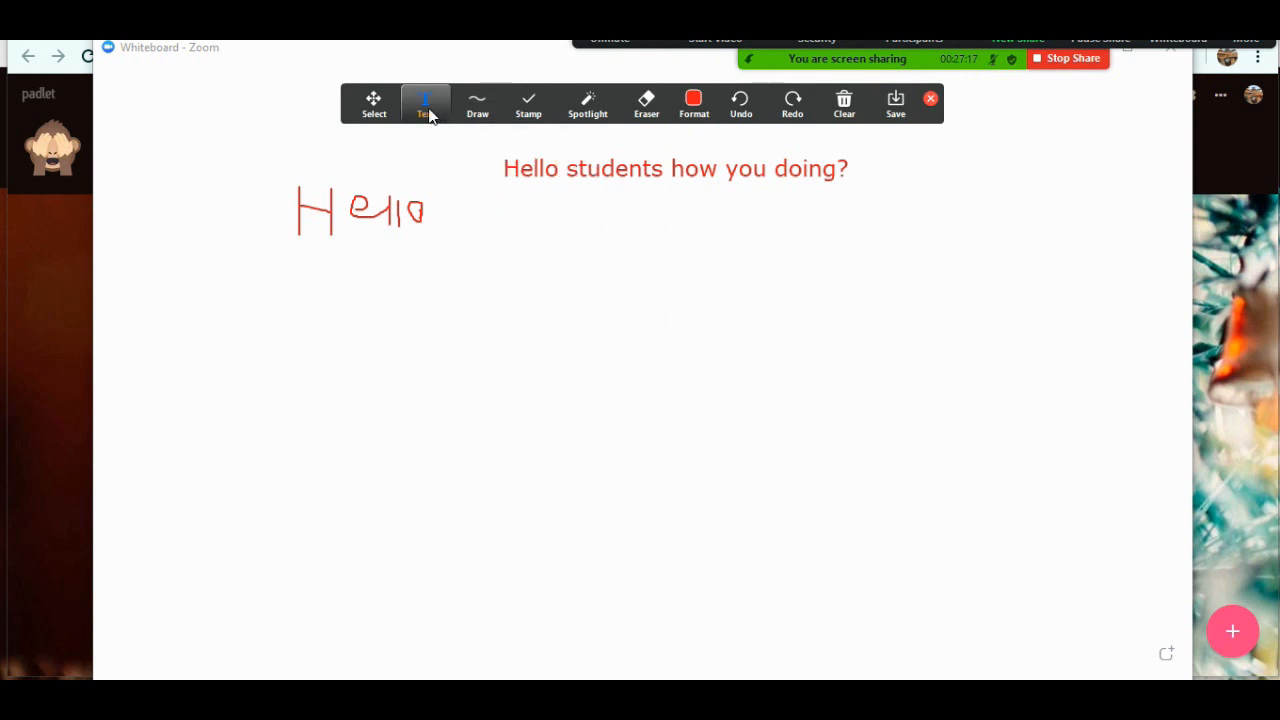
click(534, 233)
text(Is you)
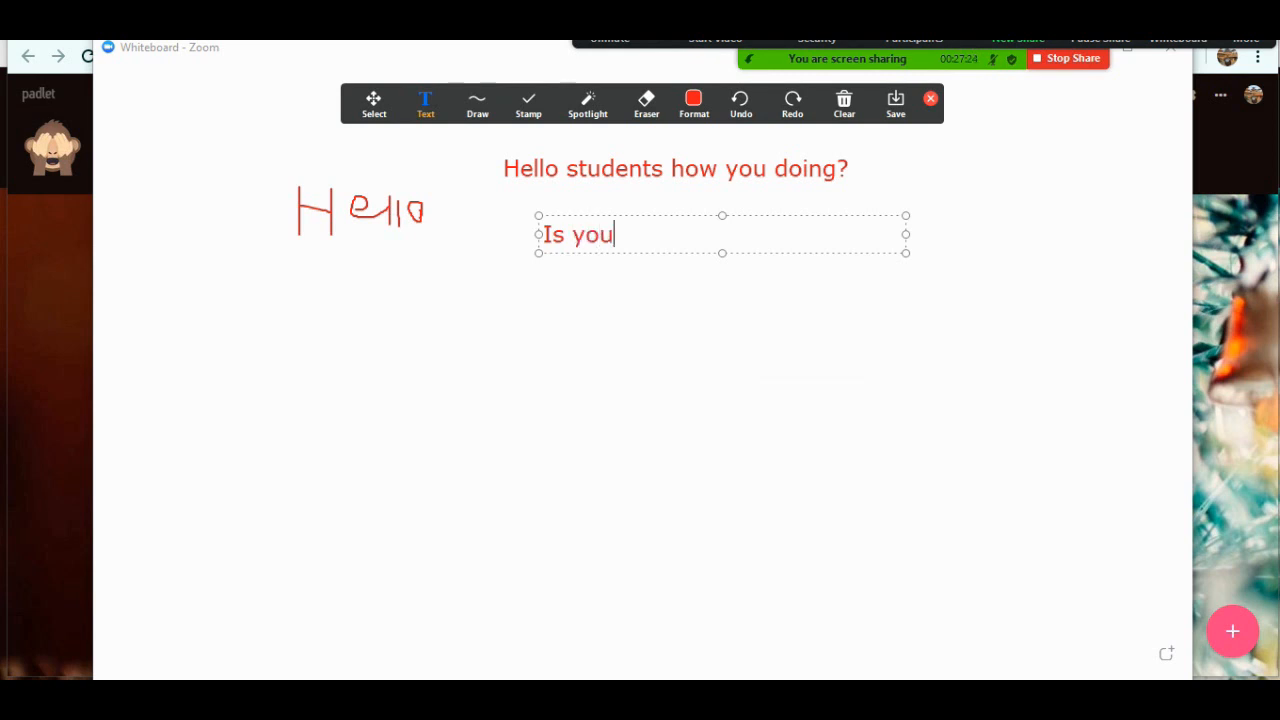
text(r class )
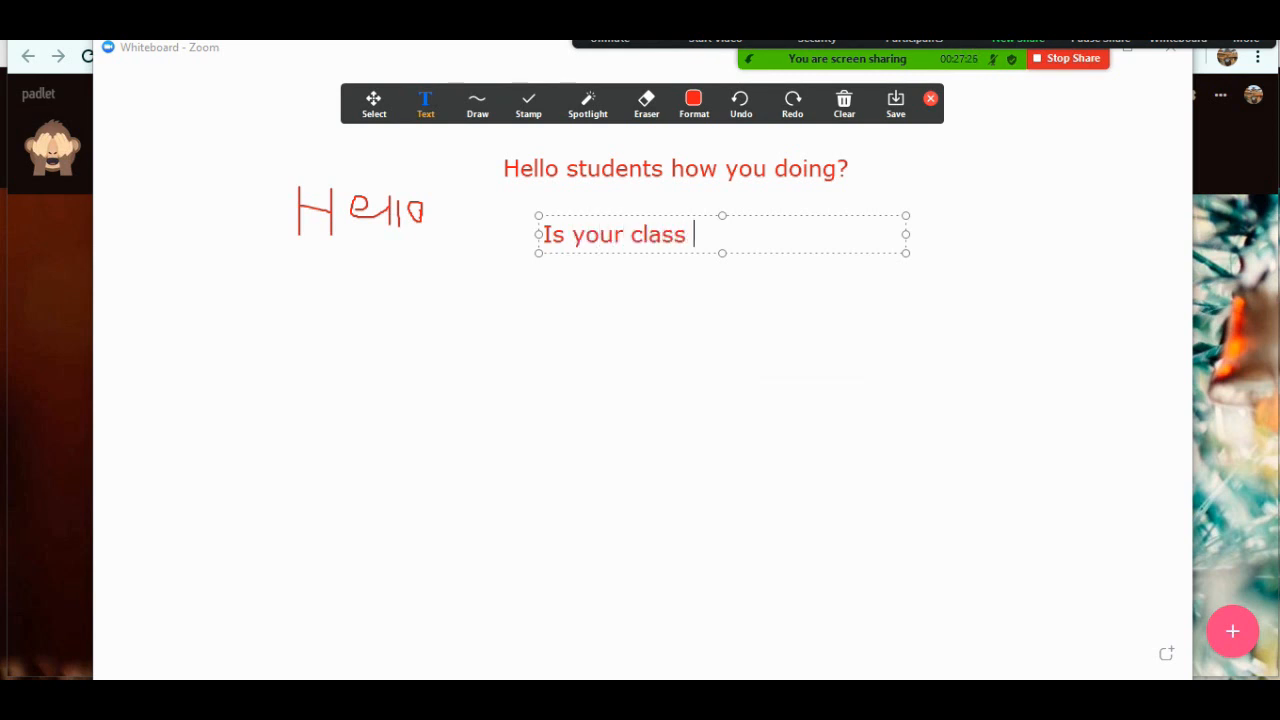
text(interacti)
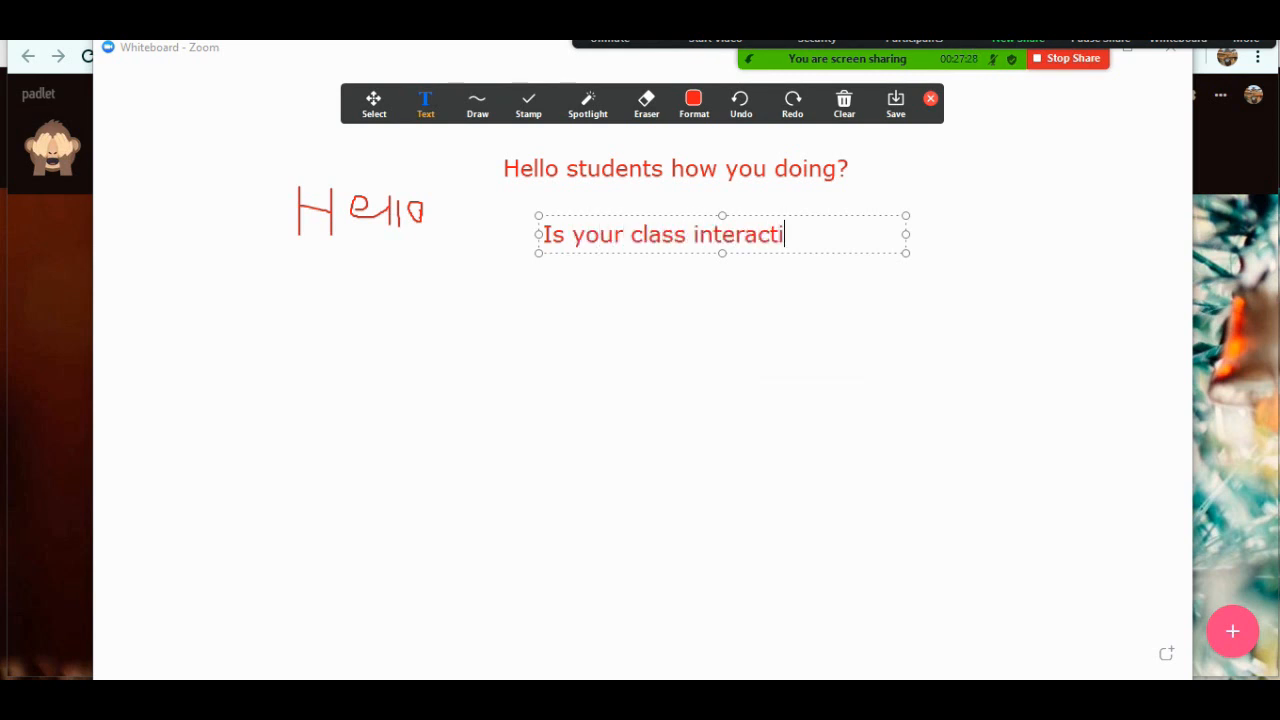
text(ve??)
click(318, 274)
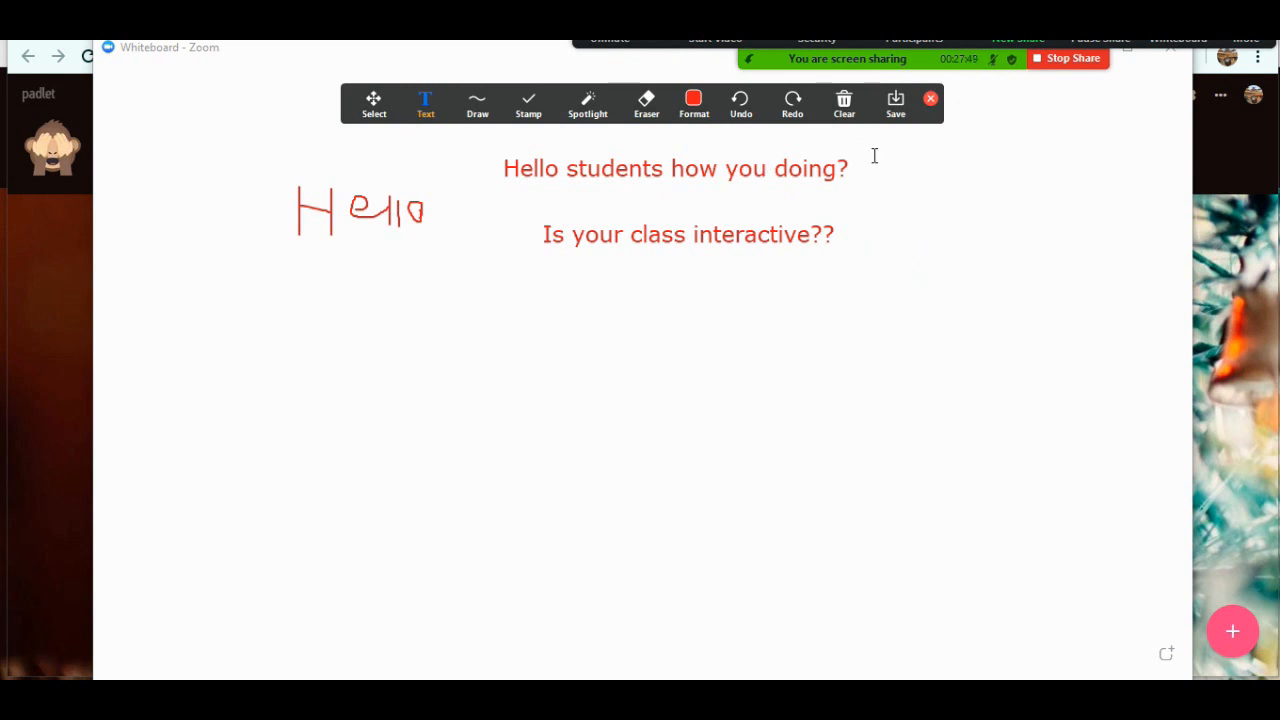
click(930, 104)
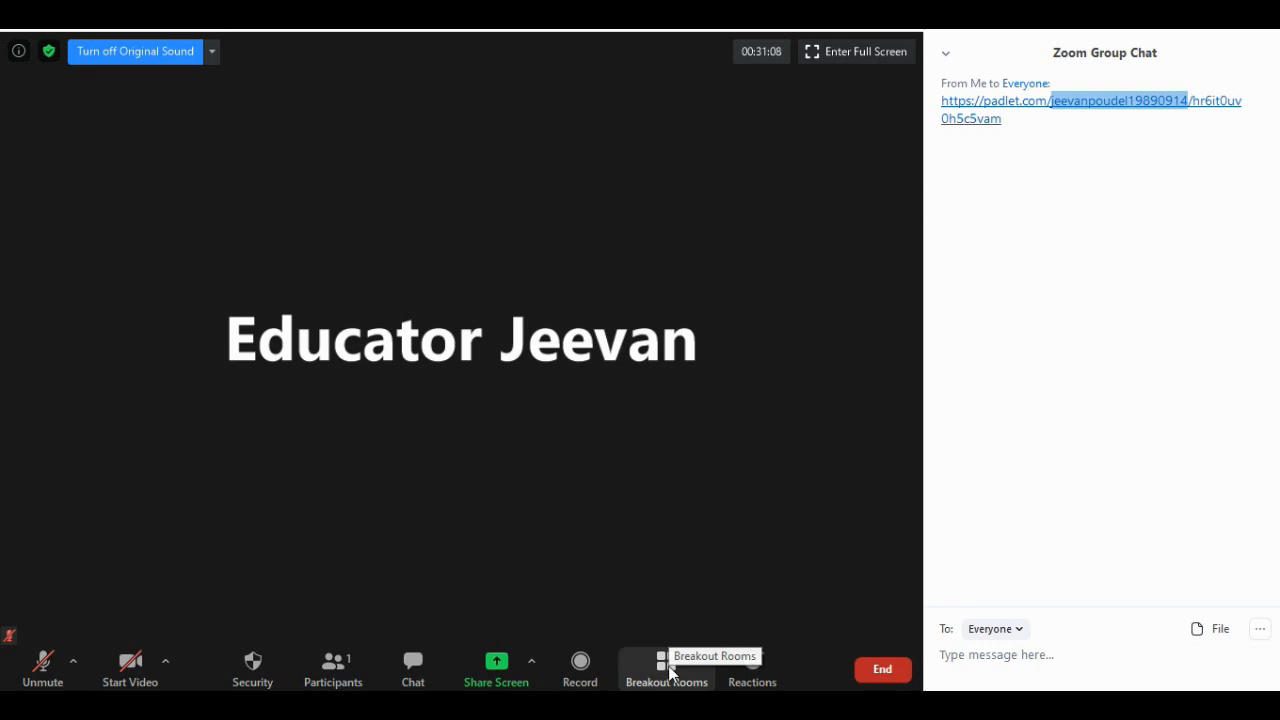
- Create seven breakout rooms with participants assigned automatically, and review the breakout room options
click(668, 670)
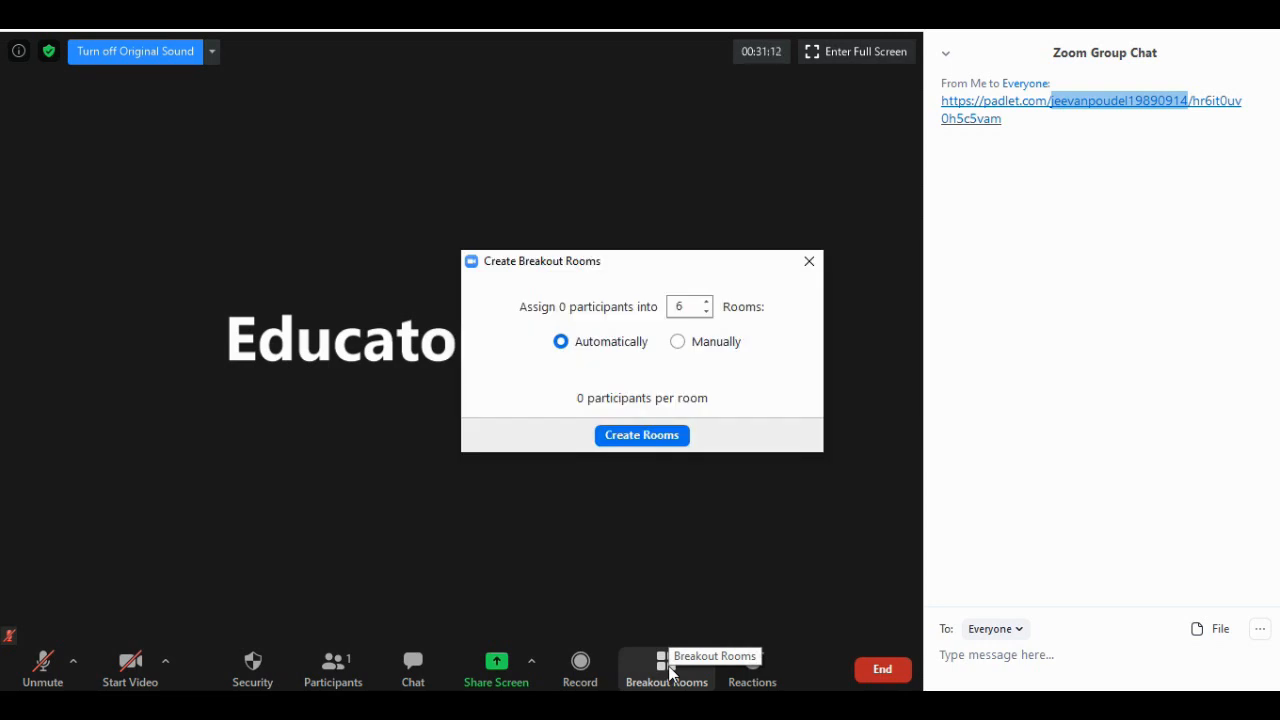
click(707, 302)
click(707, 302)
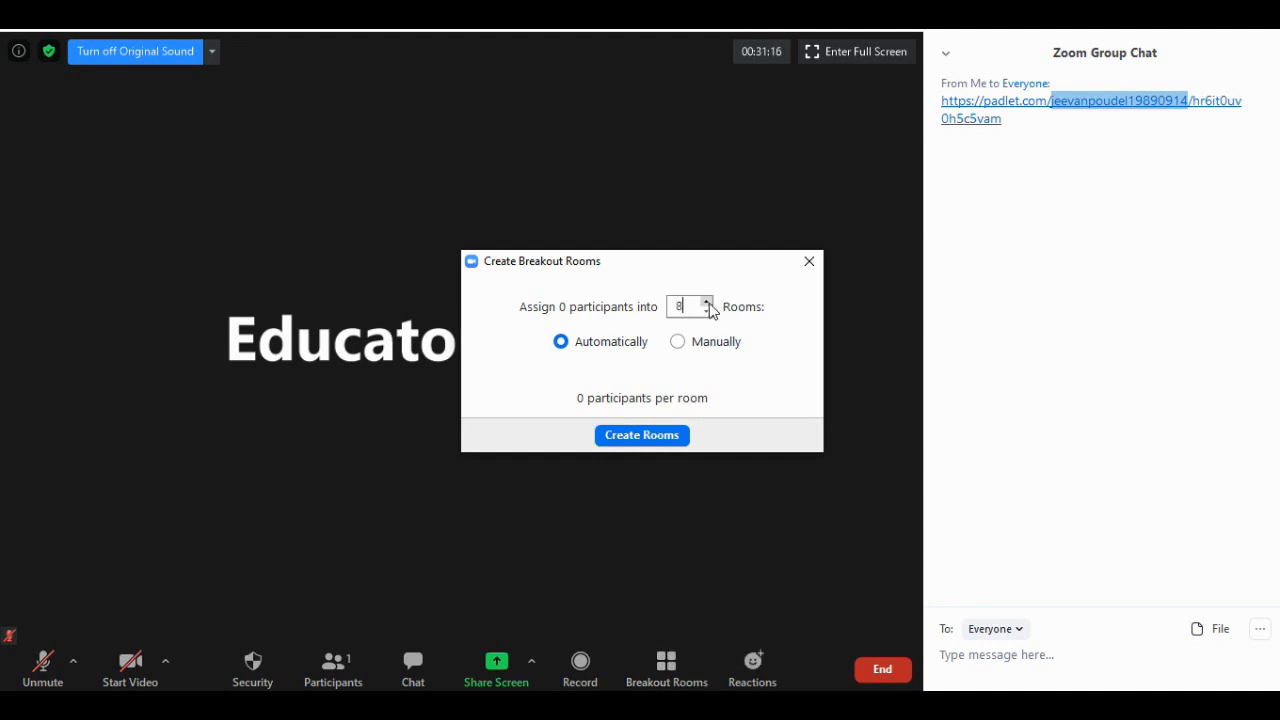
click(707, 302)
click(708, 313)
click(708, 313)
click(708, 313)
click(631, 437)
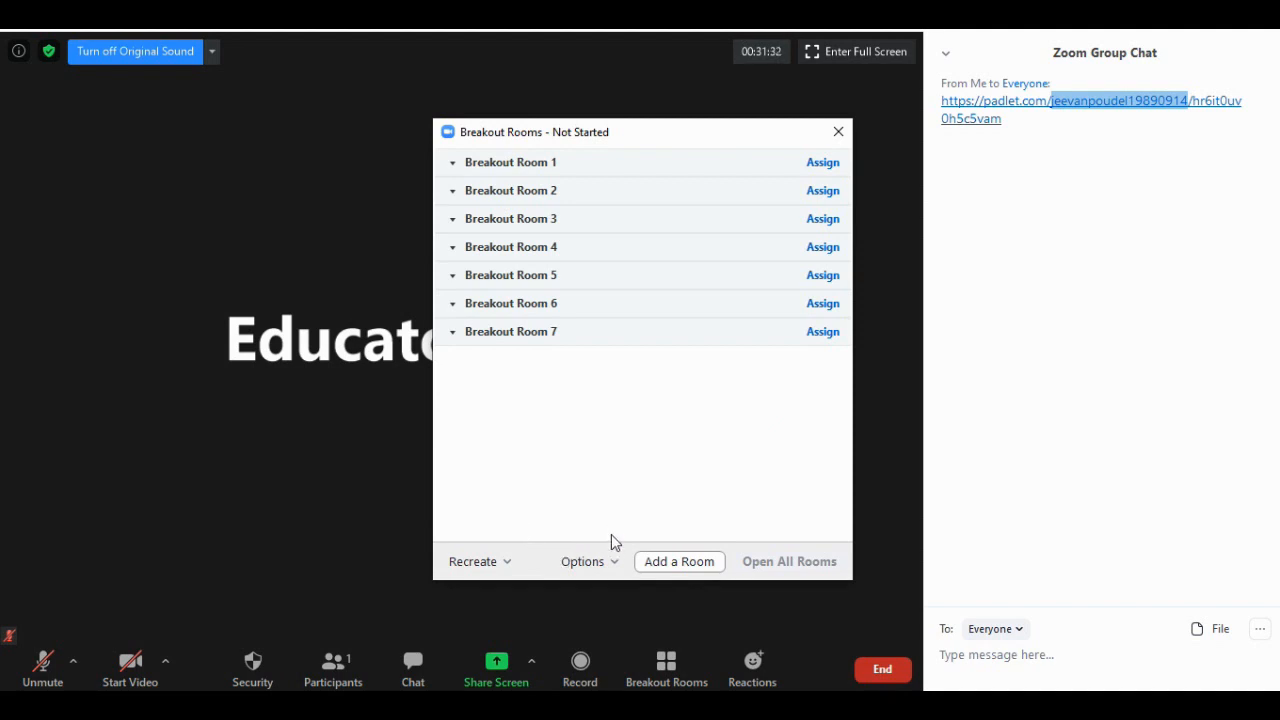
click(588, 562)
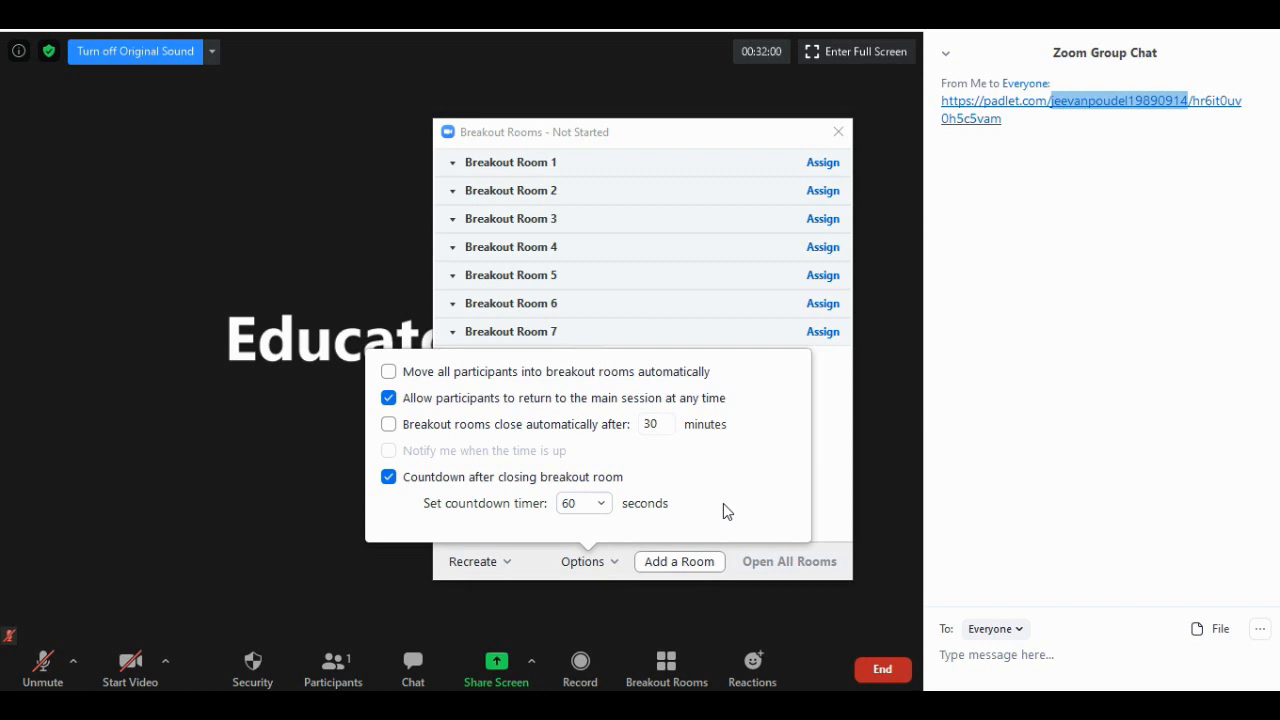
key(Escape)
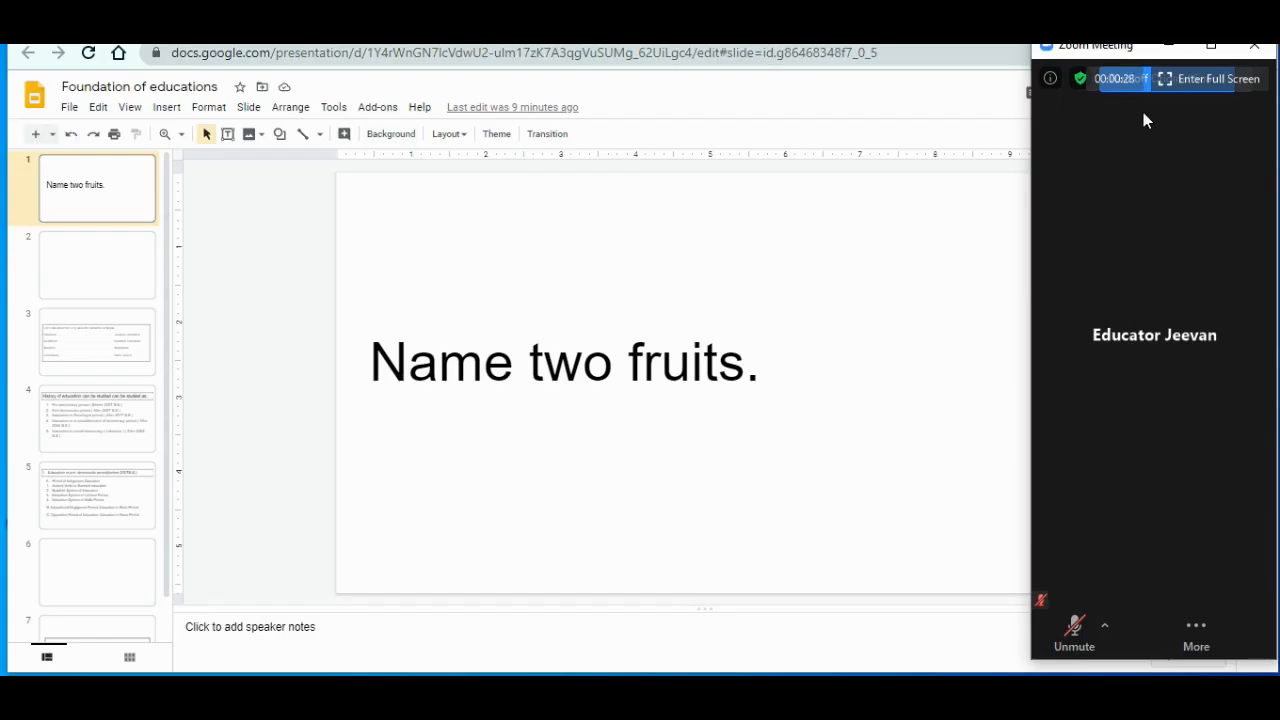
- Maximize the Zoom meeting, share the Chrome window holding the "Foundation of educations" slides, and start presenting them
click(1208, 48)
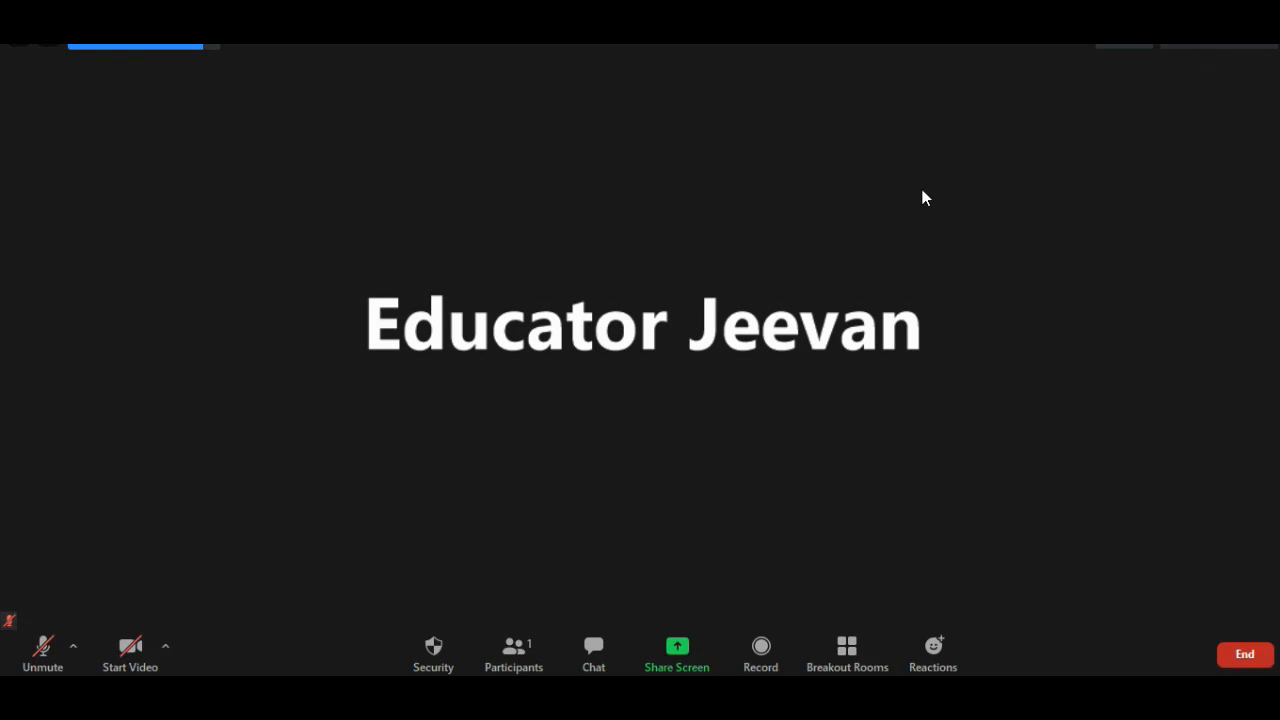
click(670, 648)
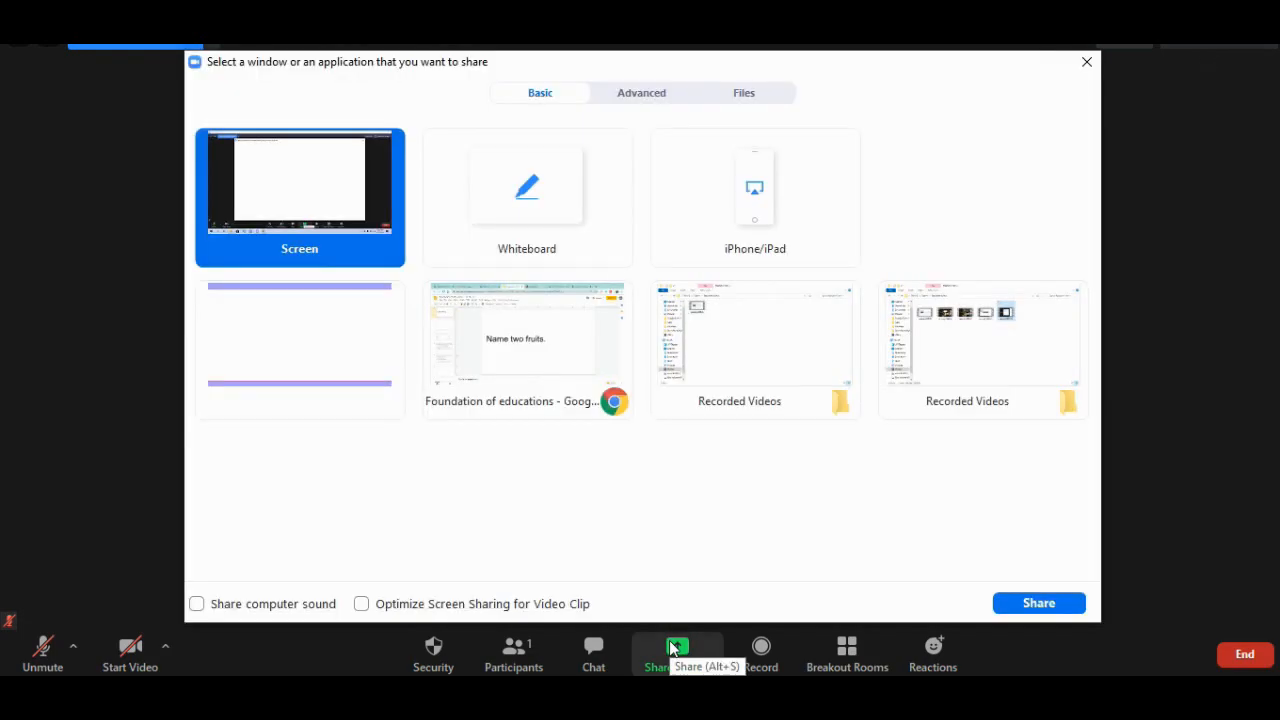
click(608, 418)
click(1038, 603)
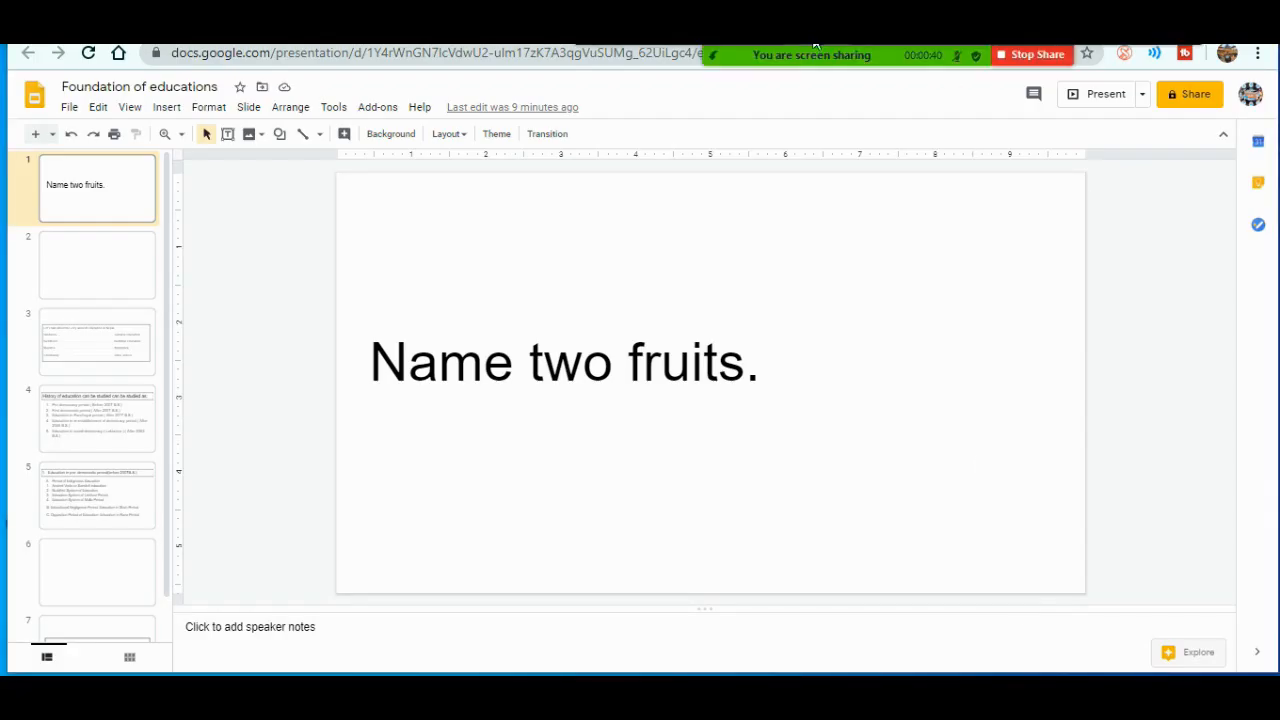
click(1092, 100)
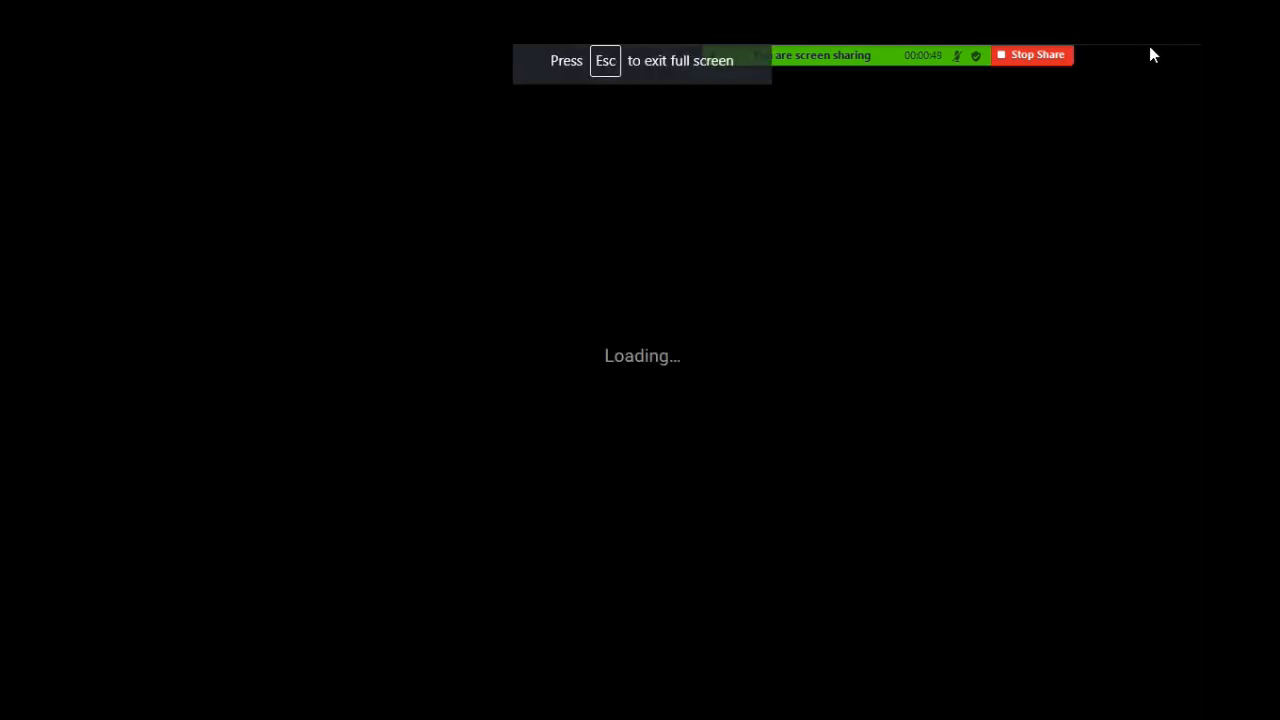
- Place the meeting's group chat beside the slide's question and send everyone the answer "an apple and a mango"
click(1150, 49)
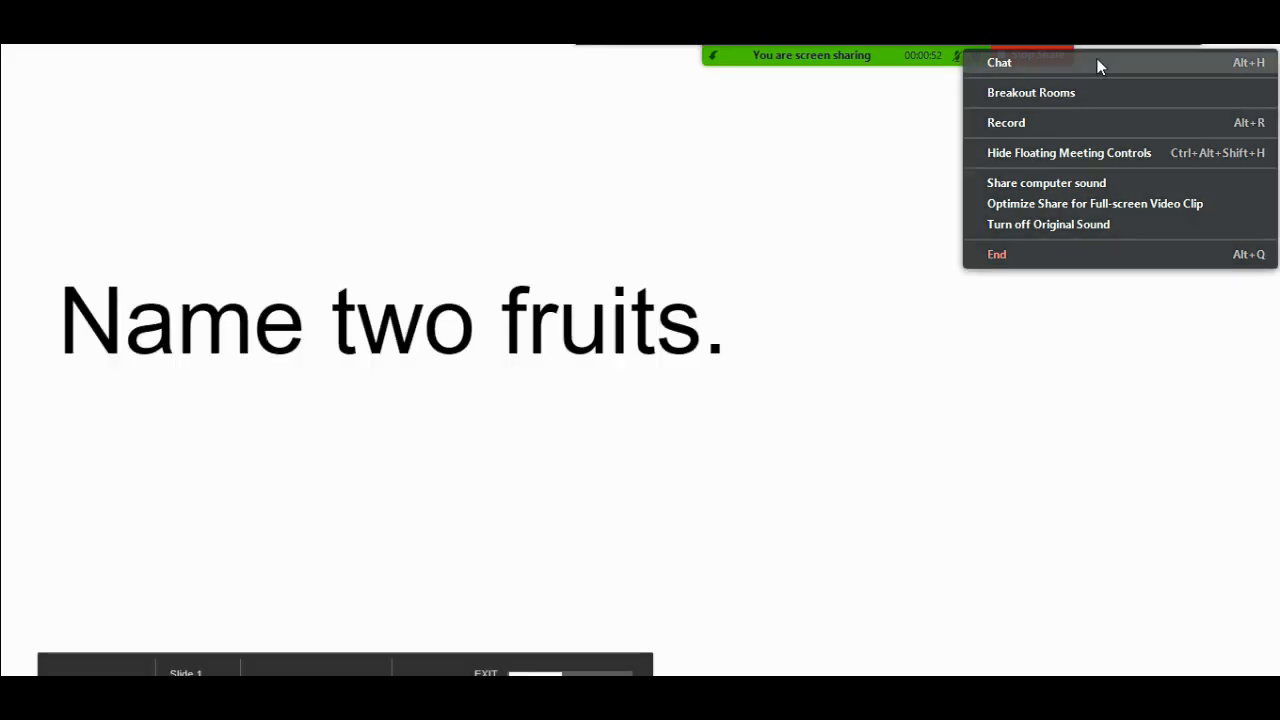
click(1055, 63)
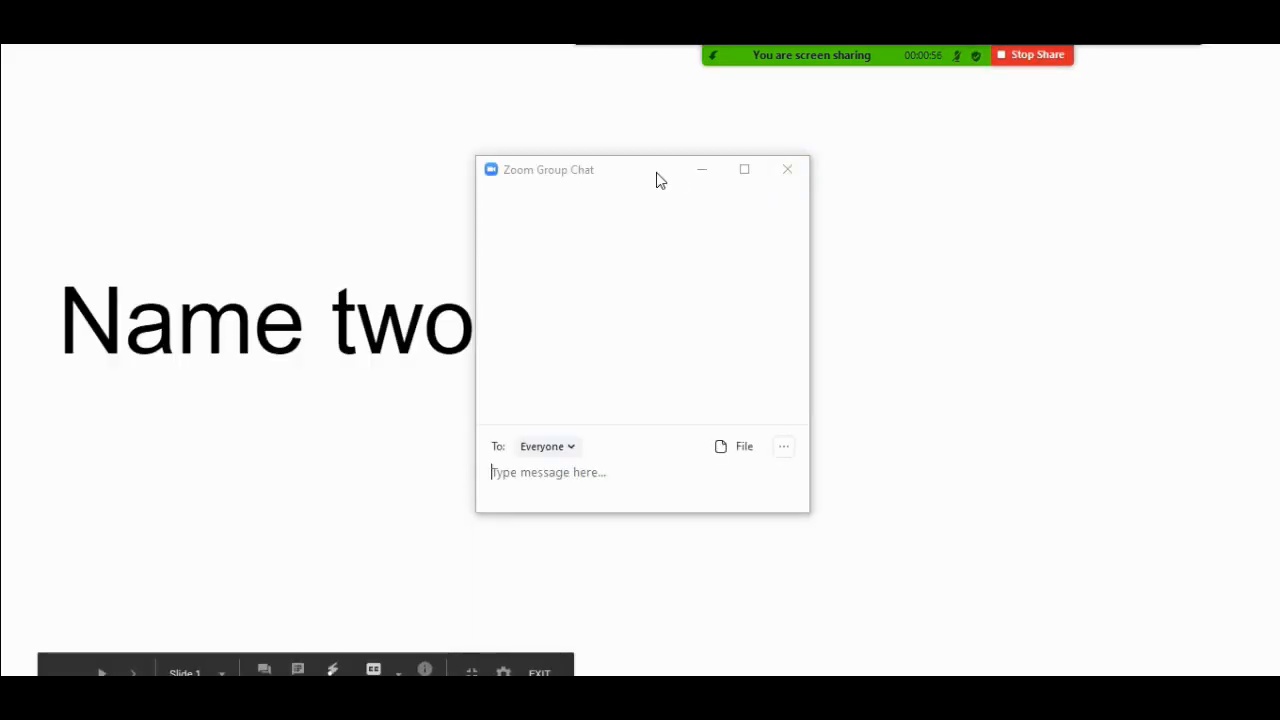
drag(644, 172, 952, 189)
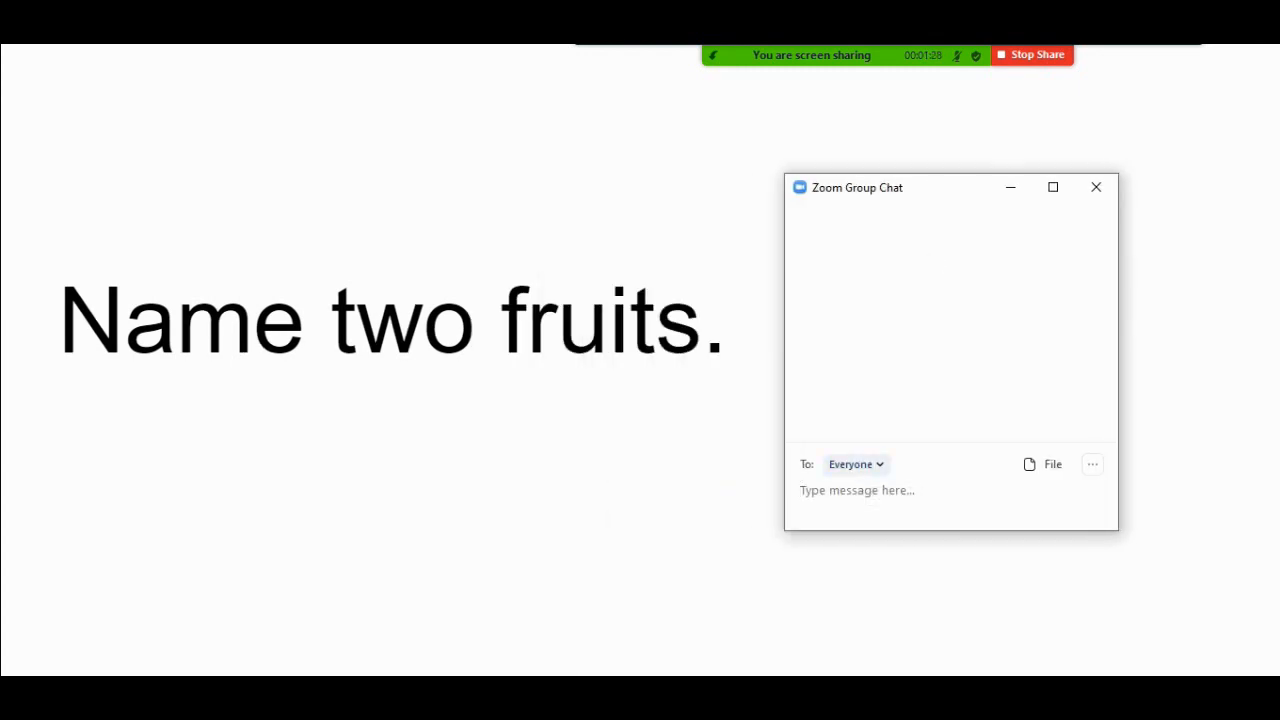
text(an apple and a mango)
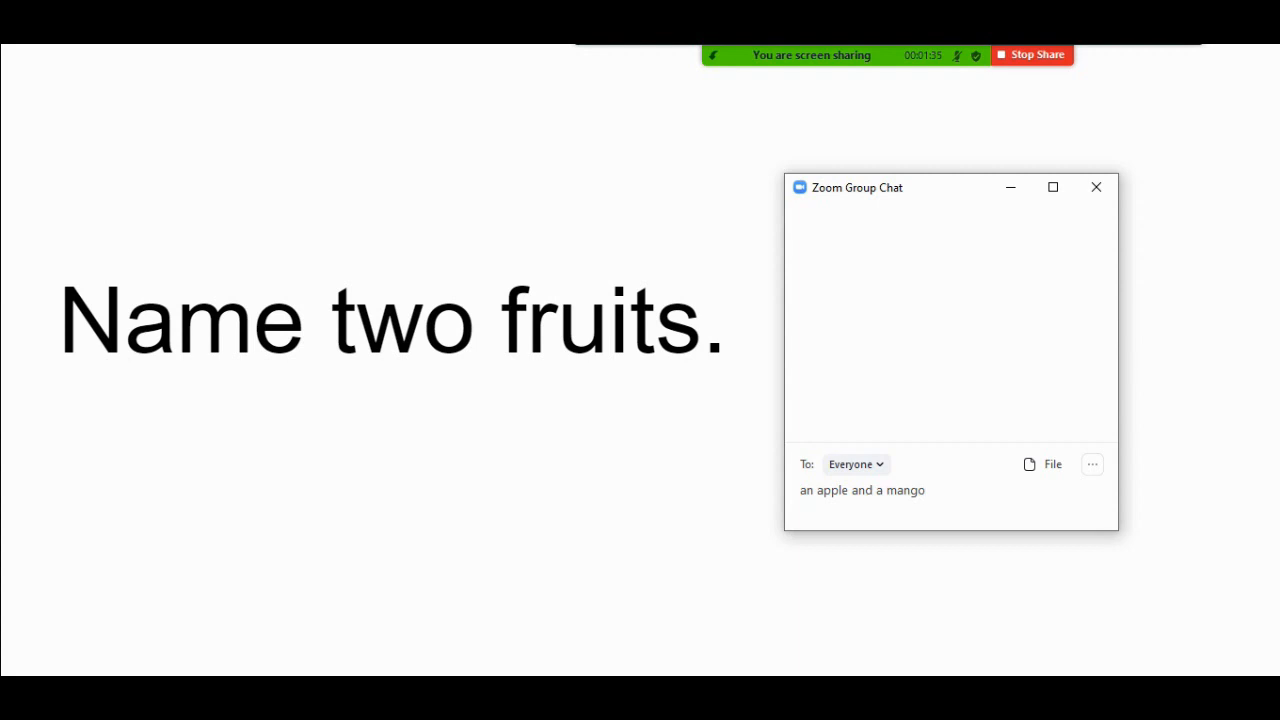
key(Return)
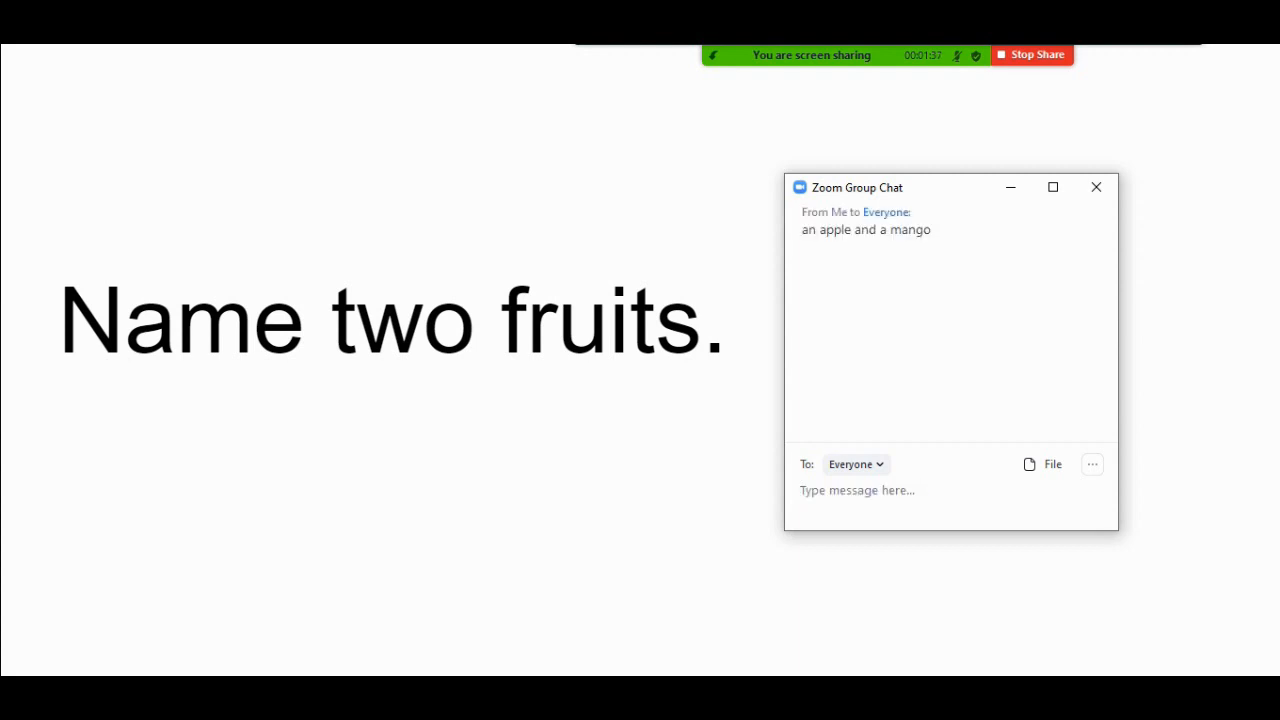